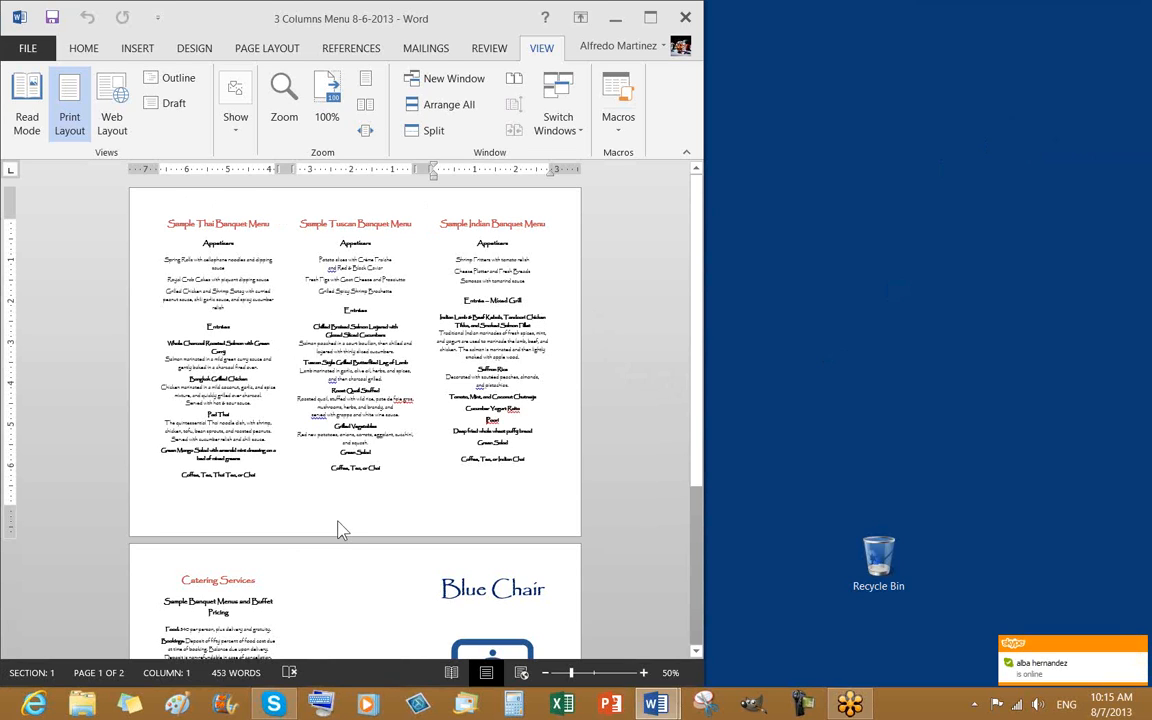
Highlight the area above the menu headings and the bottom of the first page on screen
click(962, 212)
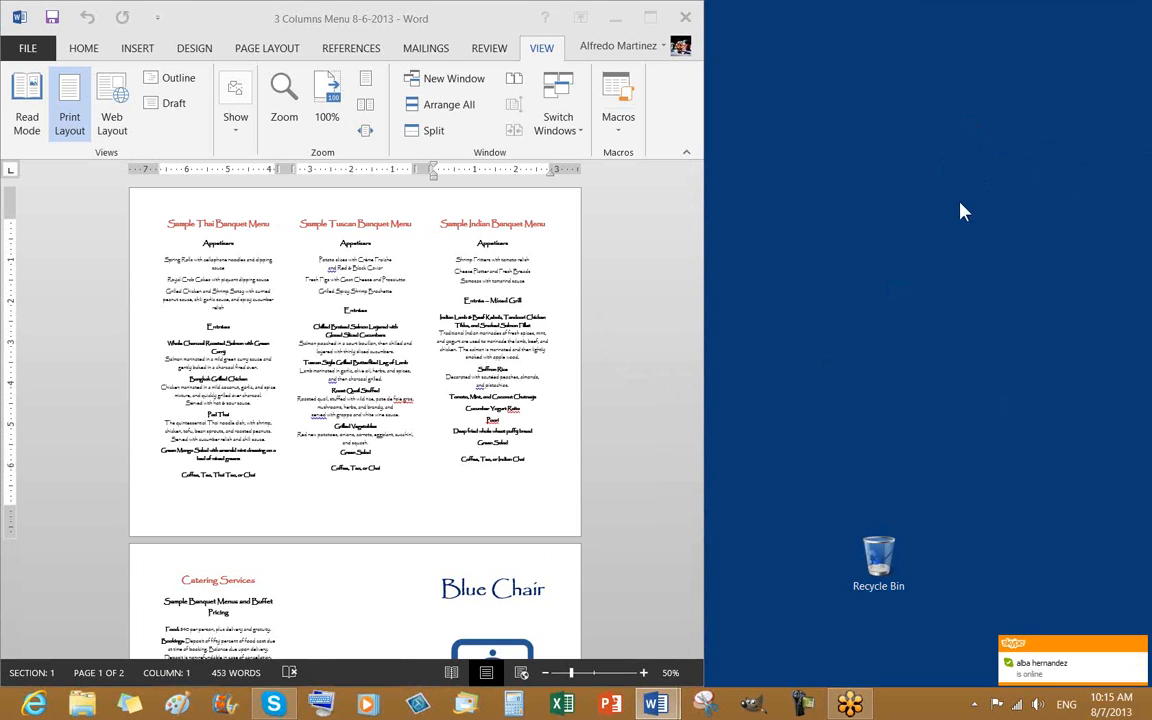
click(972, 222)
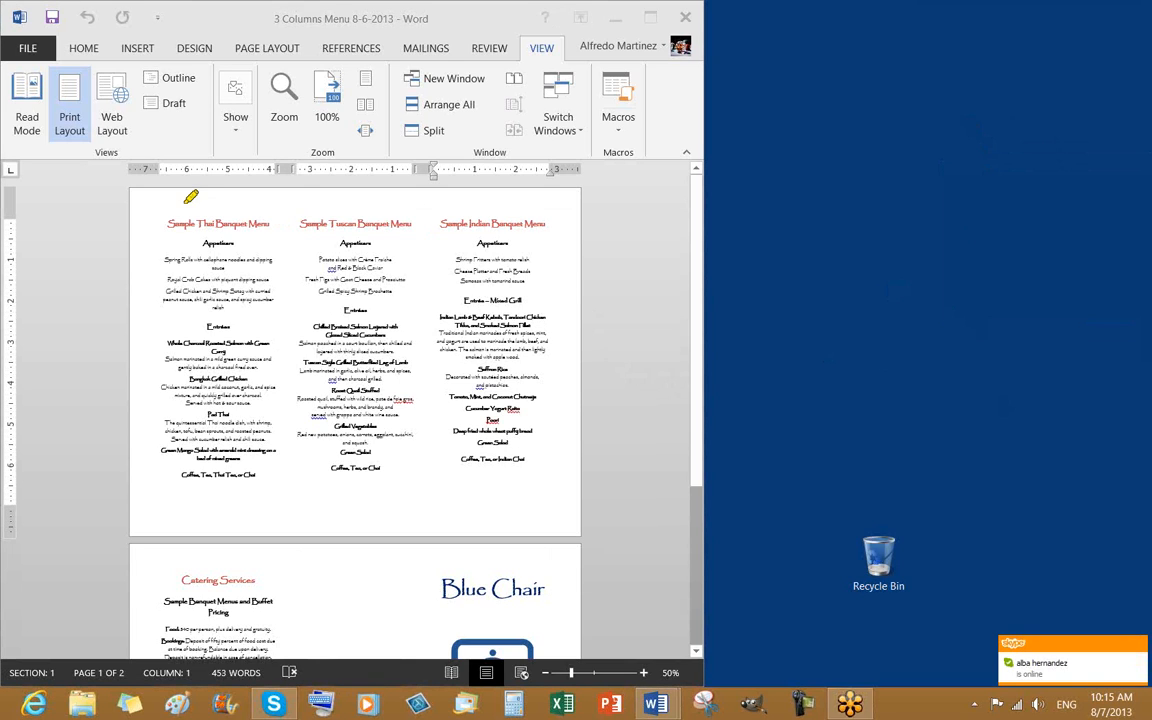
drag(181, 196, 486, 197)
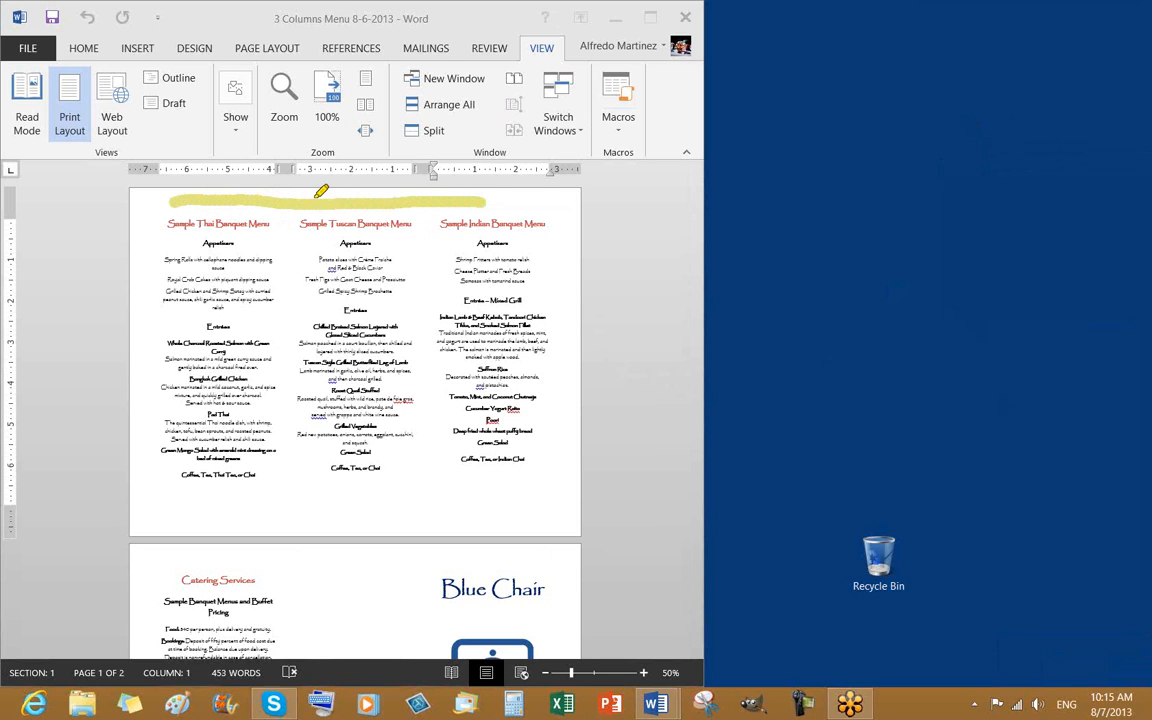
mouse_move(188, 520)
mouse_down()
mouse_move(488, 519)
mouse_move(526, 508)
mouse_up()
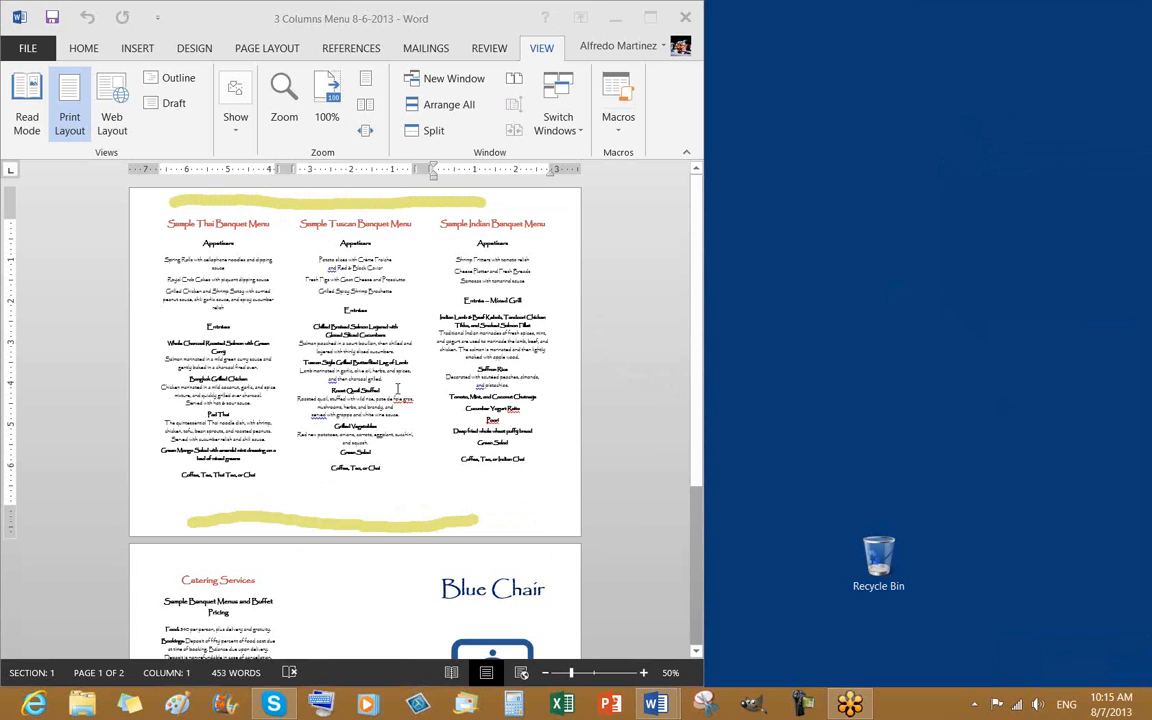
Scroll through the document and place the insertion point on the catering page
click(433, 533)
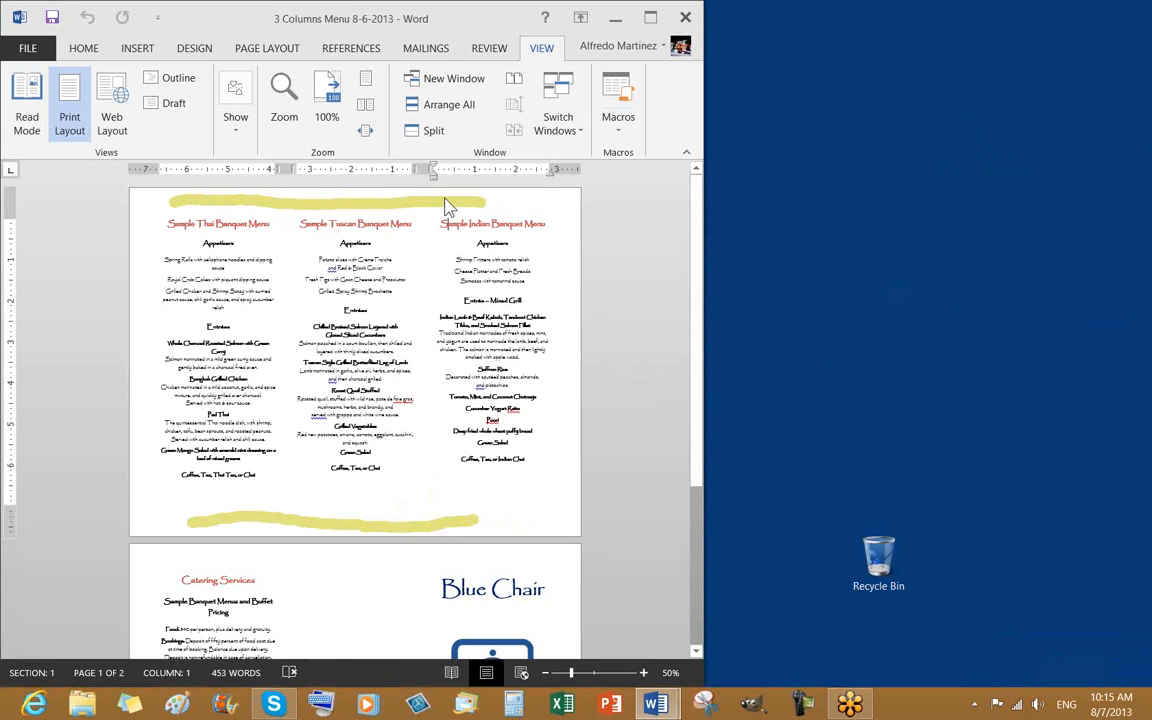
scroll(437, 442, down, 3)
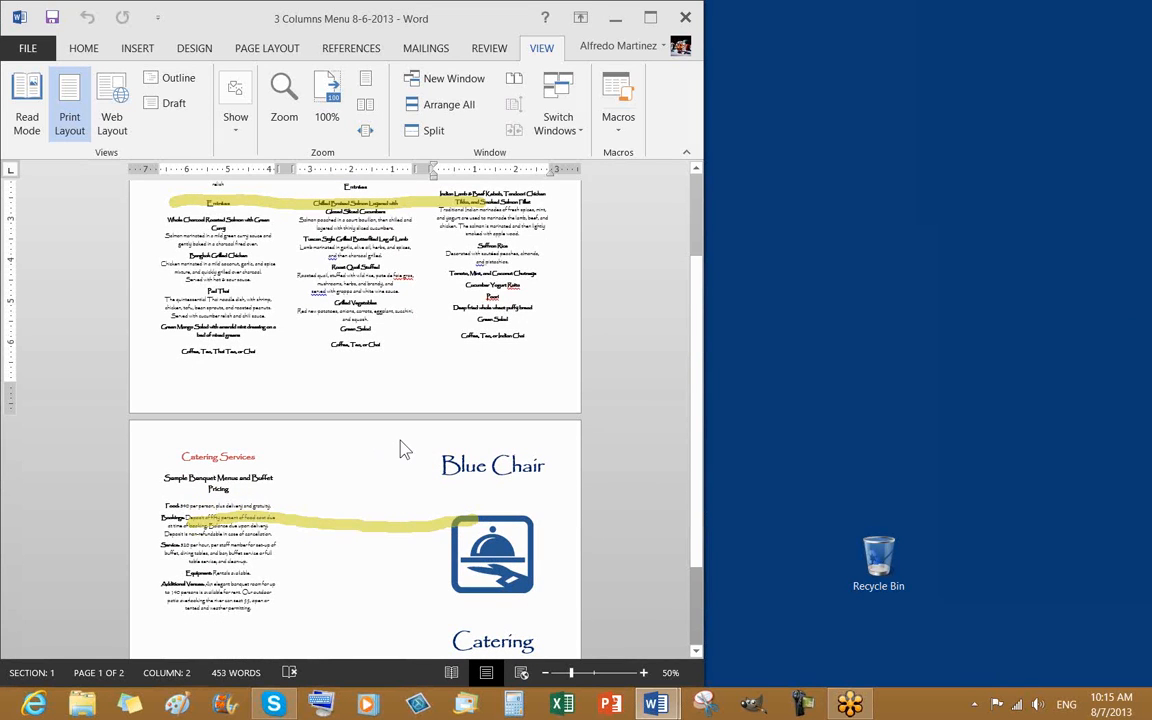
double_click(372, 391)
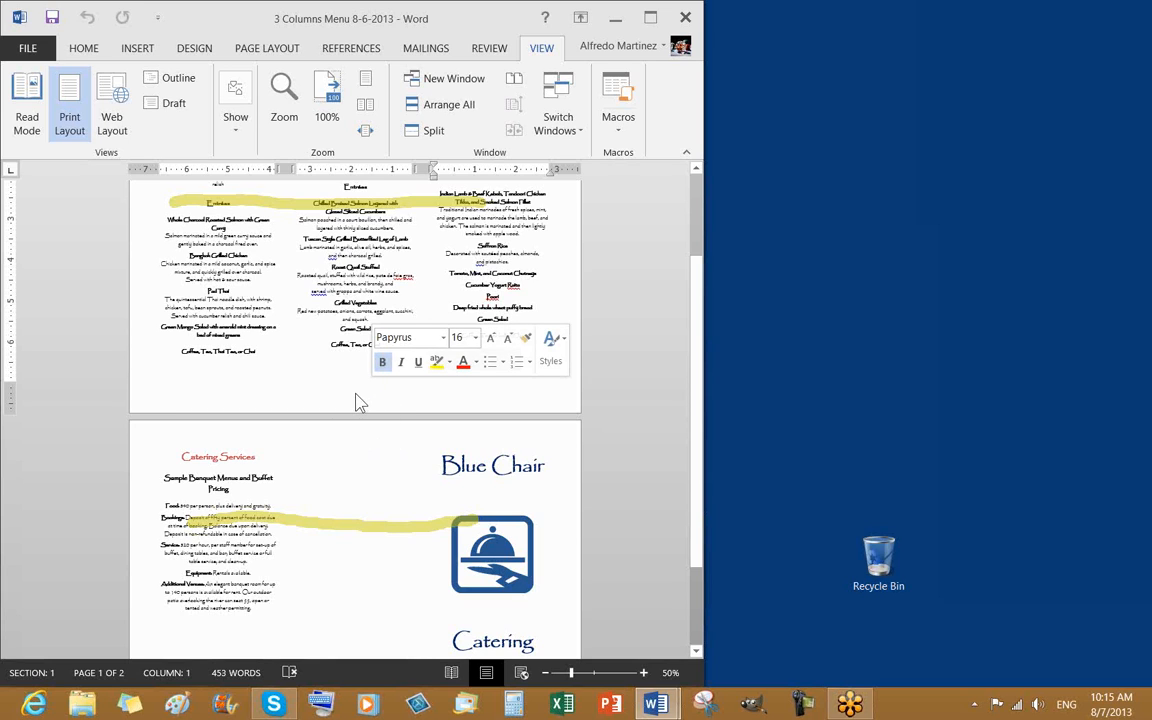
scroll(375, 500, down, 3)
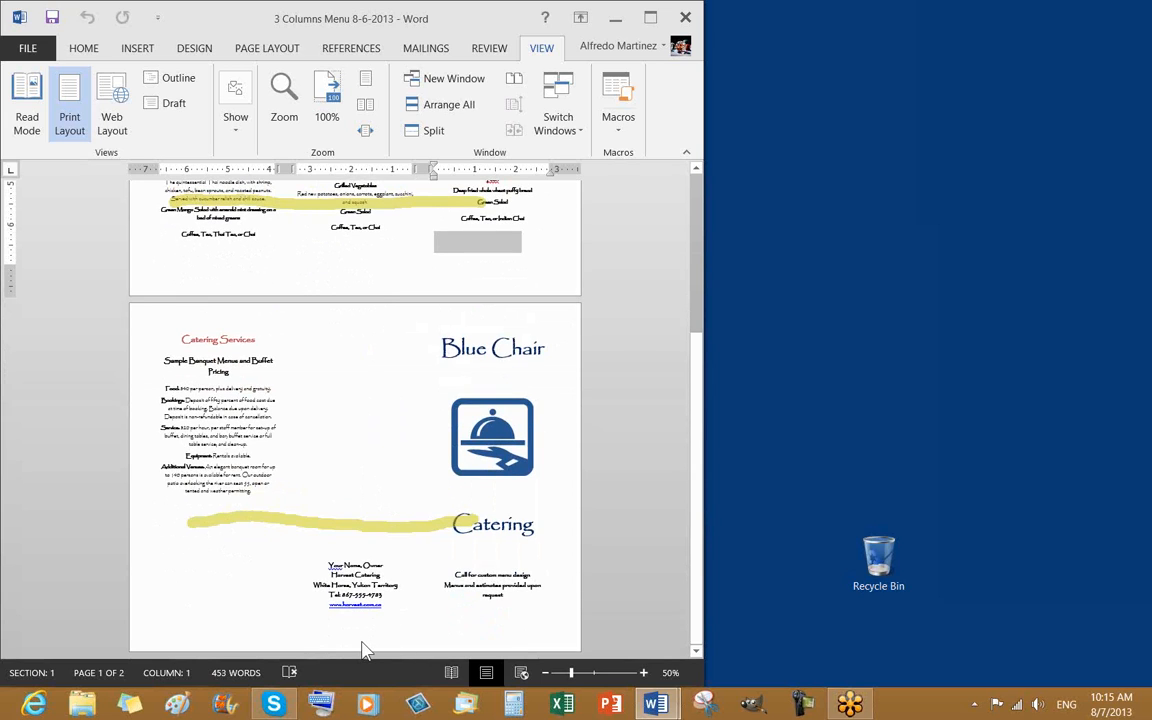
click(364, 644)
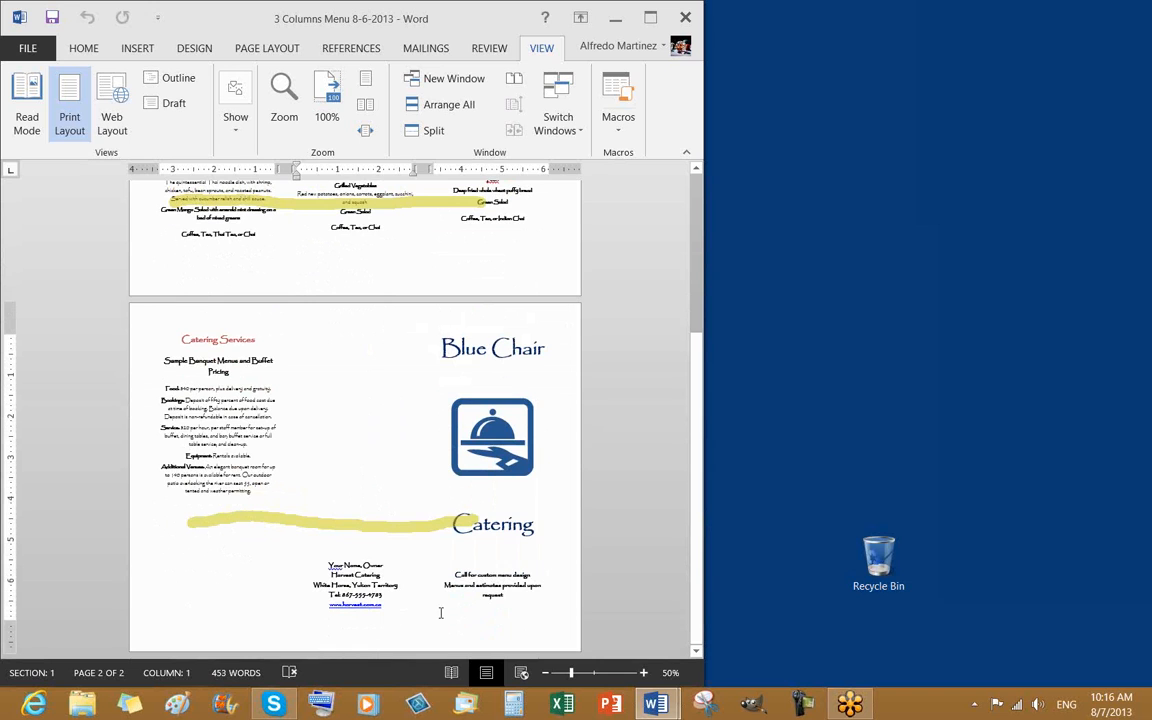
scroll(430, 465, up, 4)
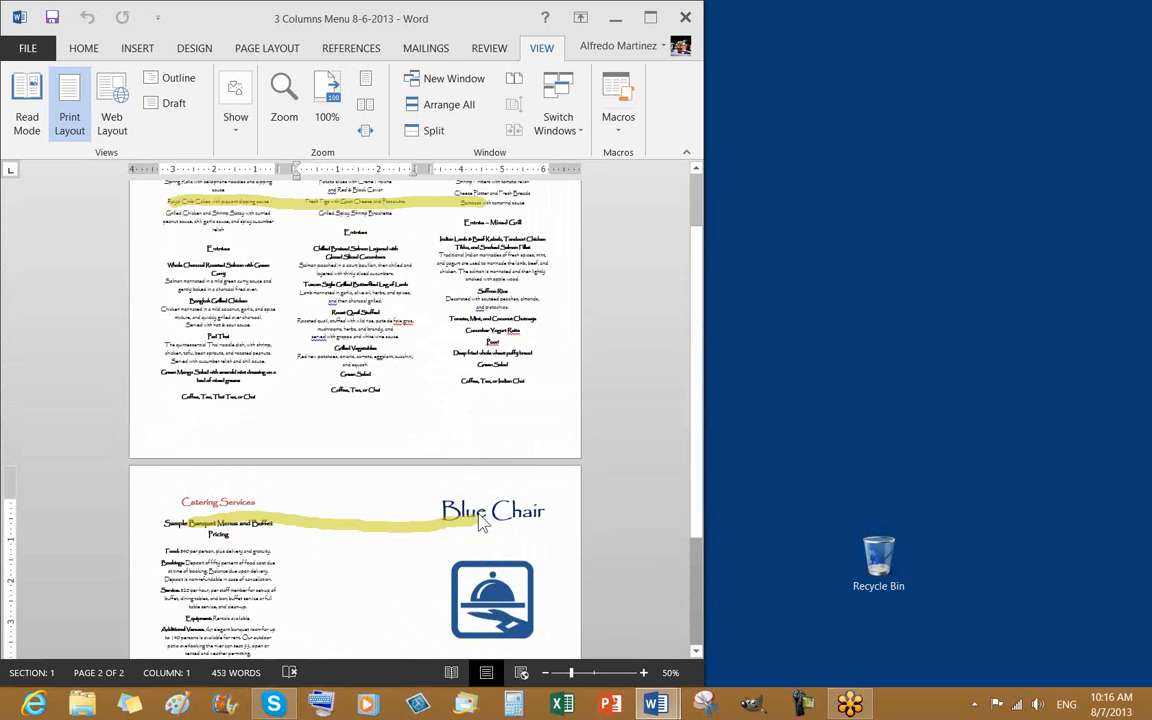
scroll(481, 522, up, 2)
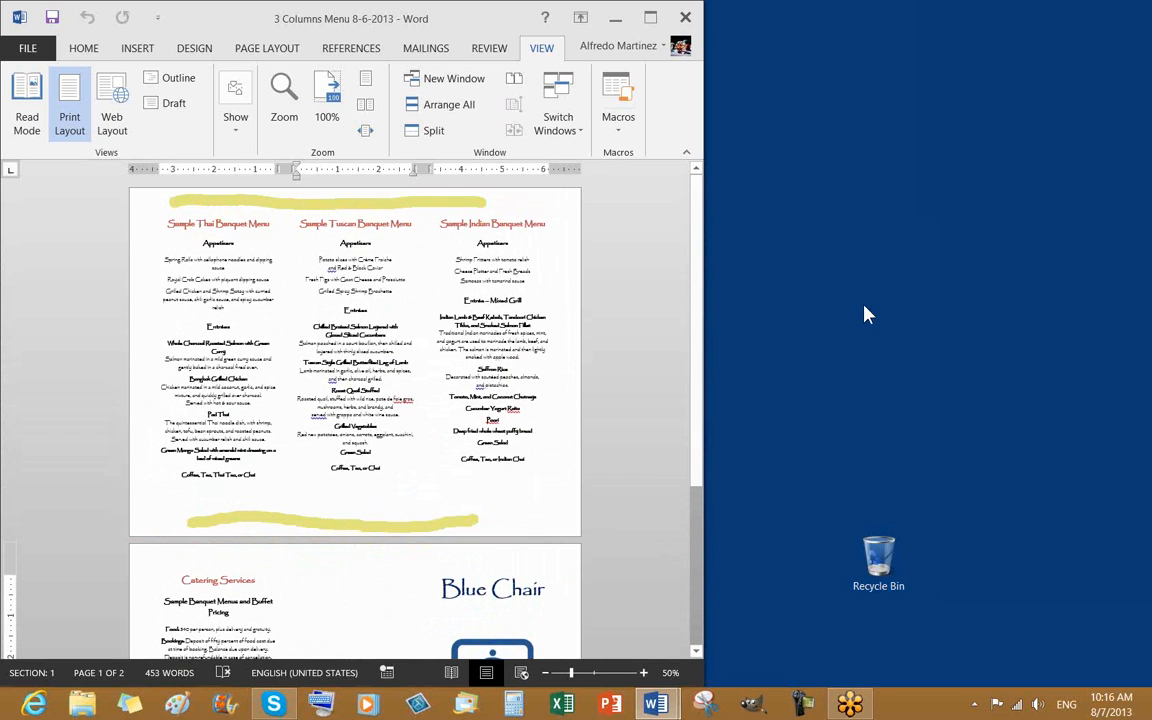
Clear the on-screen highlighter marks and return to the first page
click(958, 189)
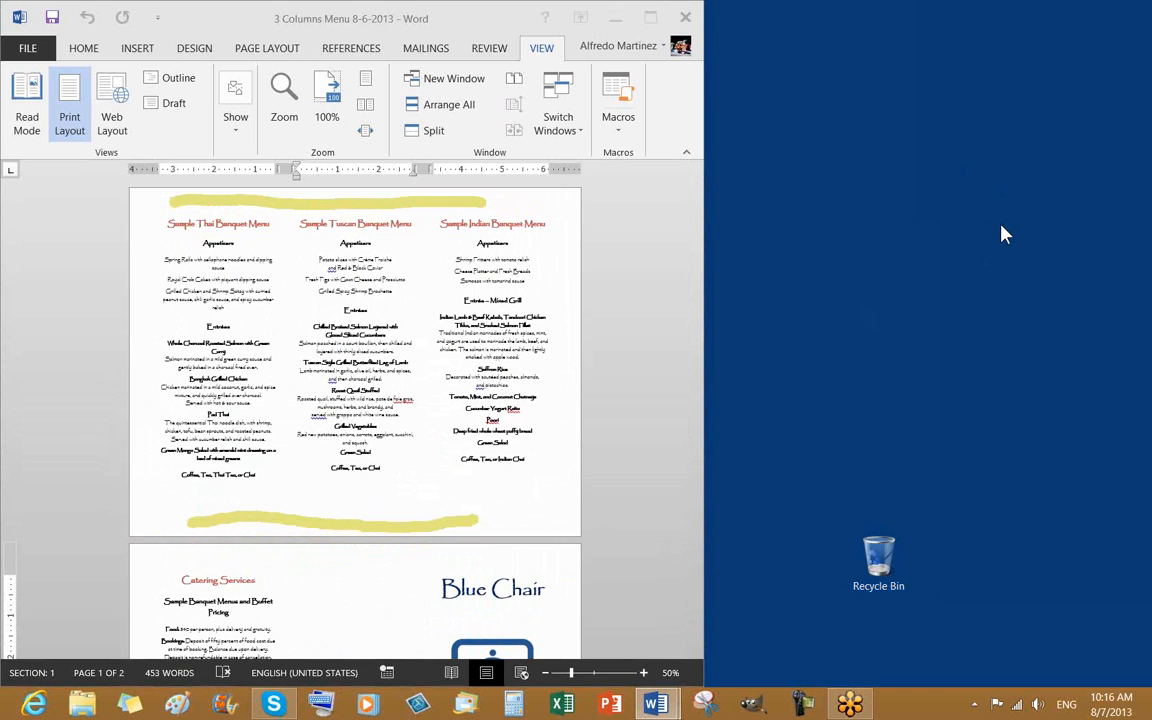
click(1000, 273)
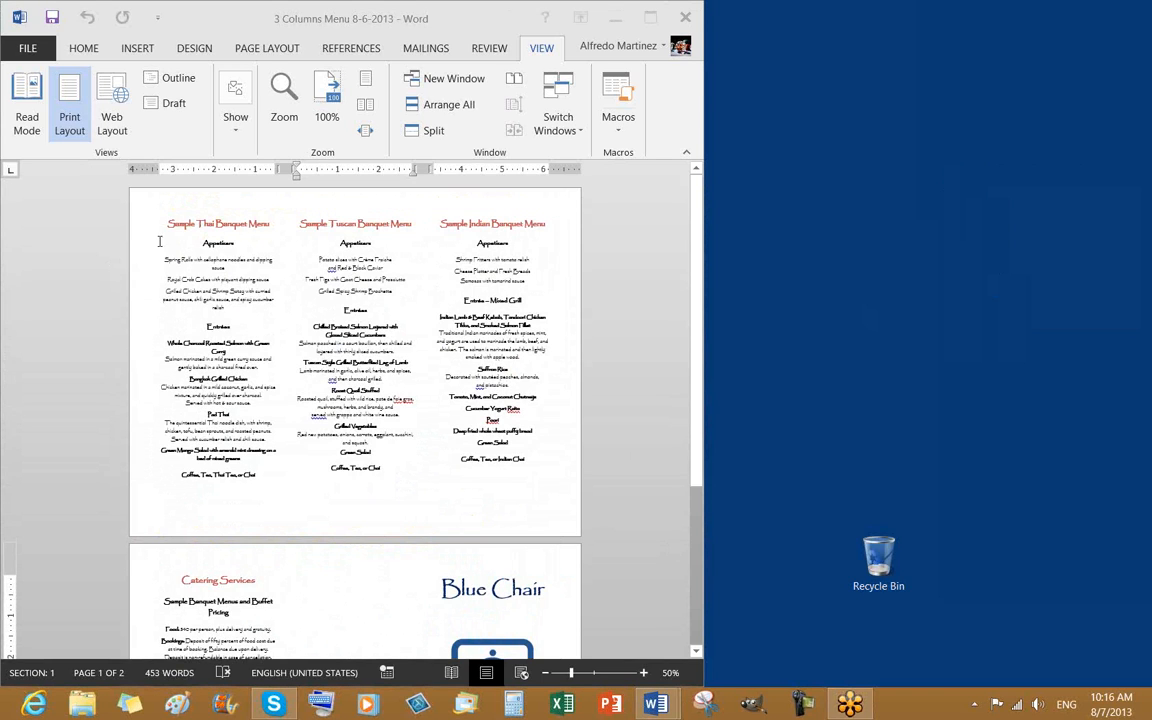
click(215, 380)
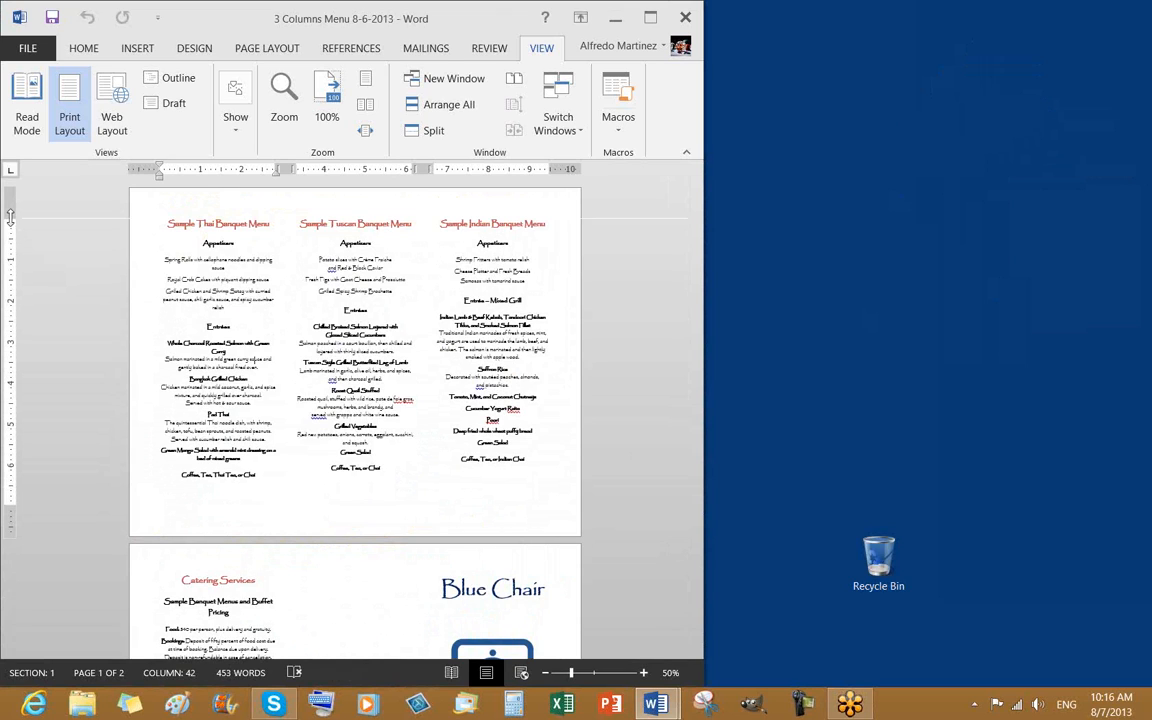
Zoom the menu view in to 70% and switch to the INSERT tab
click(333, 232)
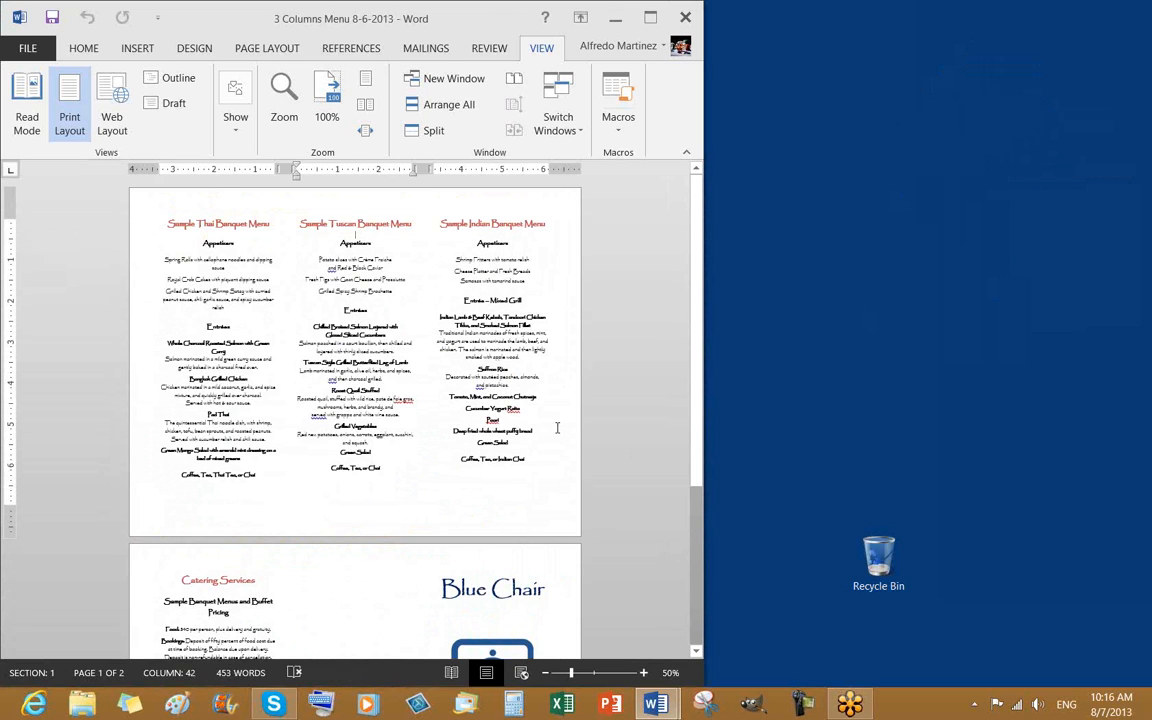
click(643, 672)
click(643, 672)
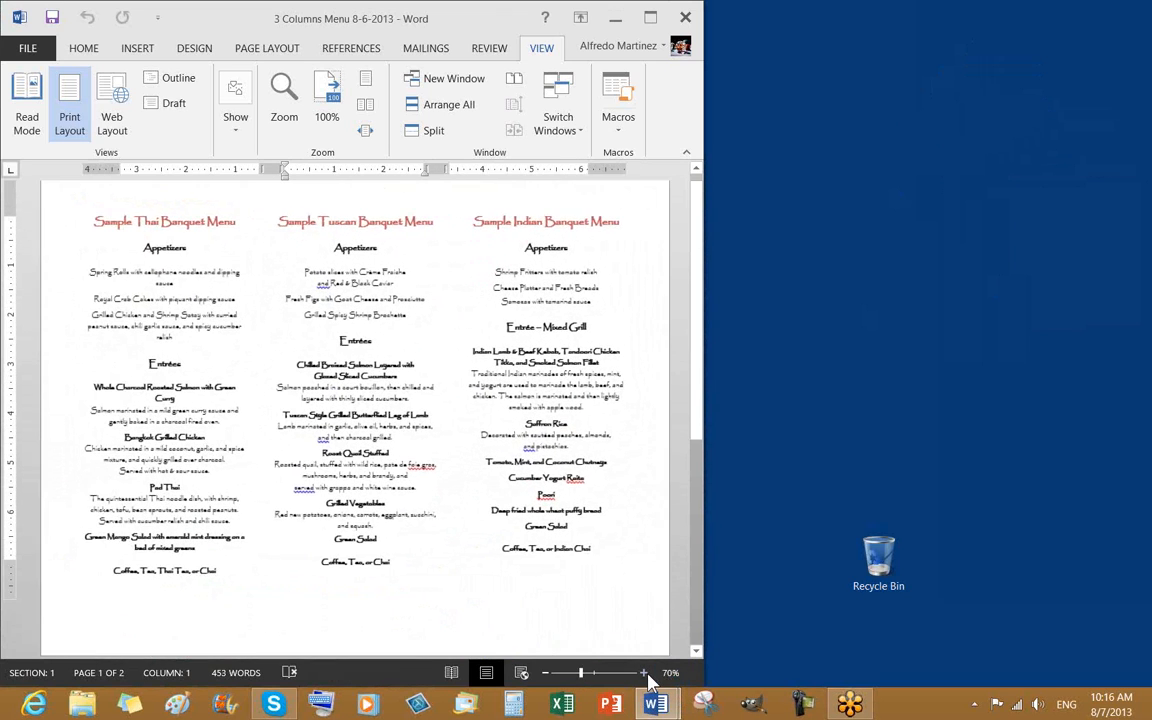
drag(10, 212, 10, 214)
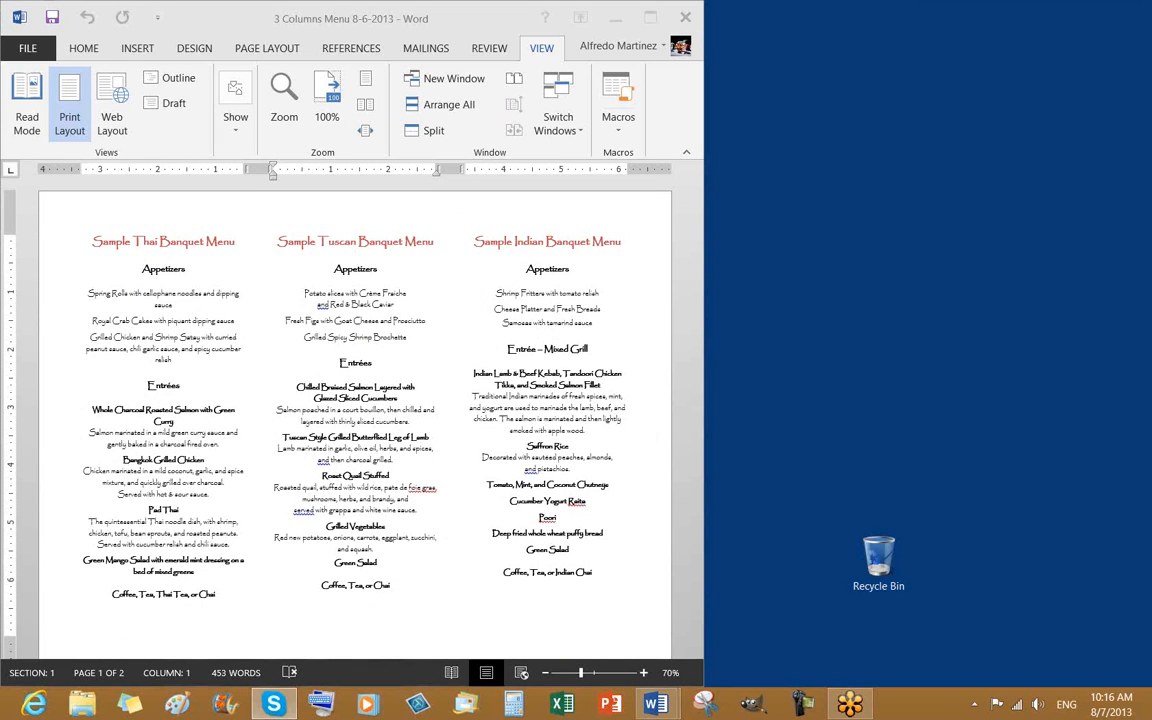
click(176, 200)
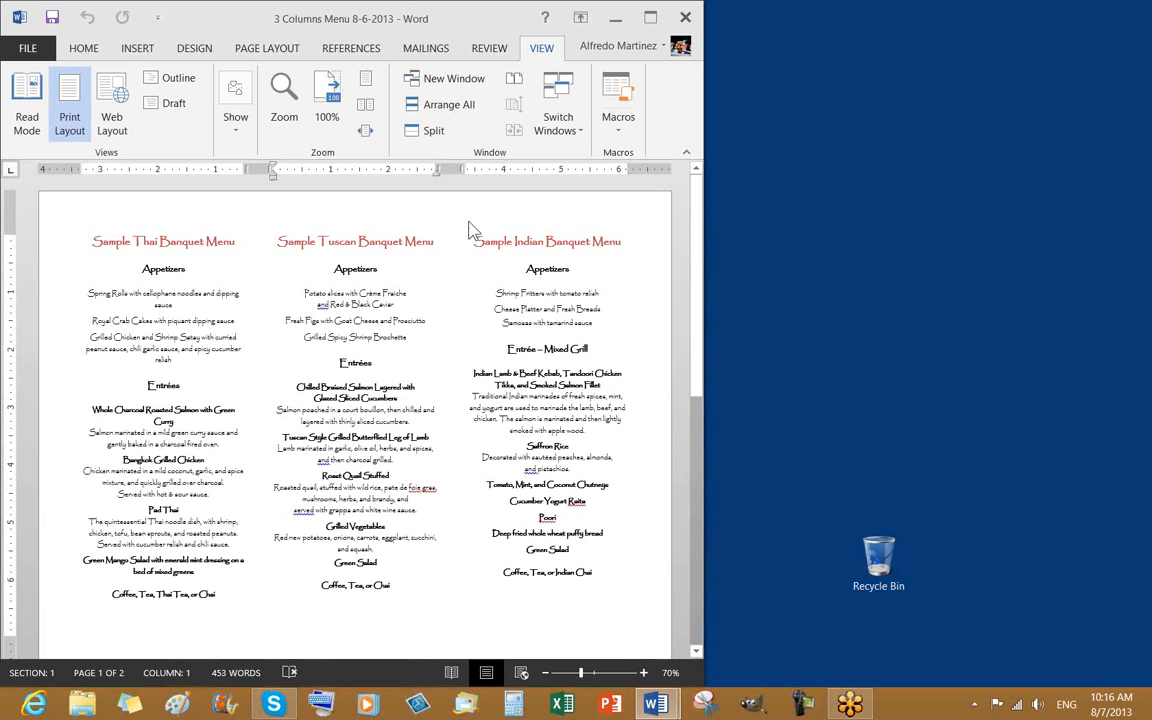
click(139, 52)
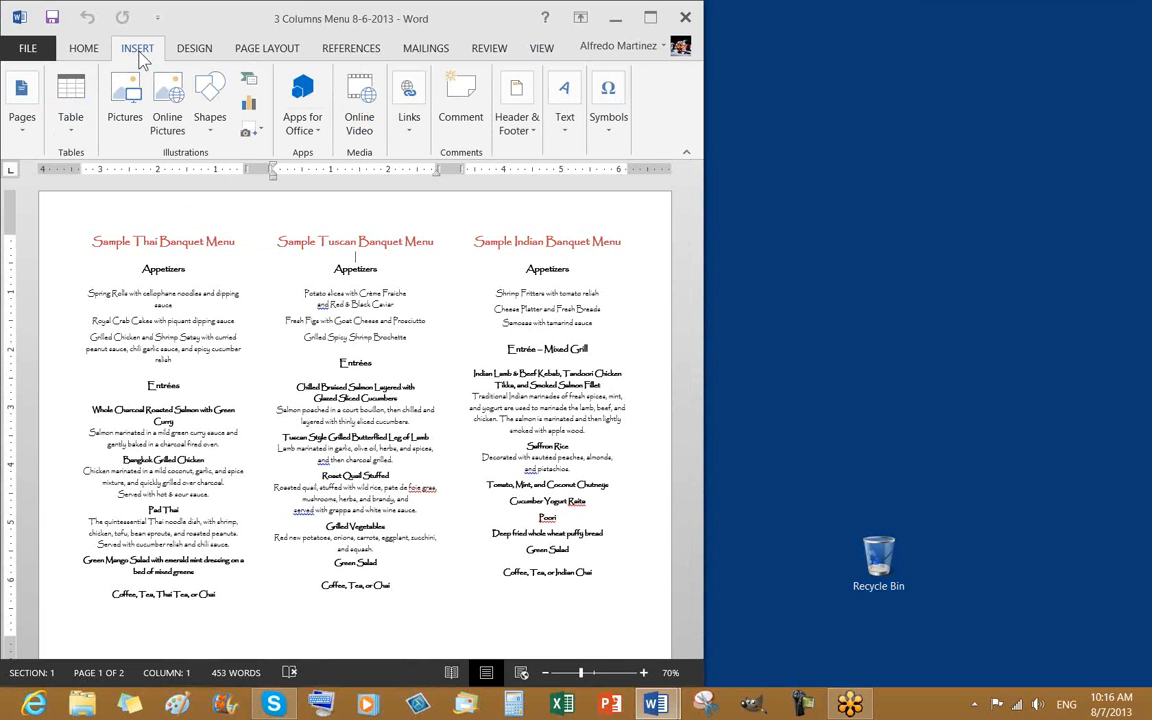
Open the Header gallery under Header & Footer, showing Blank, Austin and Banded designs
click(521, 136)
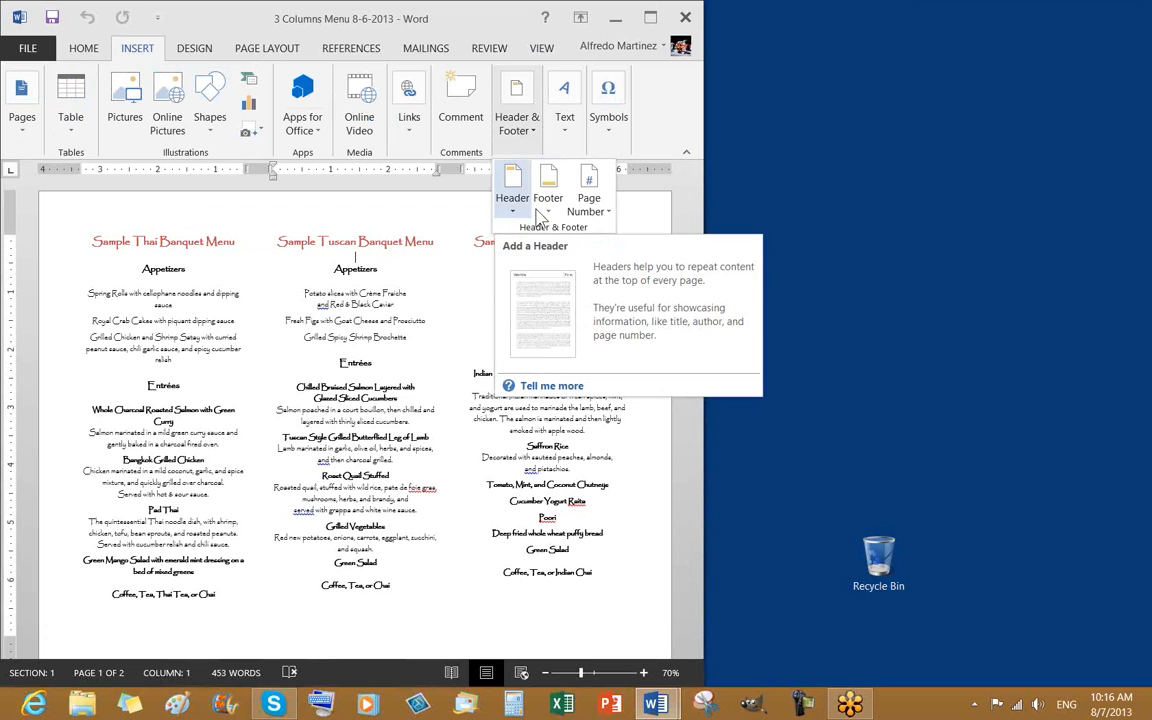
click(512, 218)
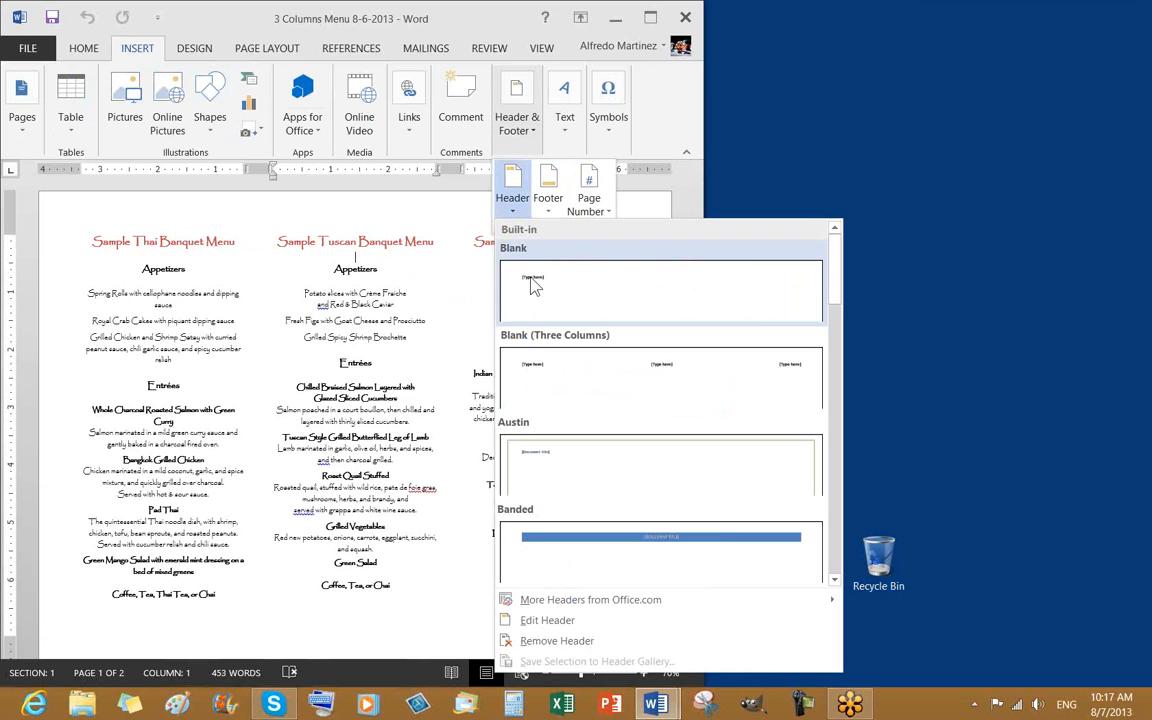
Insert the Blank built-in header above the banquet menus
click(535, 287)
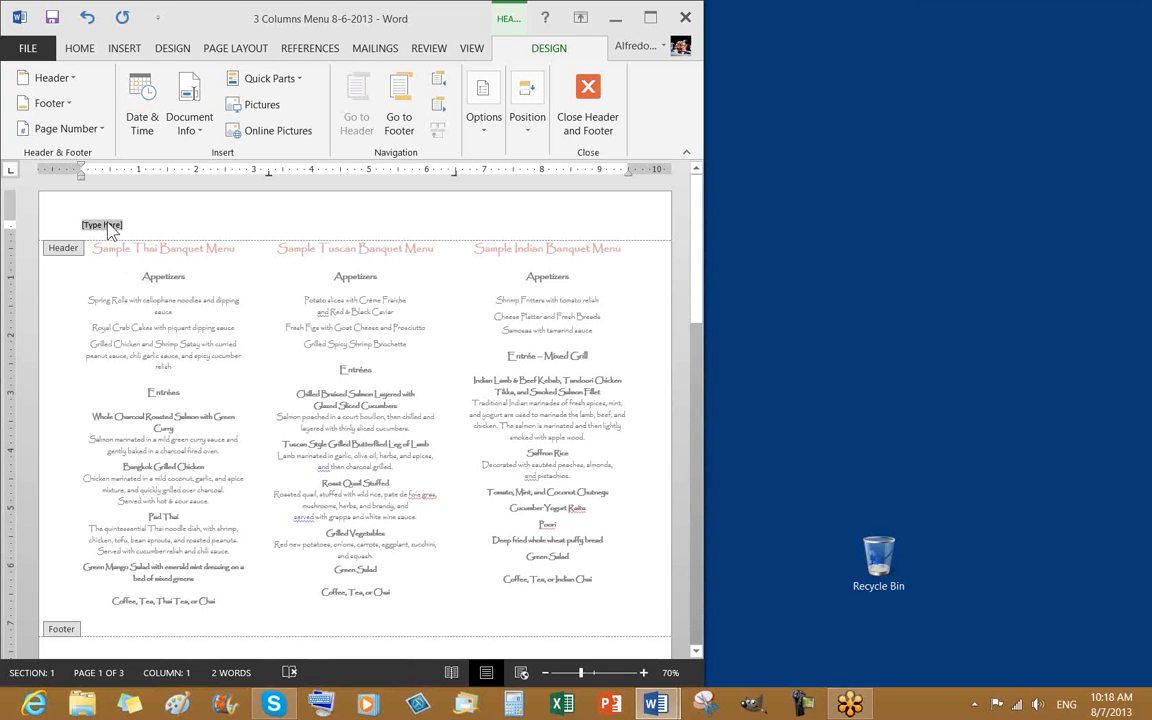
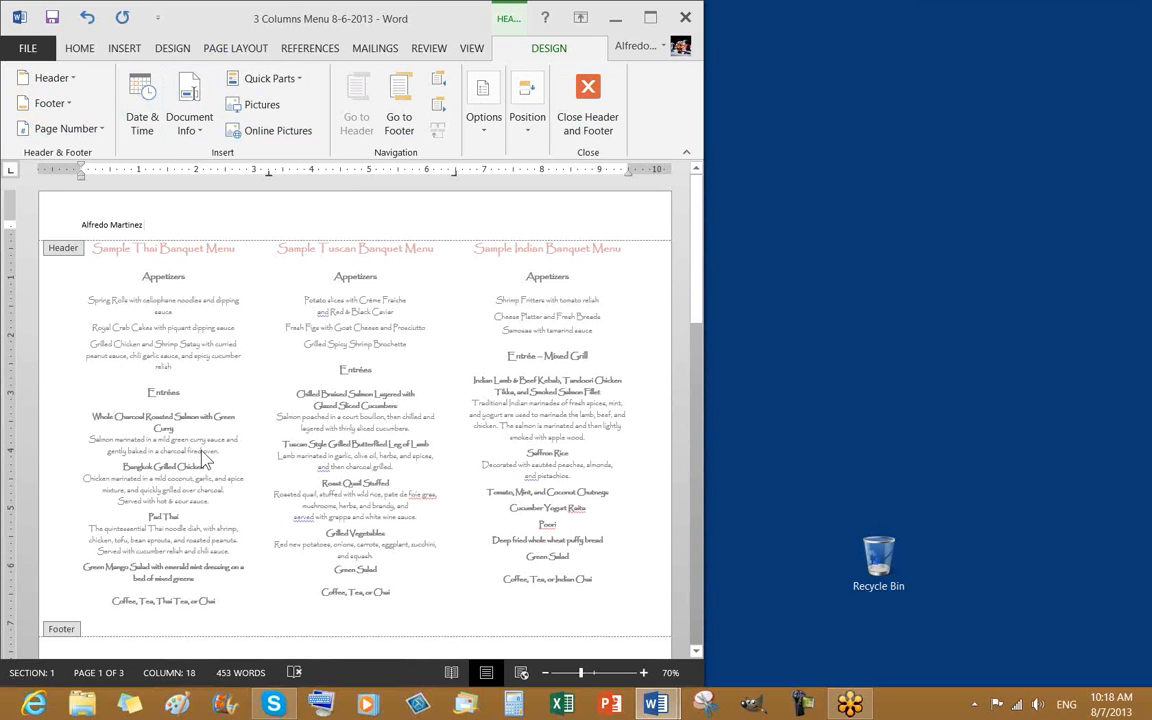
Replace the header's [Type here] placeholder with the author's name and return to HOME formatting
click(303, 90)
click(80, 50)
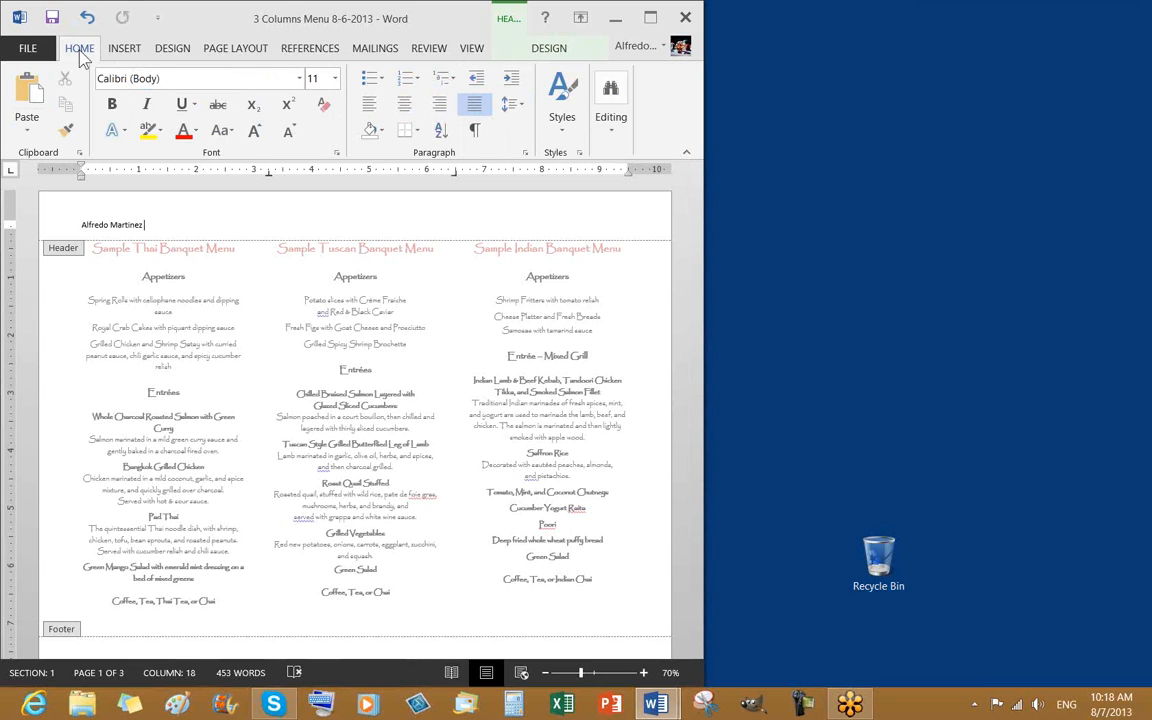
Right-align the author's name in the header, then return to the Header & Footer Design tools
click(441, 112)
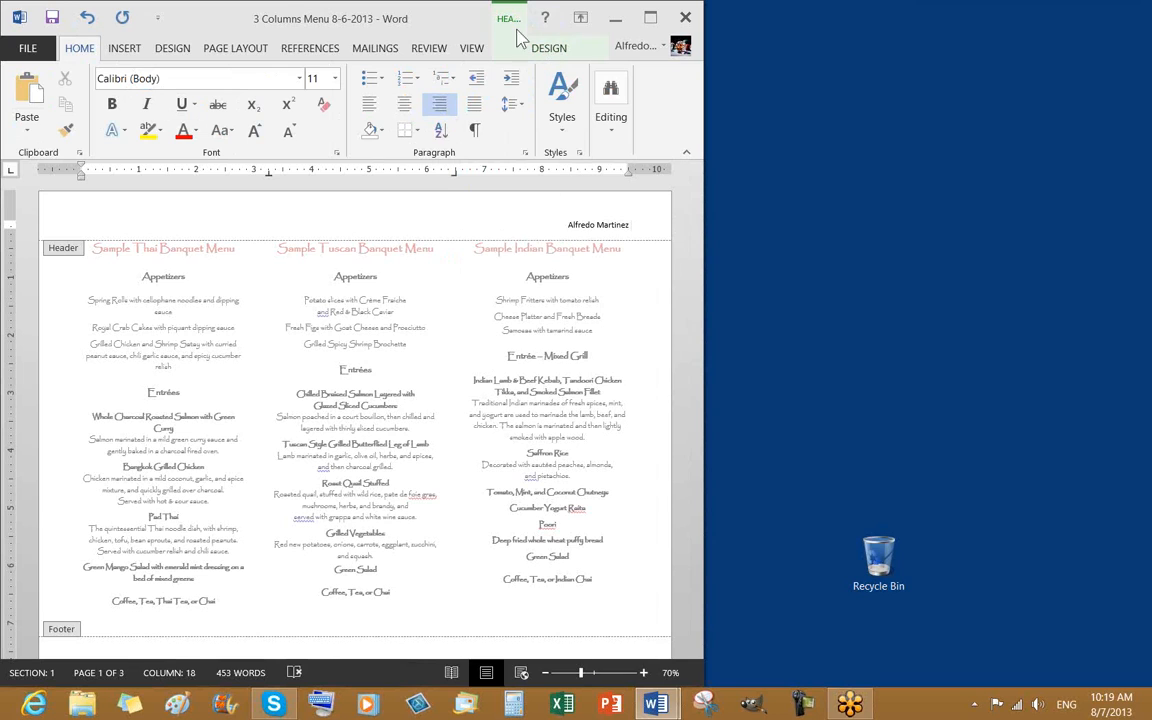
click(547, 55)
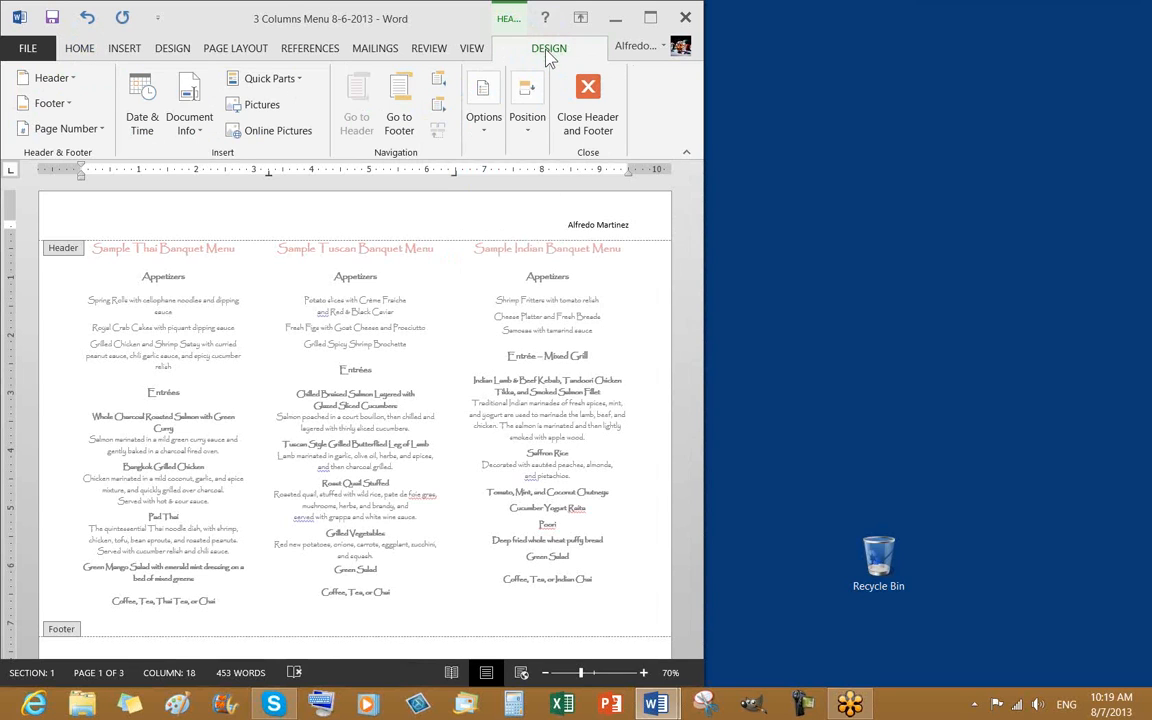
Close the header and place the cursor in the Sample Indian Banquet Menu heading
click(588, 118)
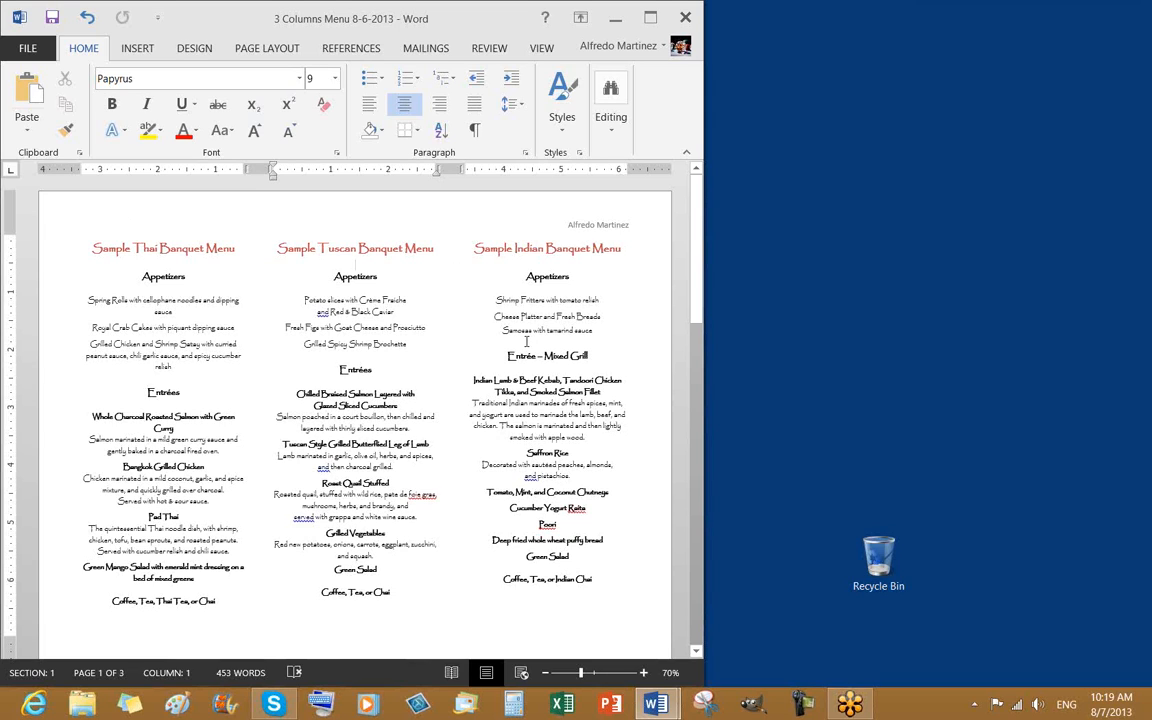
click(573, 248)
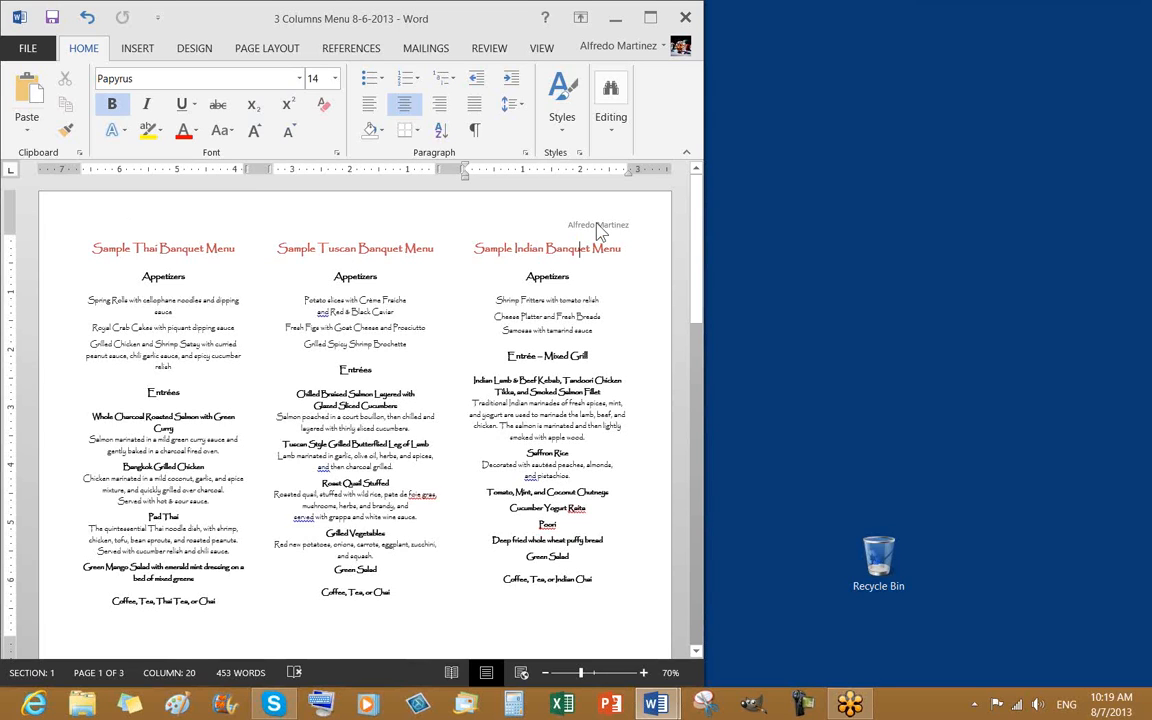
click(582, 229)
click(602, 228)
Make the whole author's name in the header bold, then leave header editing
double_click(376, 214)
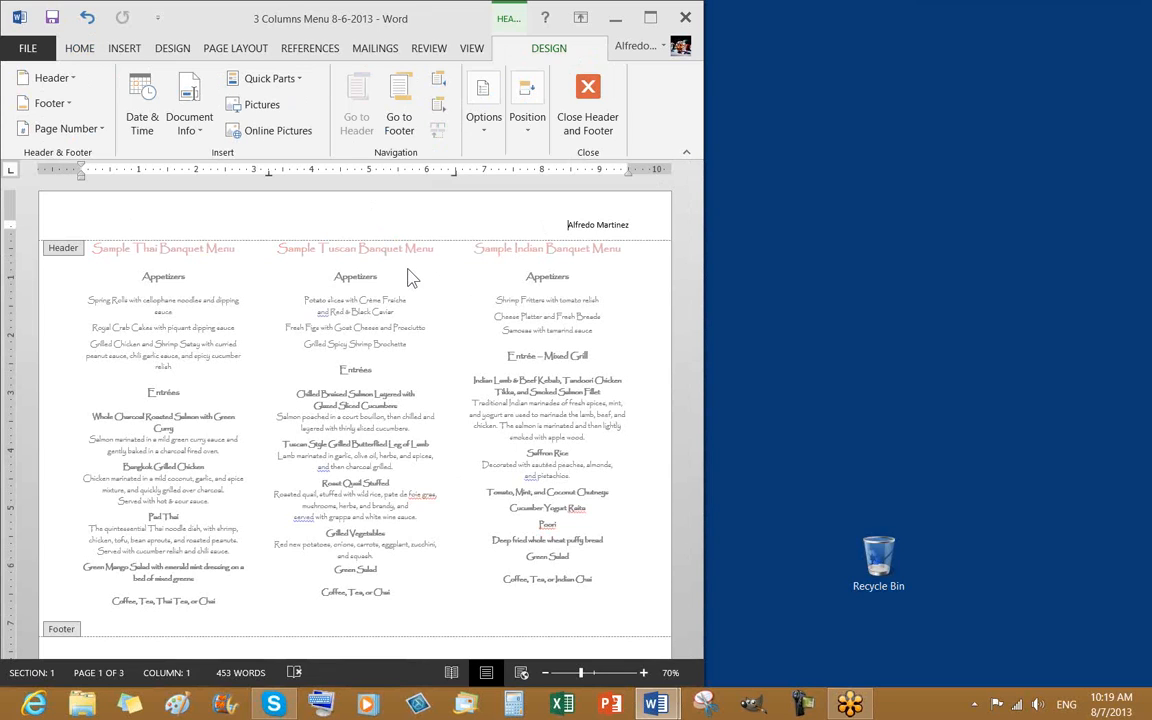
triple_click(577, 224)
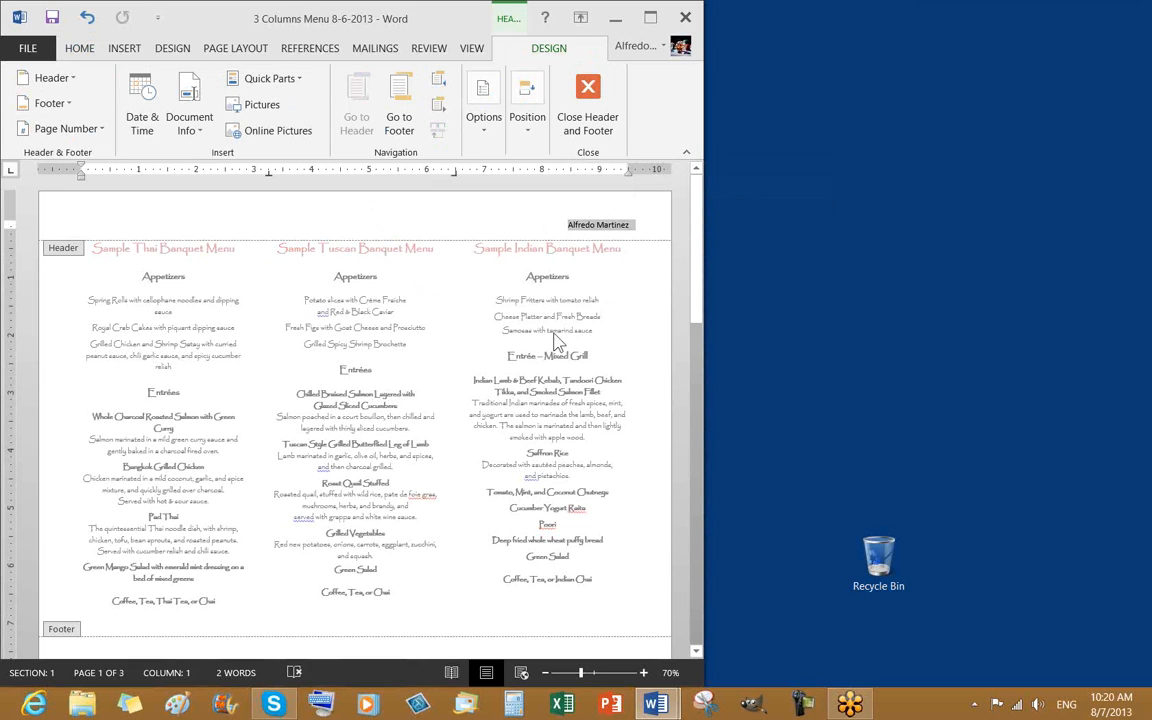
click(76, 50)
click(112, 106)
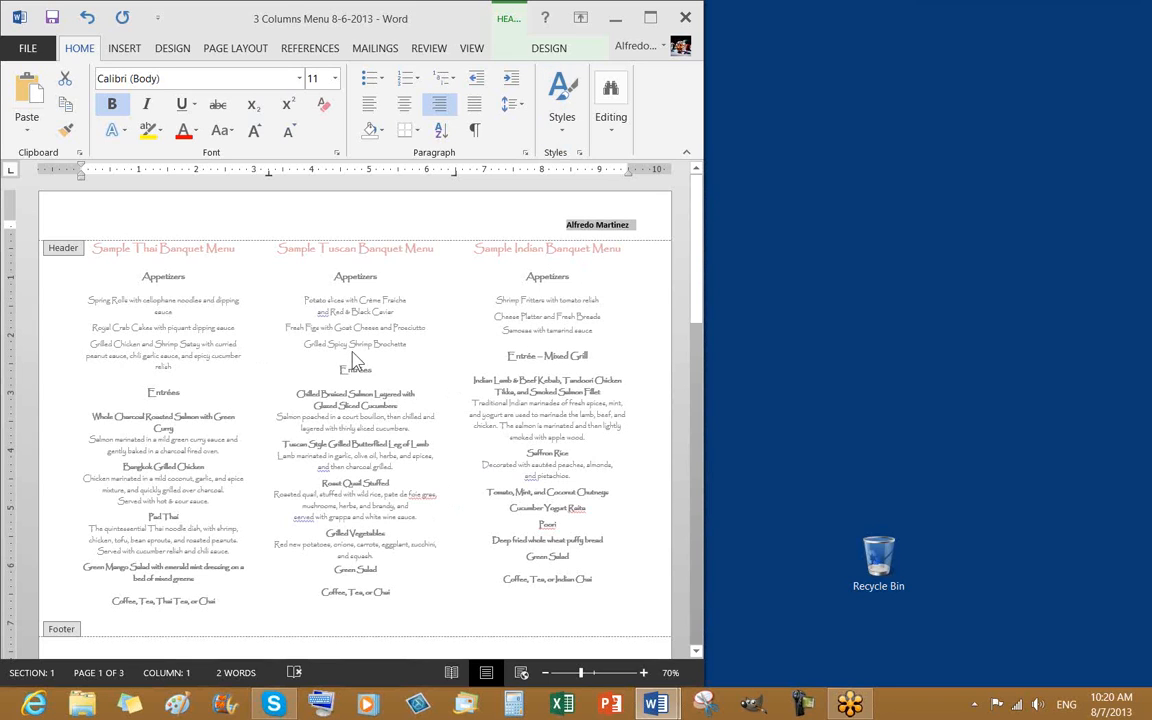
double_click(316, 412)
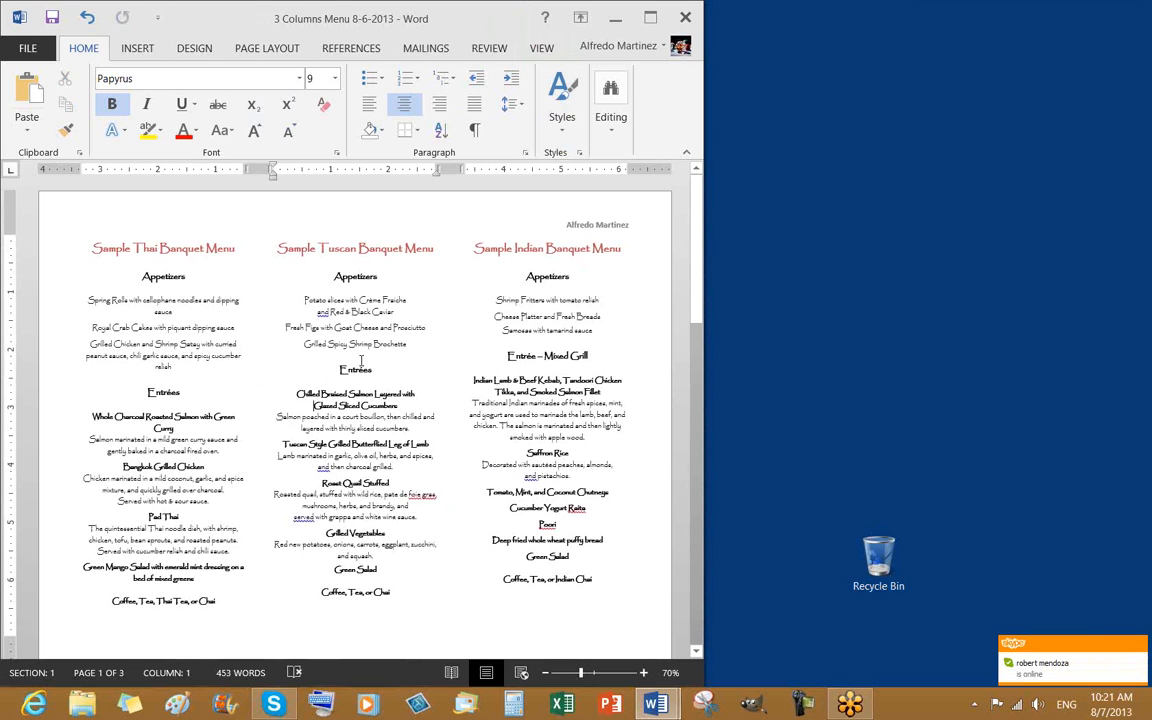
Scroll to page 2's bold header, then open page 1's empty footer for editing
scroll(355, 400, down, 2)
scroll(392, 374, down, 5)
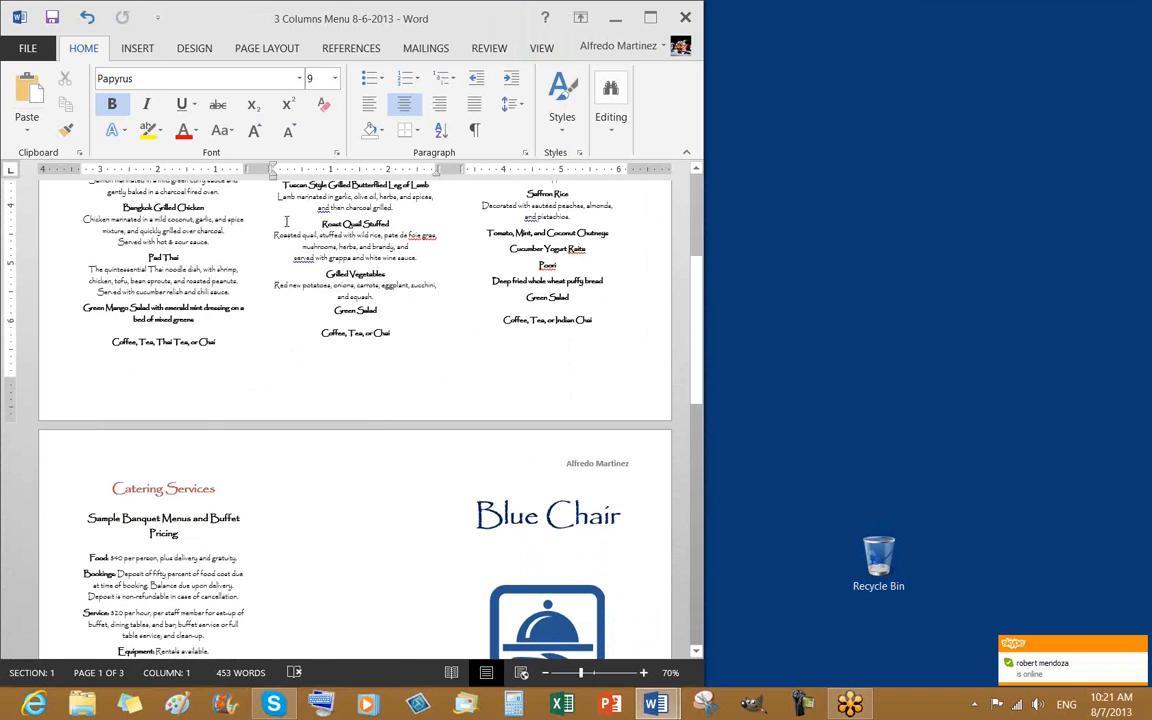
click(139, 49)
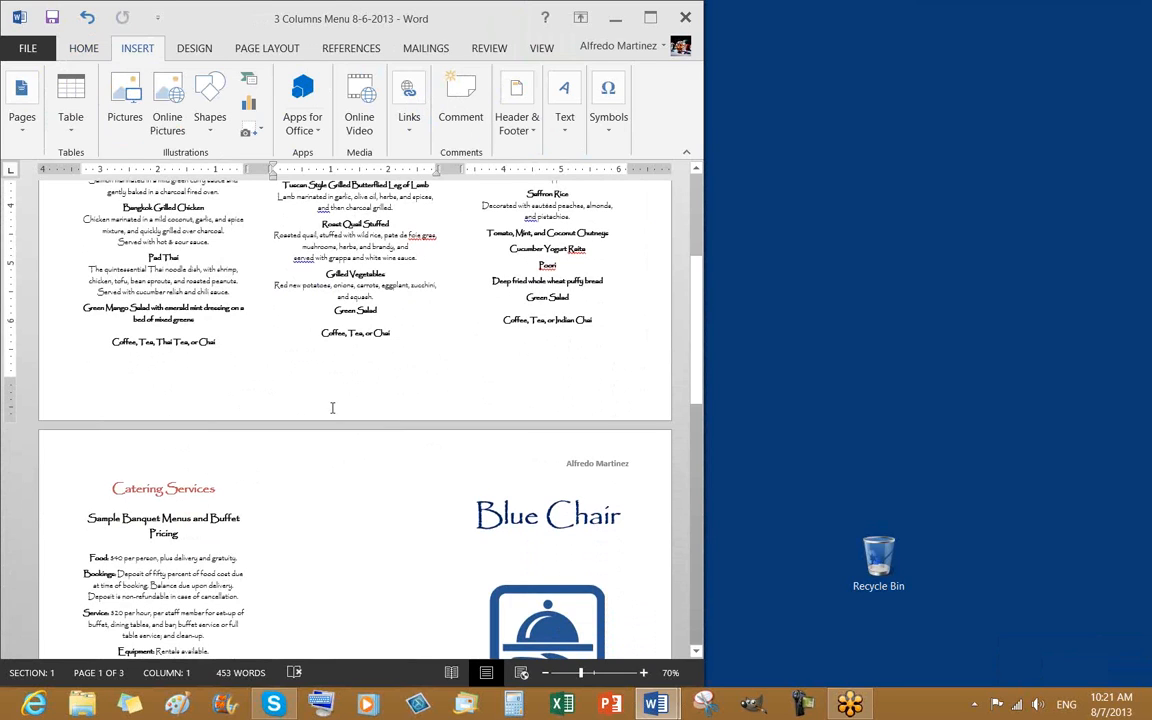
double_click(332, 407)
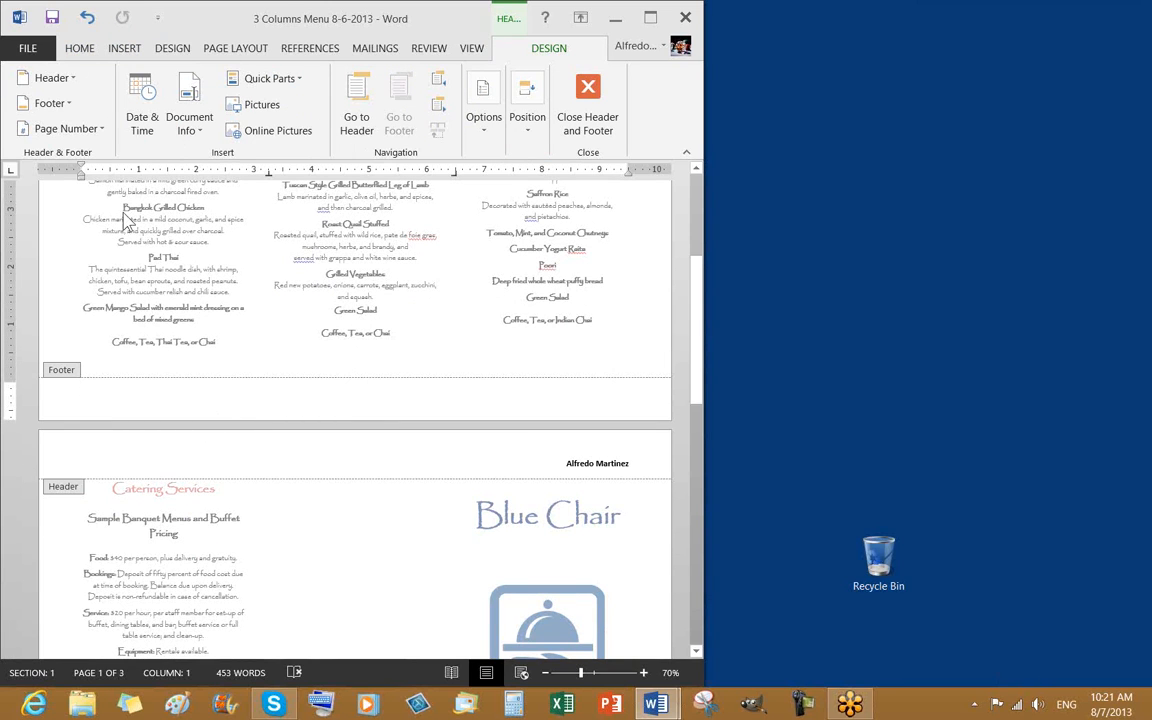
Review the PAGE LAYOUT margin presets and bottom margin without changing anything
click(80, 48)
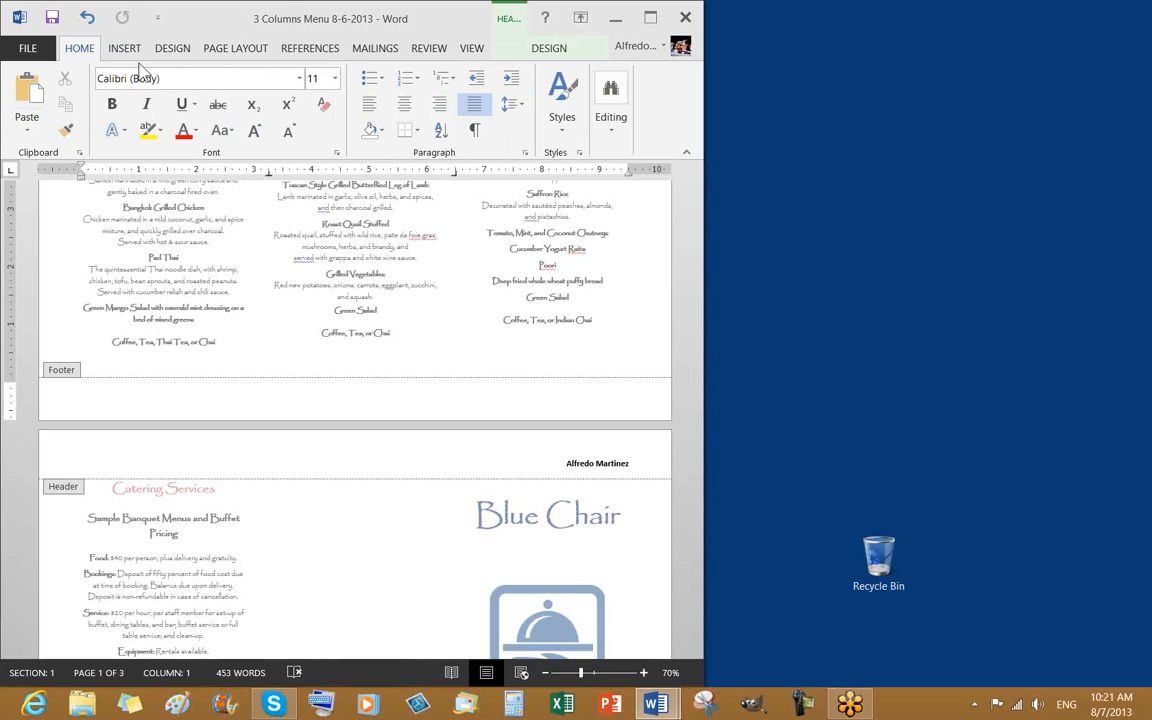
click(240, 52)
click(25, 135)
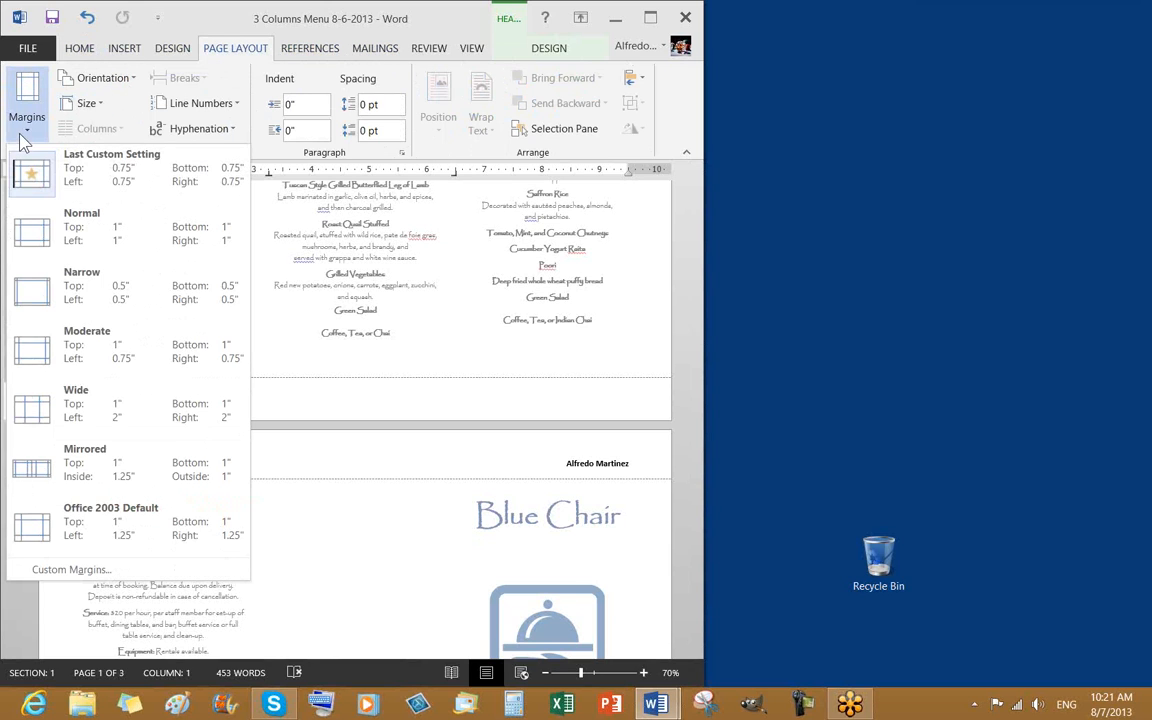
click(306, 408)
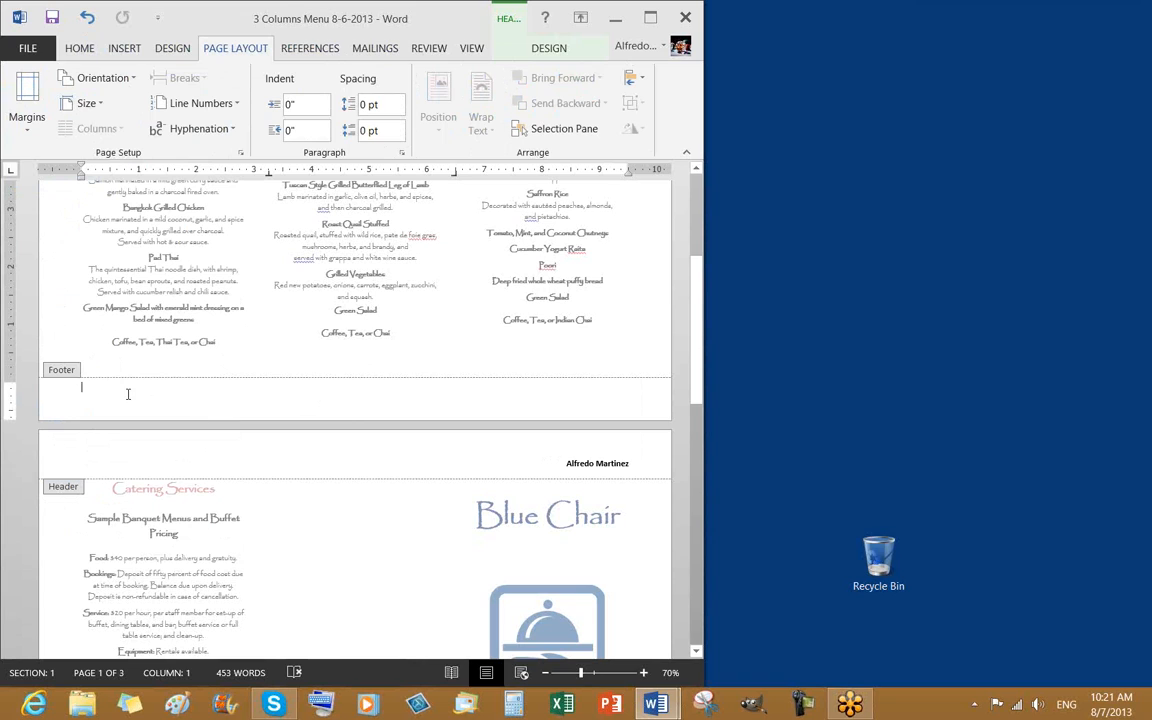
drag(15, 382, 15, 381)
scroll(522, 386, down, 5)
scroll(528, 390, down, 5)
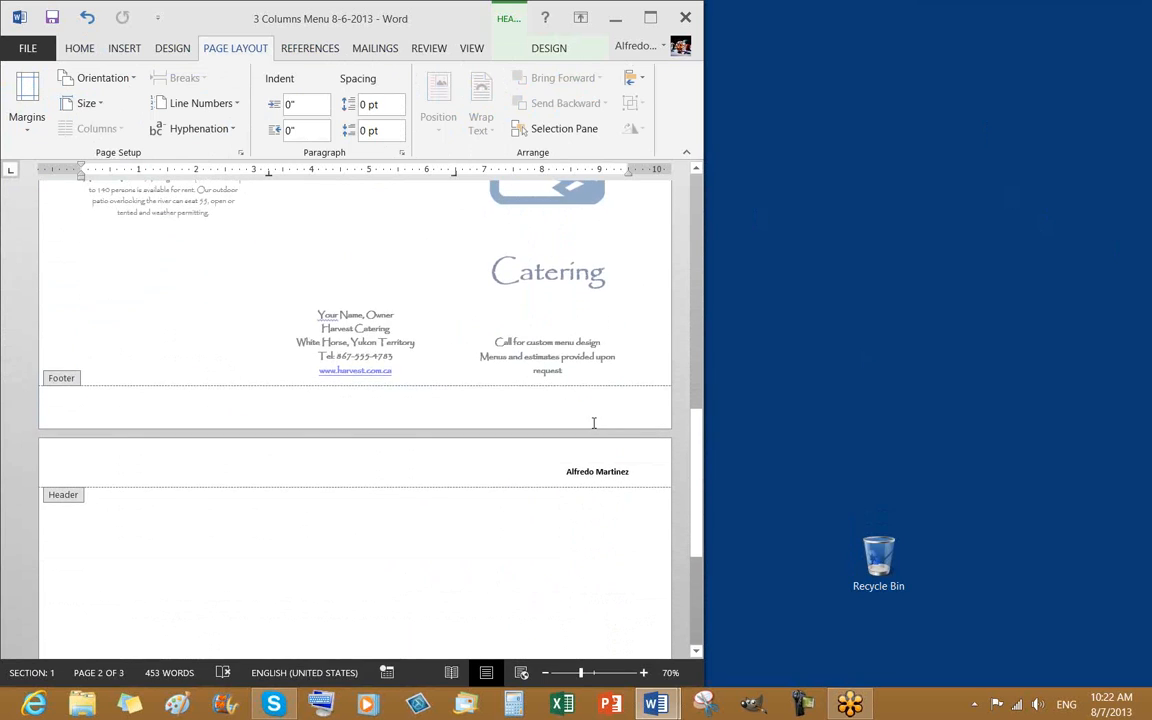
scroll(592, 430, down, 3)
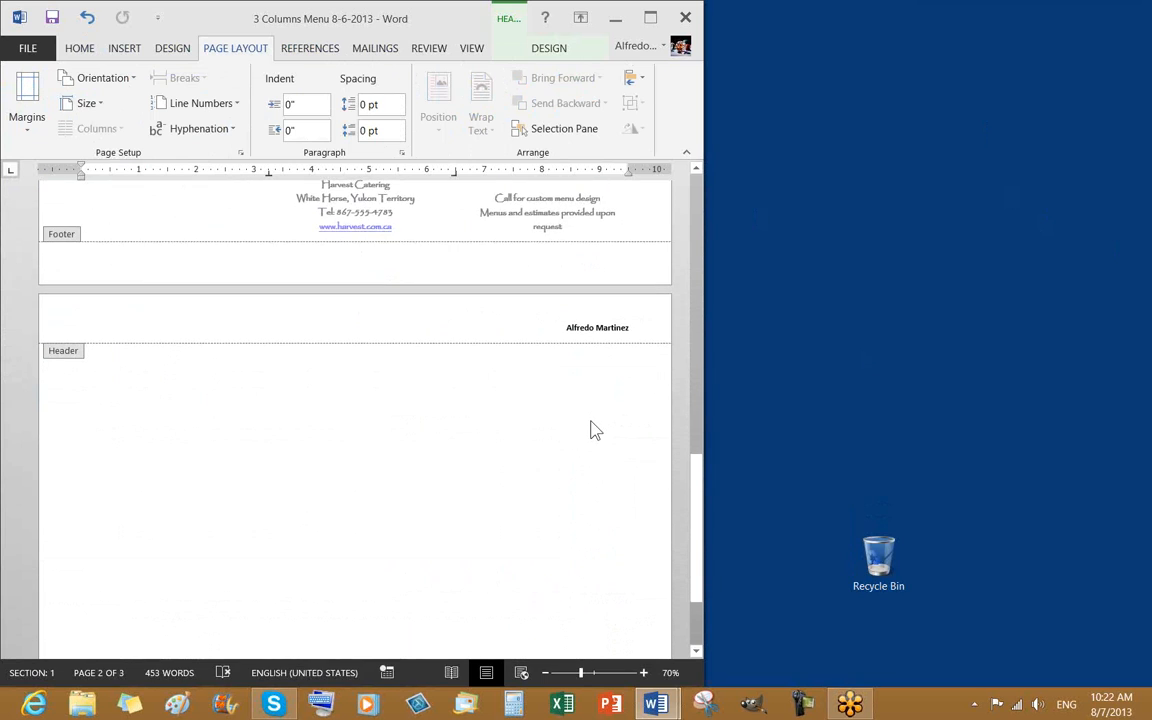
scroll(592, 430, up, 6)
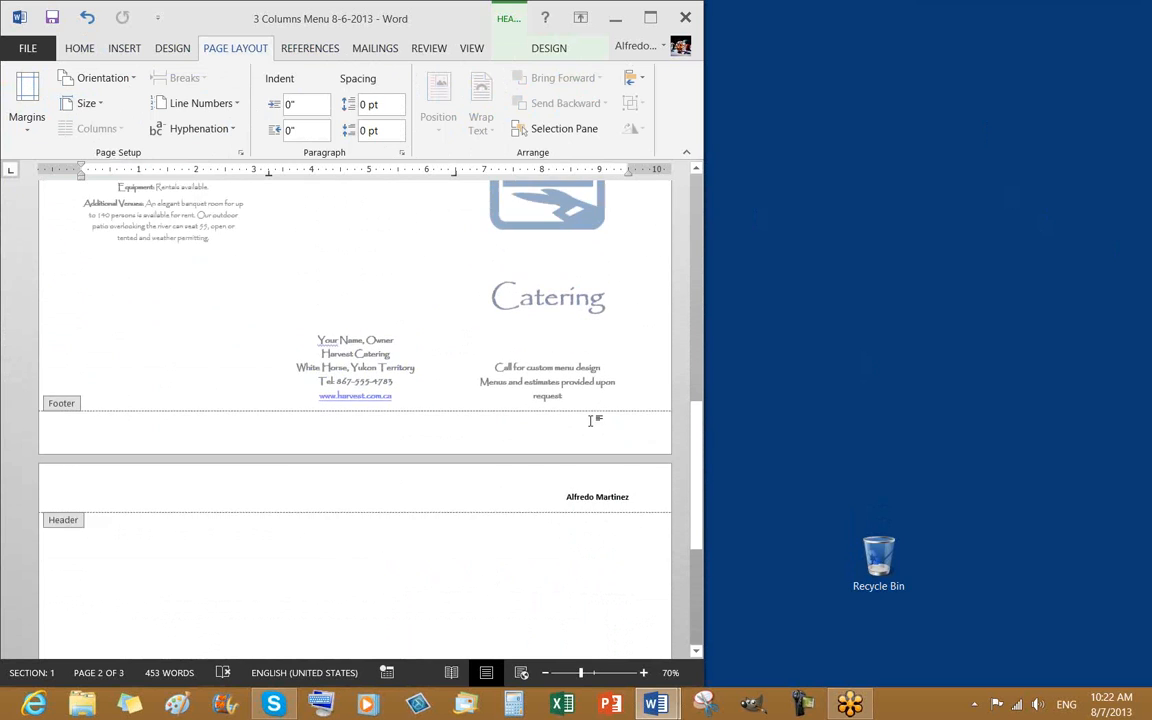
scroll(592, 430, up, 5)
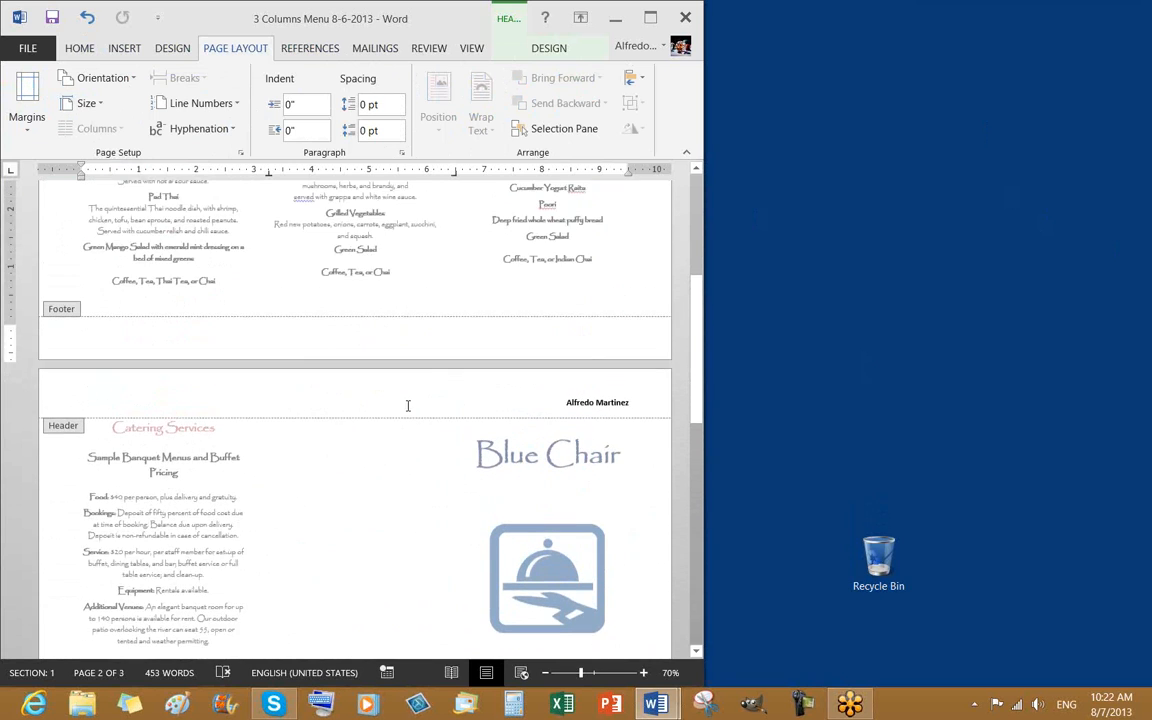
click(141, 355)
scroll(507, 368, up, 3)
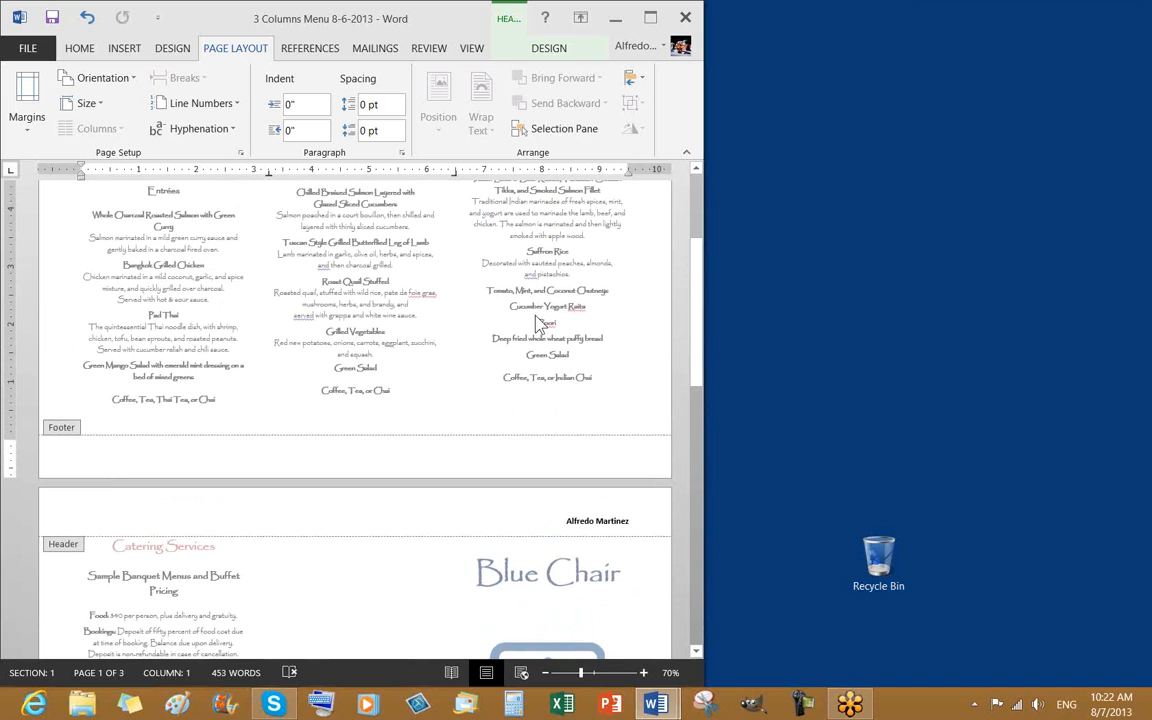
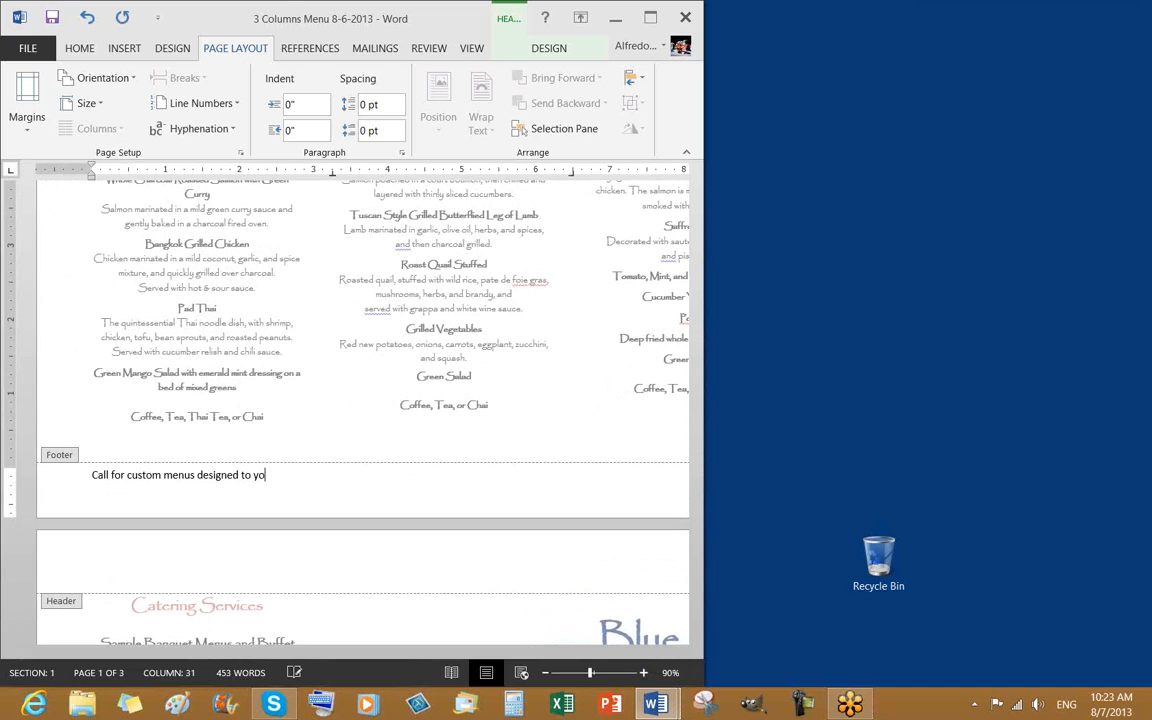
Type 'your taste and budget' to finish the footer, removing the stray letter
text(taste a)
key(BackSpace)
text(and budget)
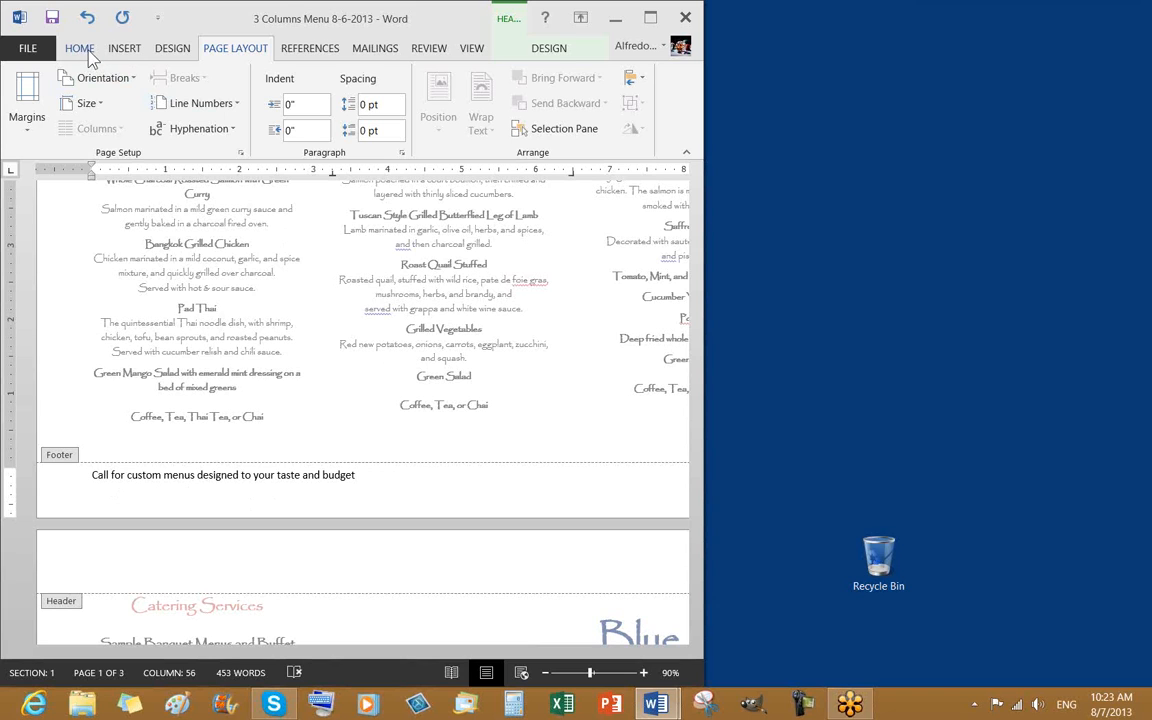
Center the footer line from the Home tab and zoom out to 80%
click(82, 50)
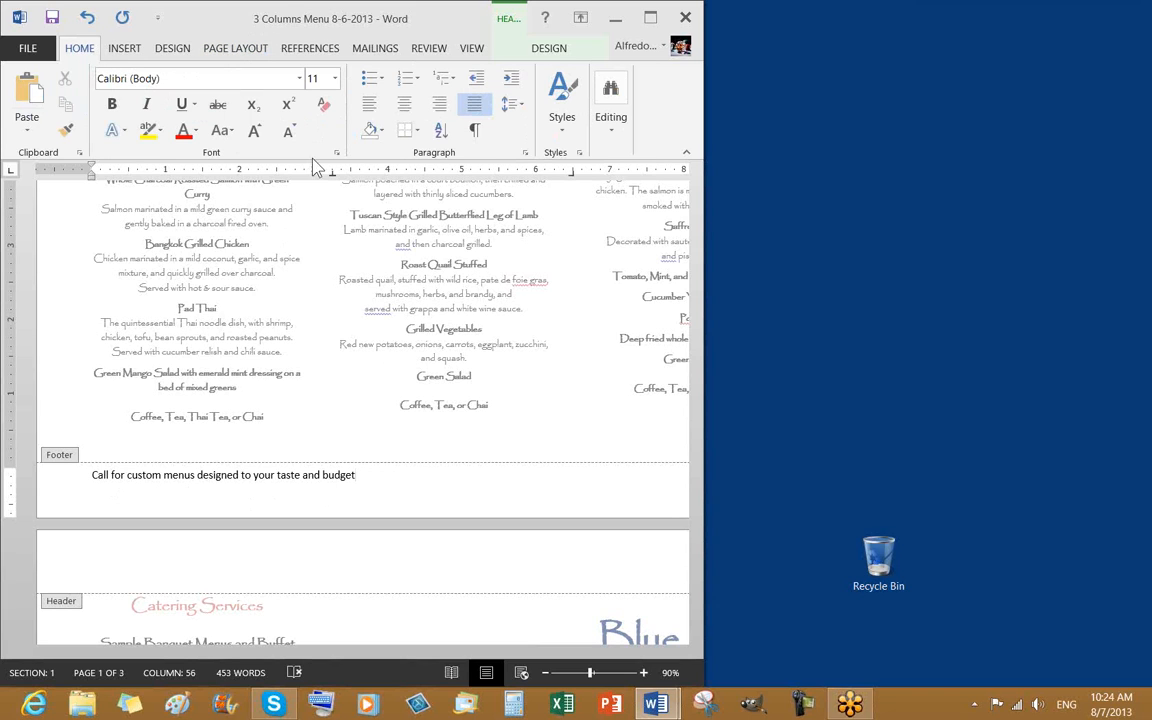
click(405, 106)
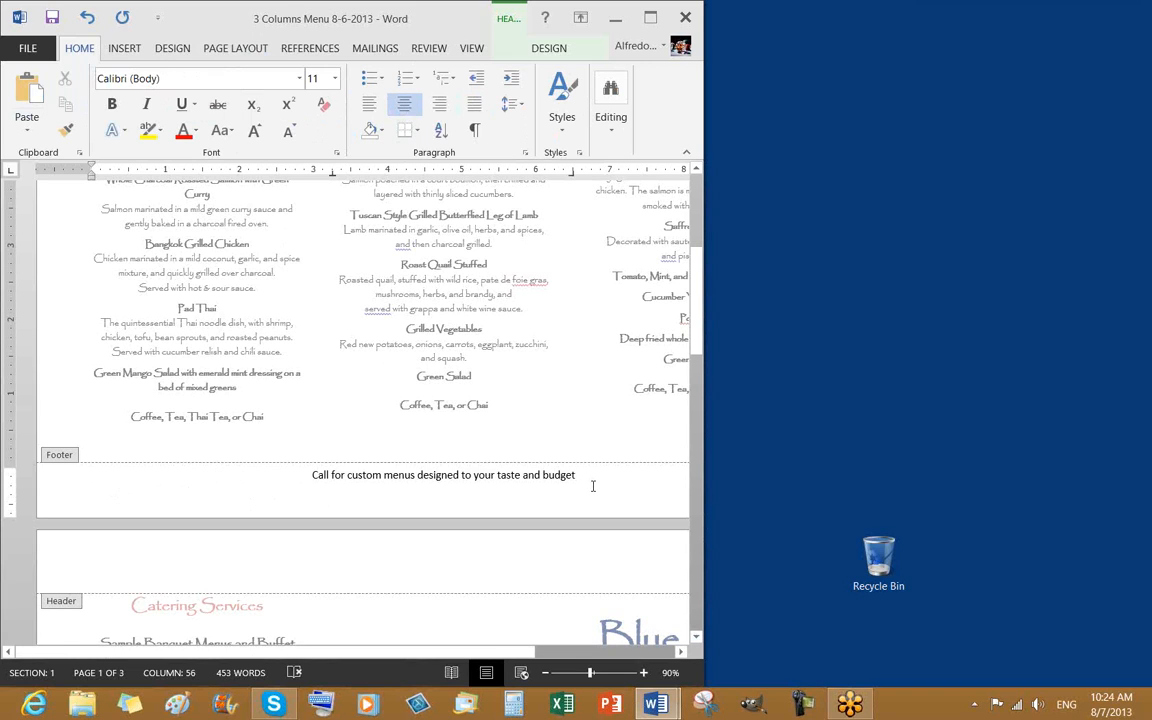
click(546, 674)
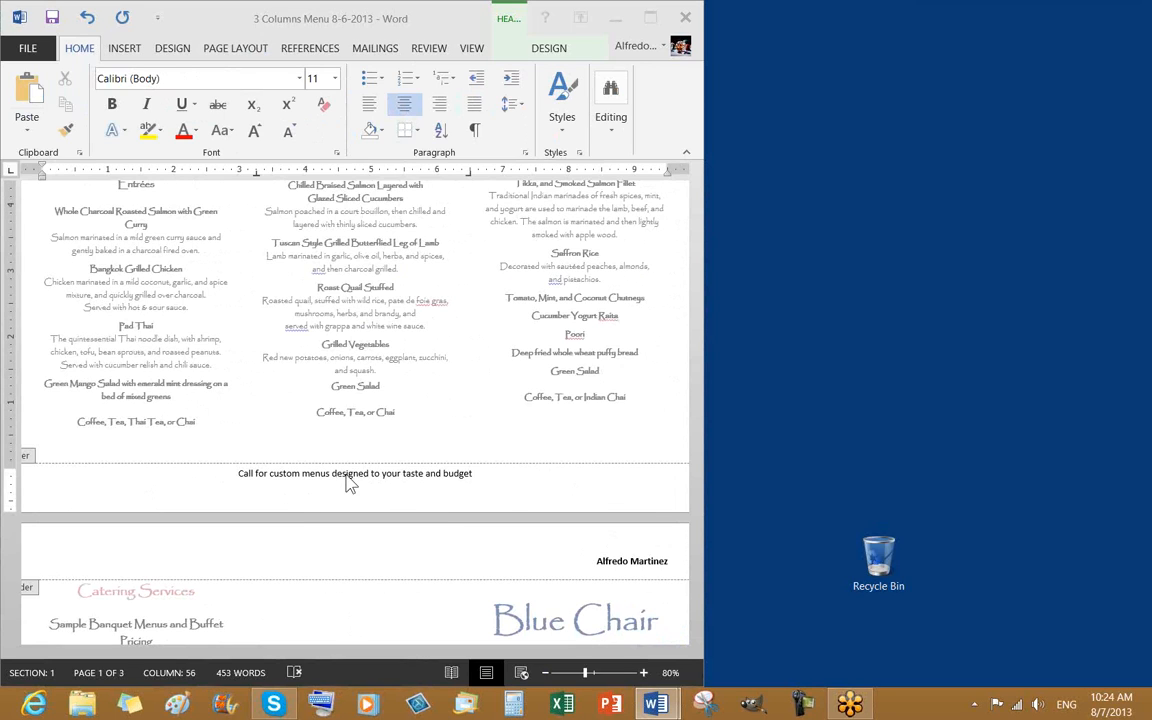
Select the whole footer line and grow its text to 20 pt
click(481, 499)
click(237, 473)
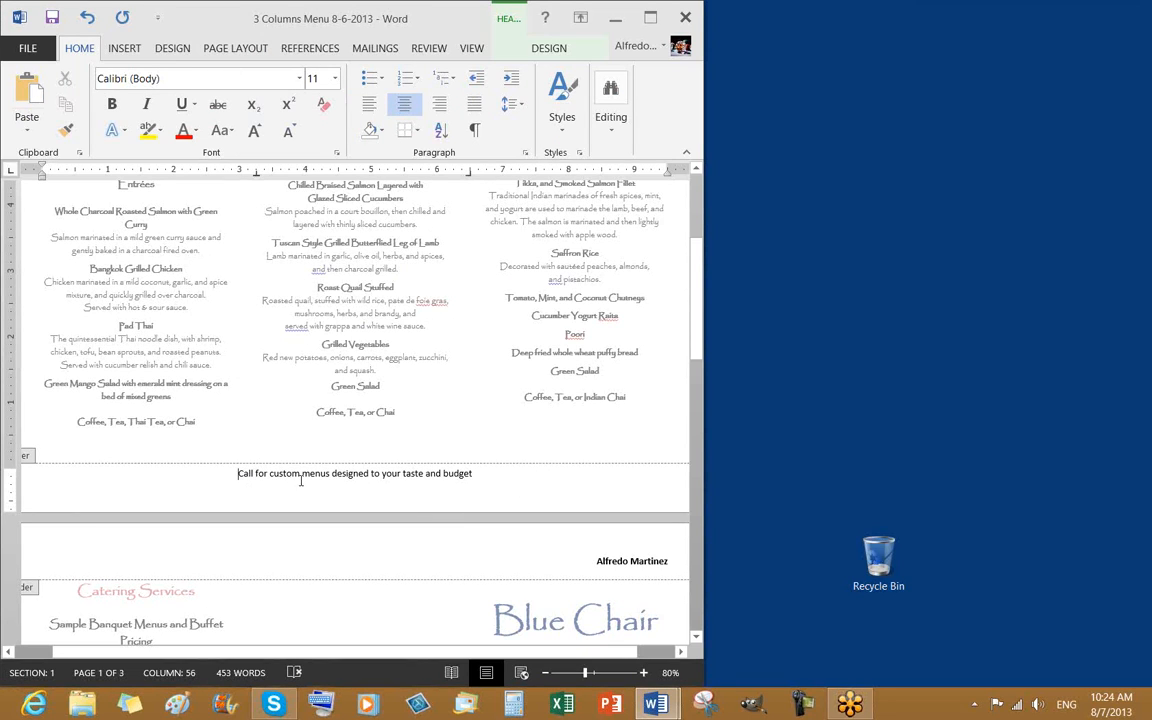
key(ctrl+shift+Right)
key(ctrl+shift+Right)
key(ctrl+shift+Right)
key(ctrl+shift+Right)
key(ctrl+shift+Right)
shift+click(488, 483)
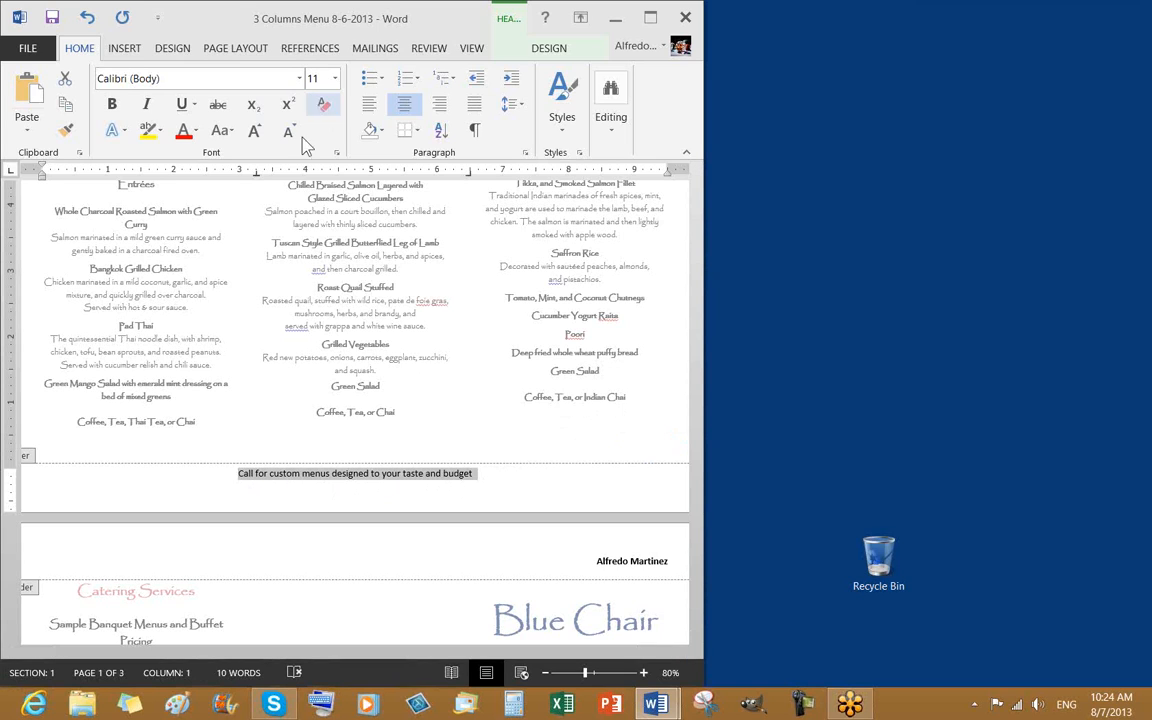
click(254, 133)
click(254, 133)
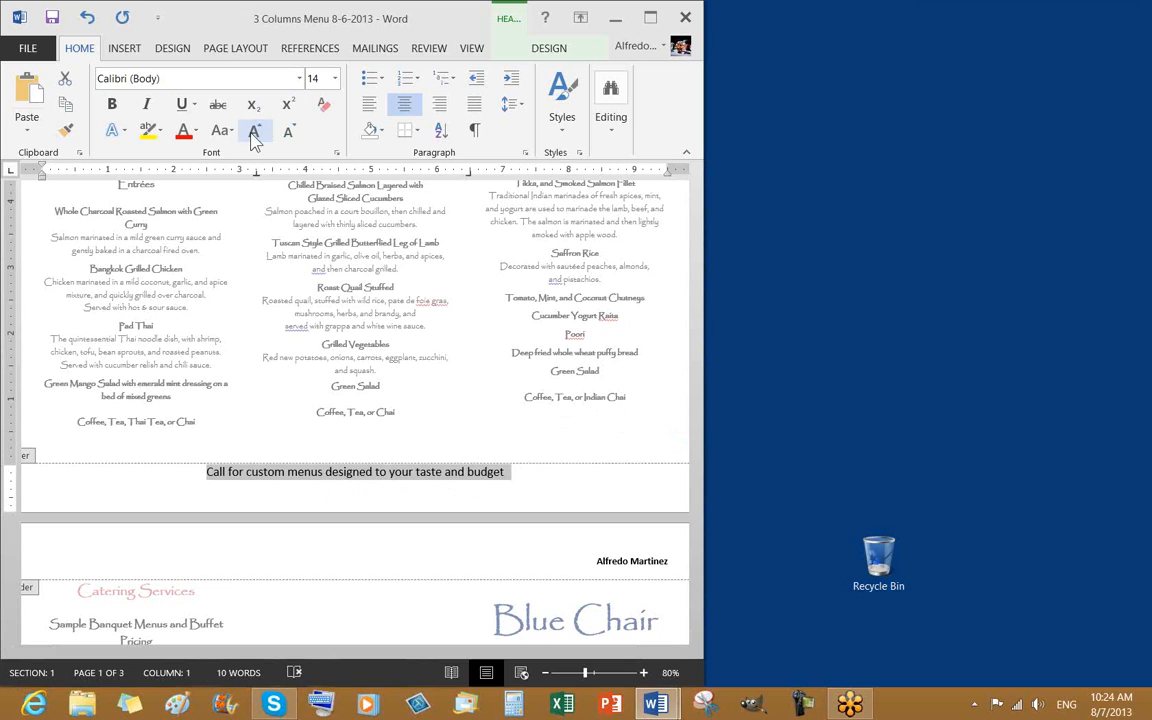
click(254, 133)
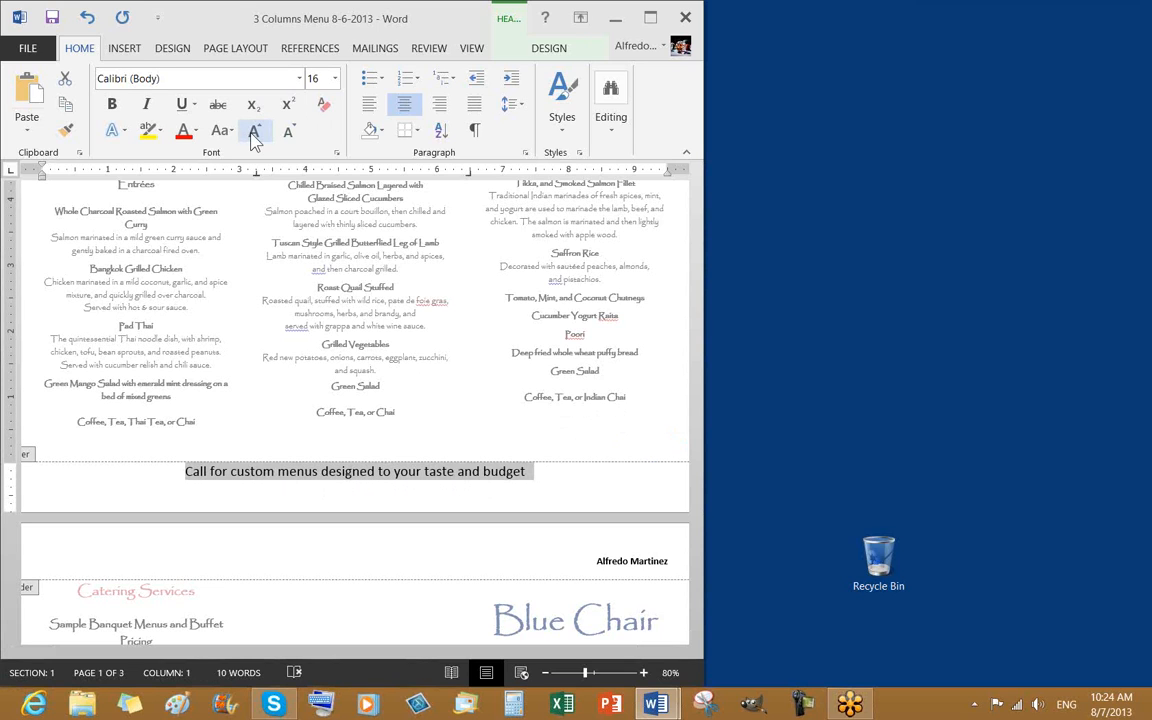
click(254, 133)
click(254, 133)
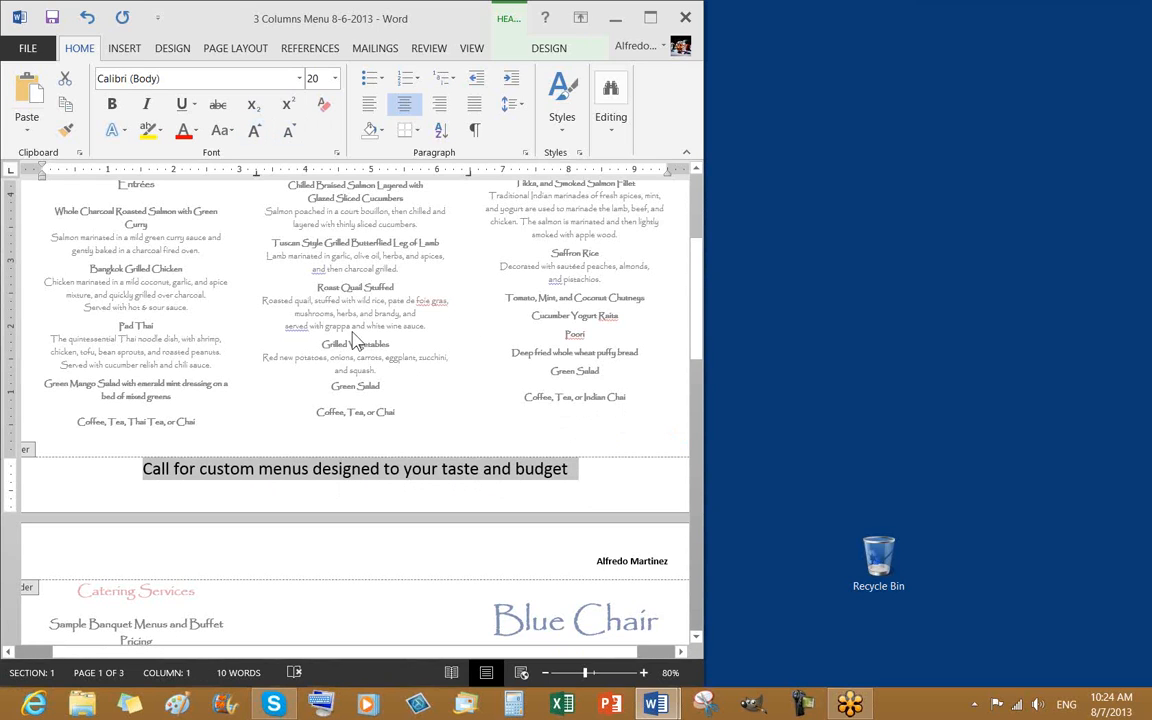
Color the footer text dark blue
click(196, 131)
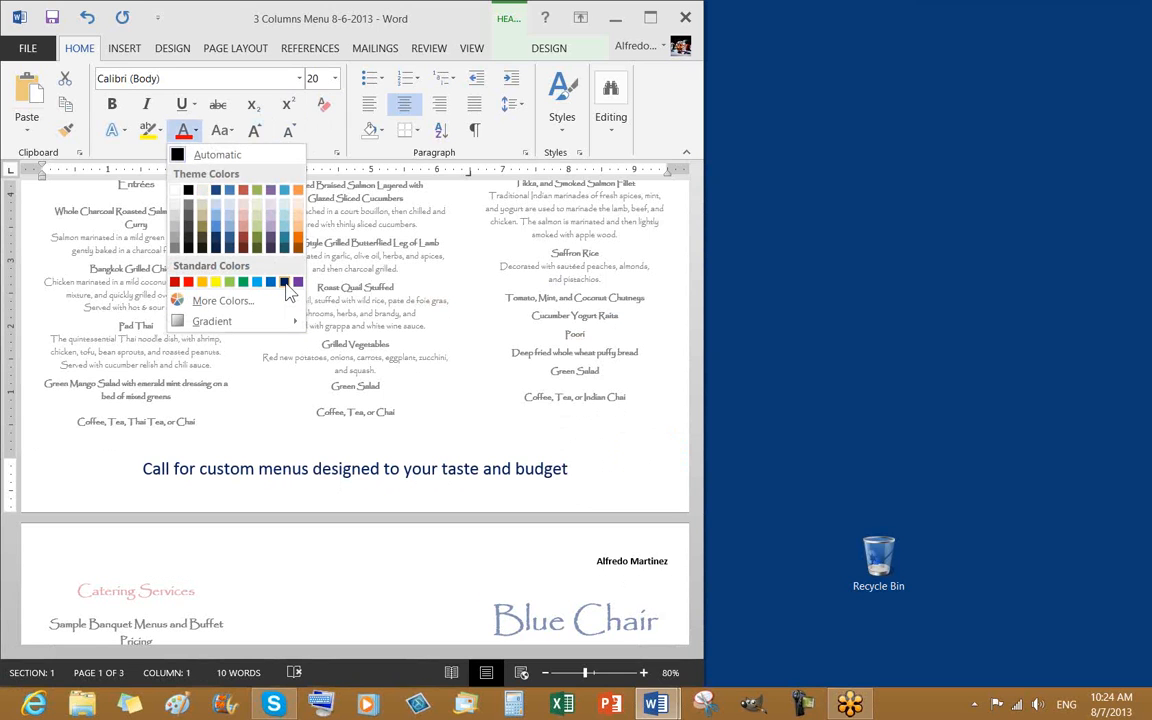
click(285, 283)
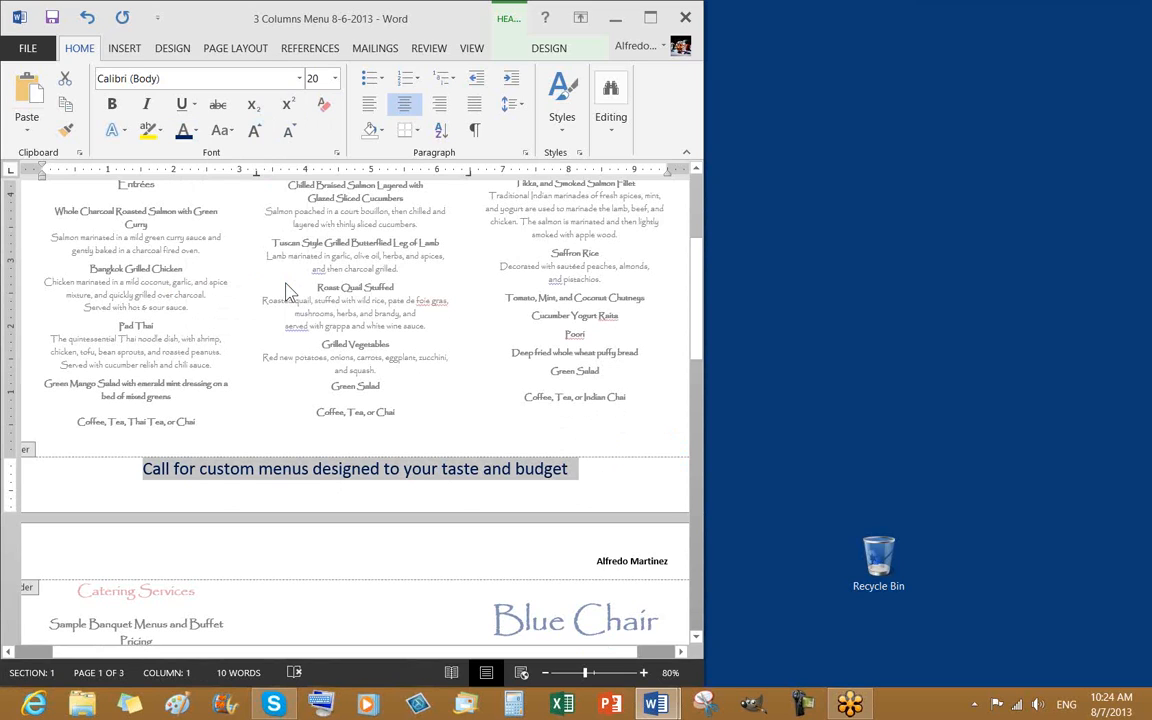
click(171, 79)
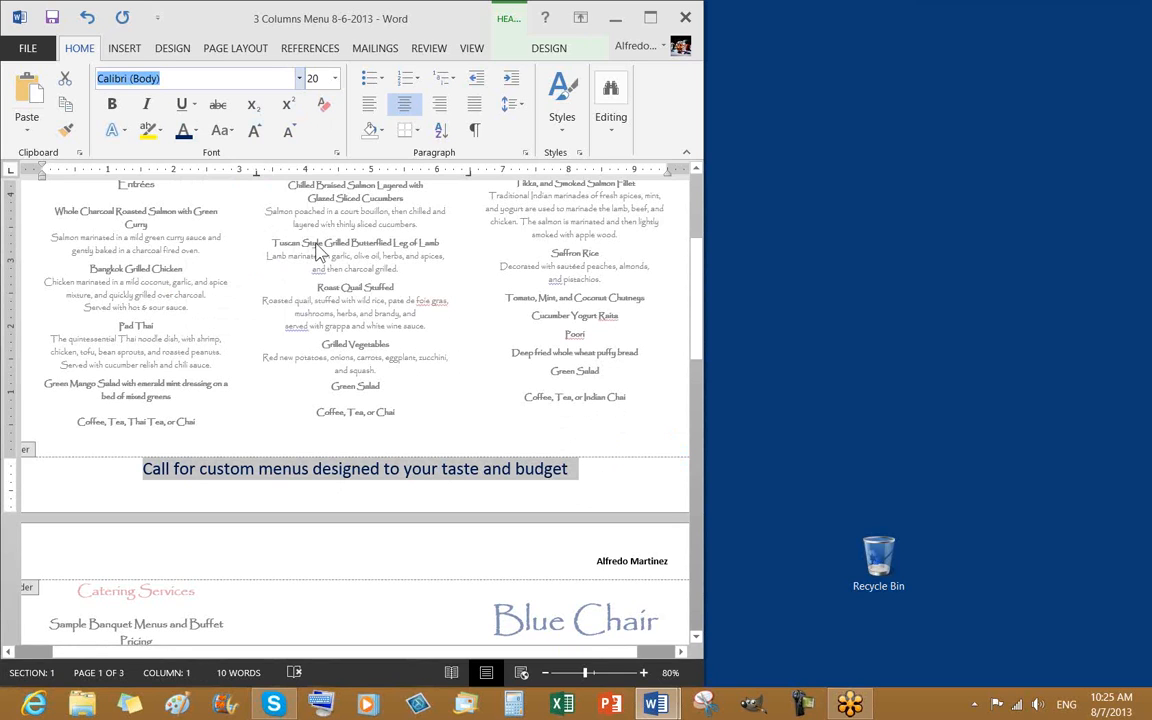
Apply the misspelled font 'Paparyus' to the footer, declining the warning, and browse the font list
text(Pa)
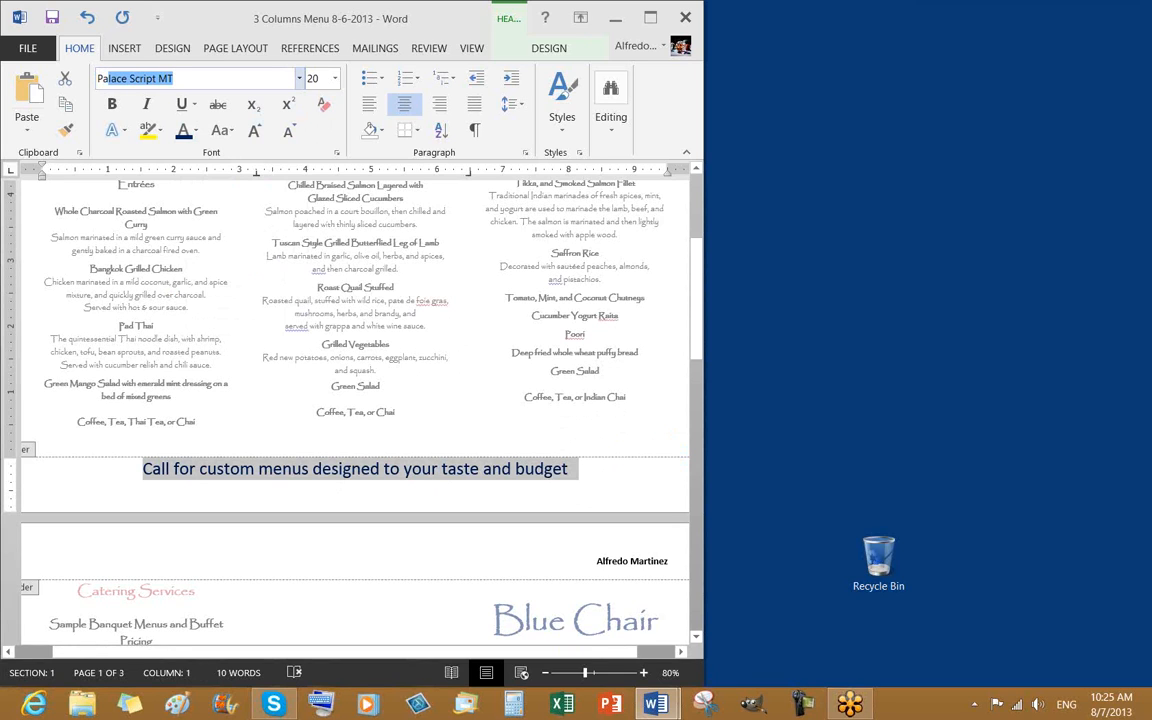
text(pa)
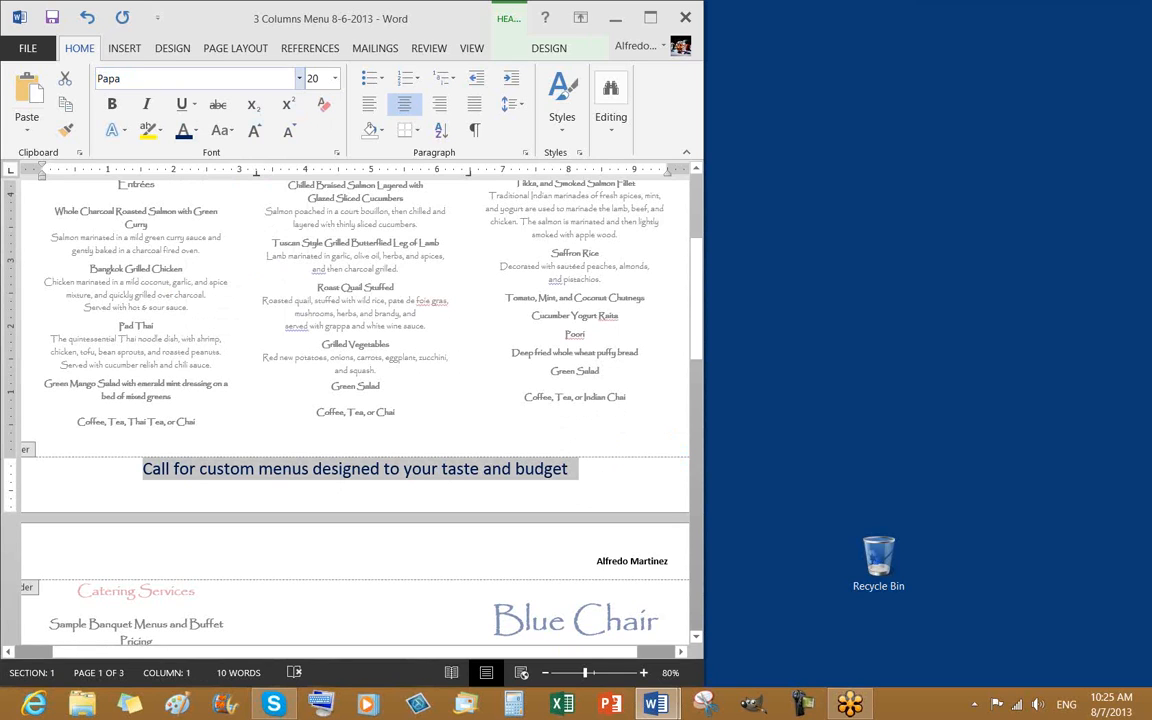
text(r)
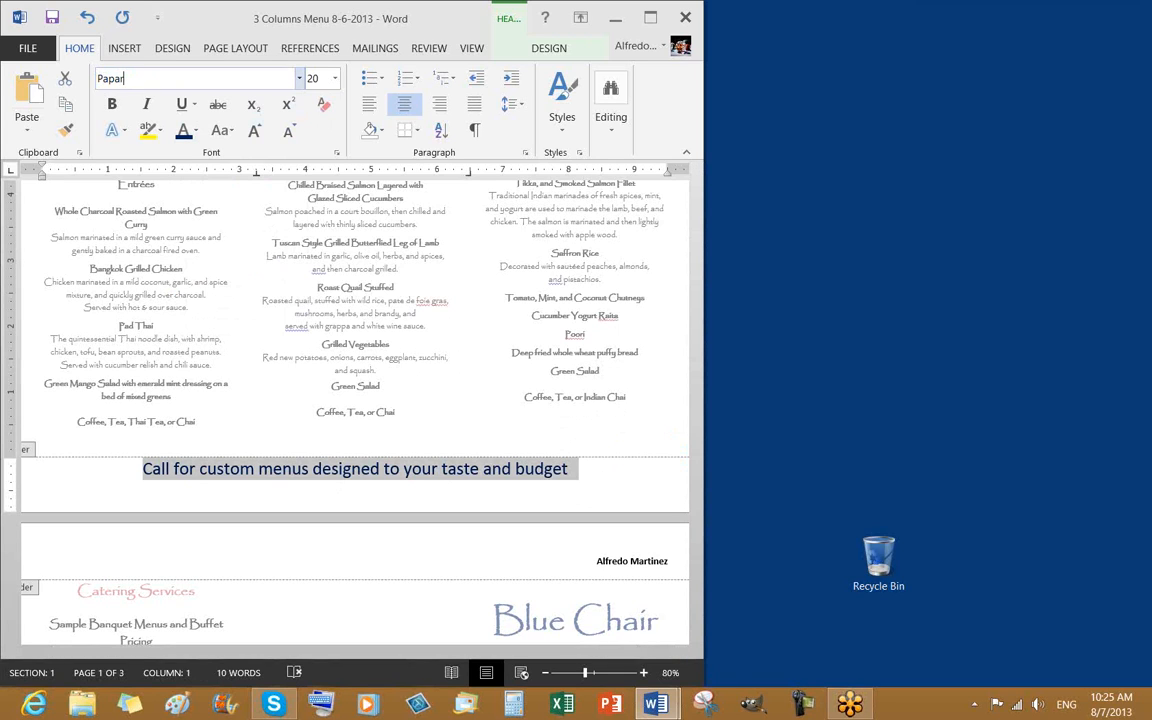
text(yus)
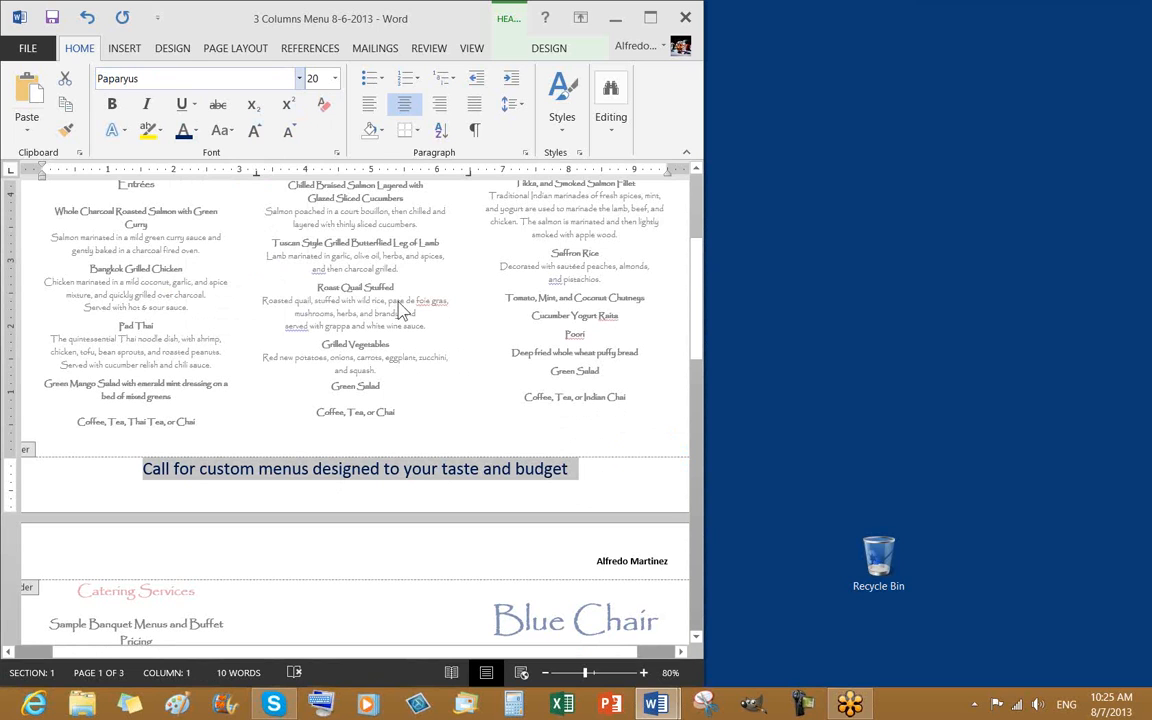
key(Return)
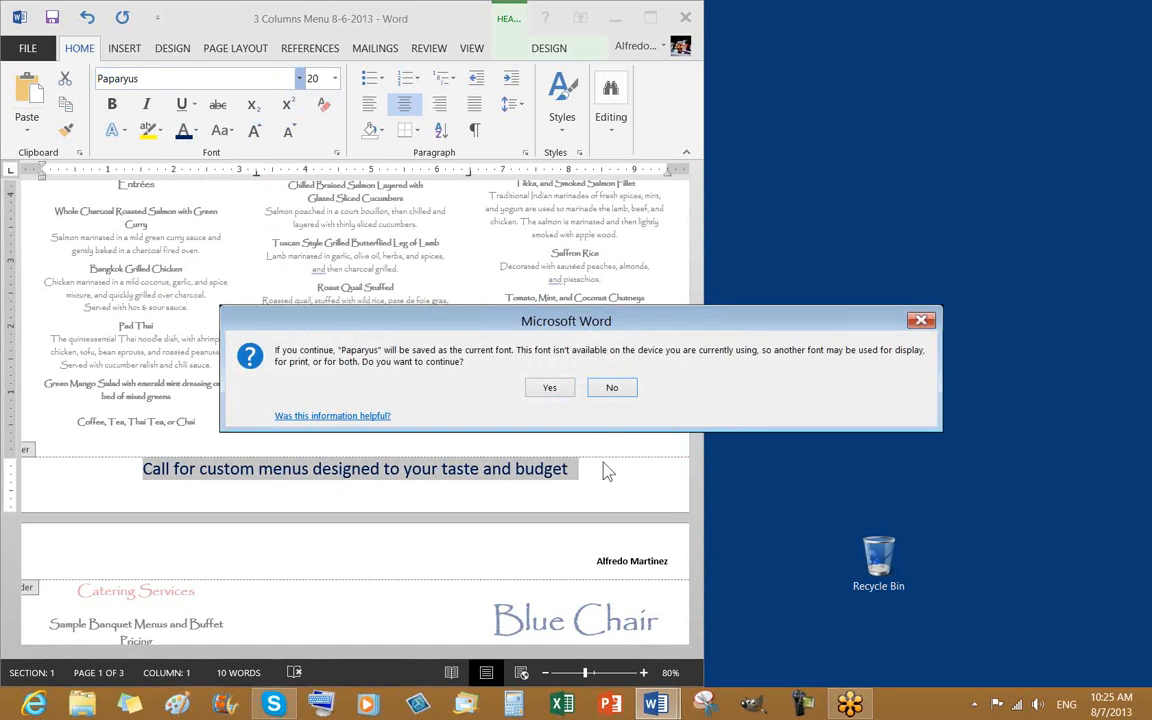
click(604, 392)
click(299, 78)
drag(329, 134, 296, 470)
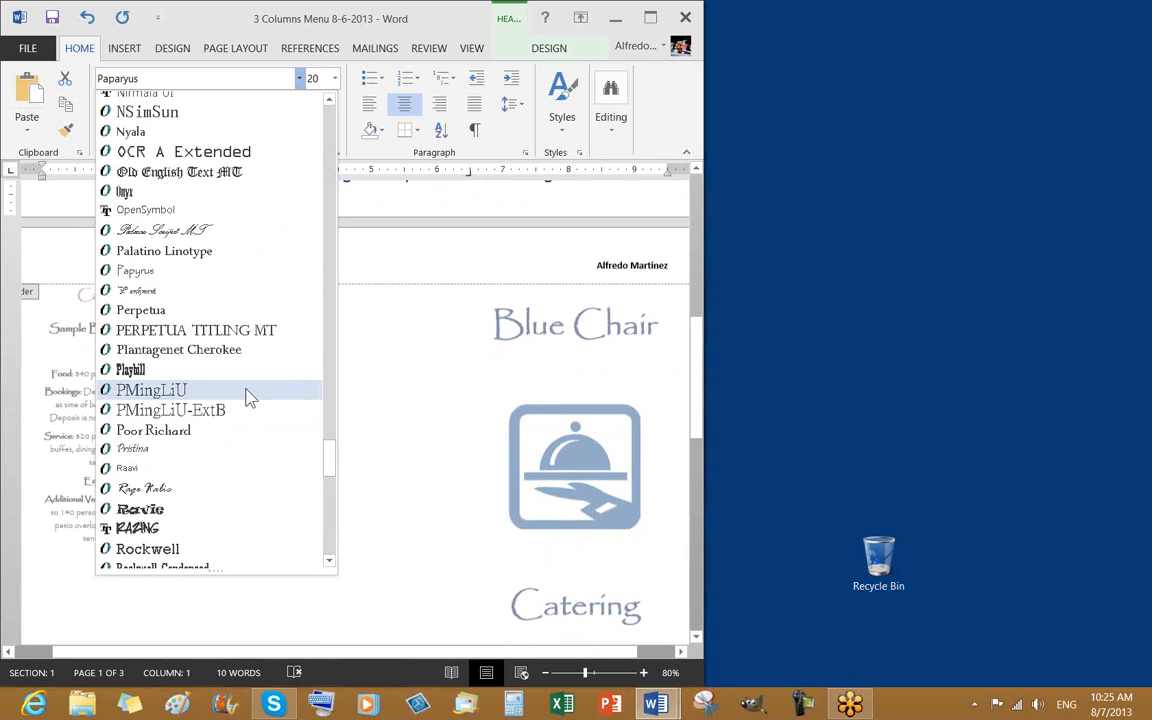
click(451, 226)
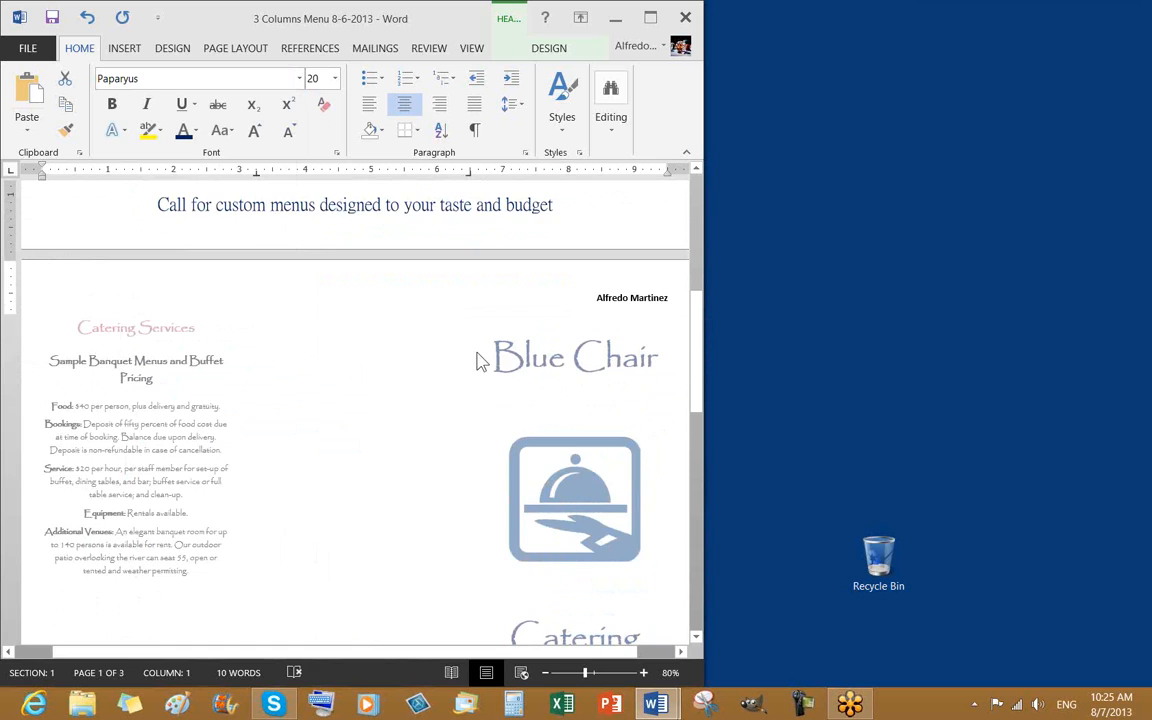
scroll(481, 400, up, 4)
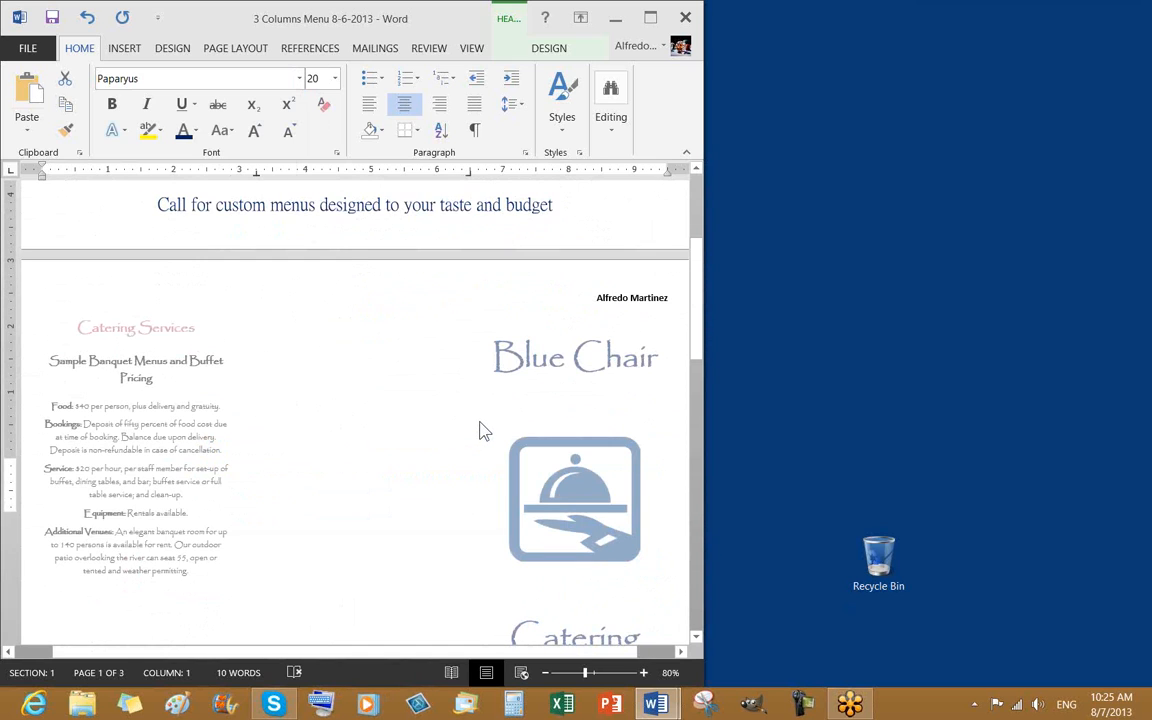
Replace the misspelled font with Papyrus chosen from the font list
click(146, 78)
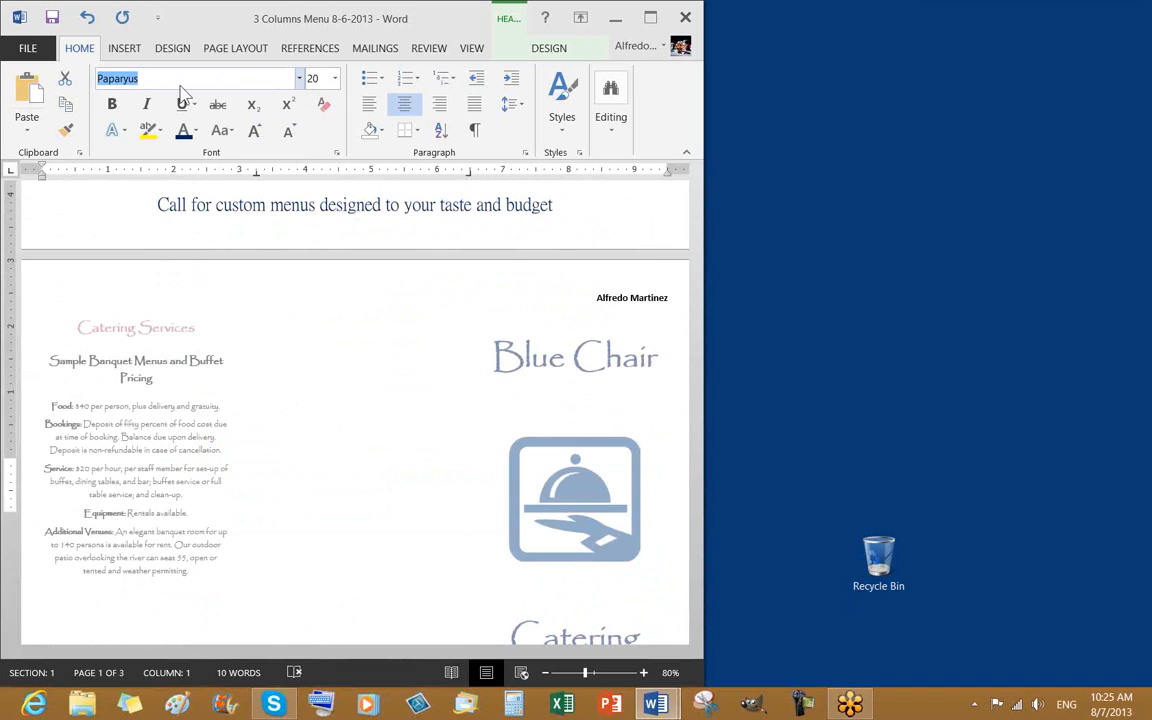
click(141, 78)
key(BackSpace)
key(BackSpace)
key(BackSpace)
key(BackSpace)
key(BackSpace)
click(299, 78)
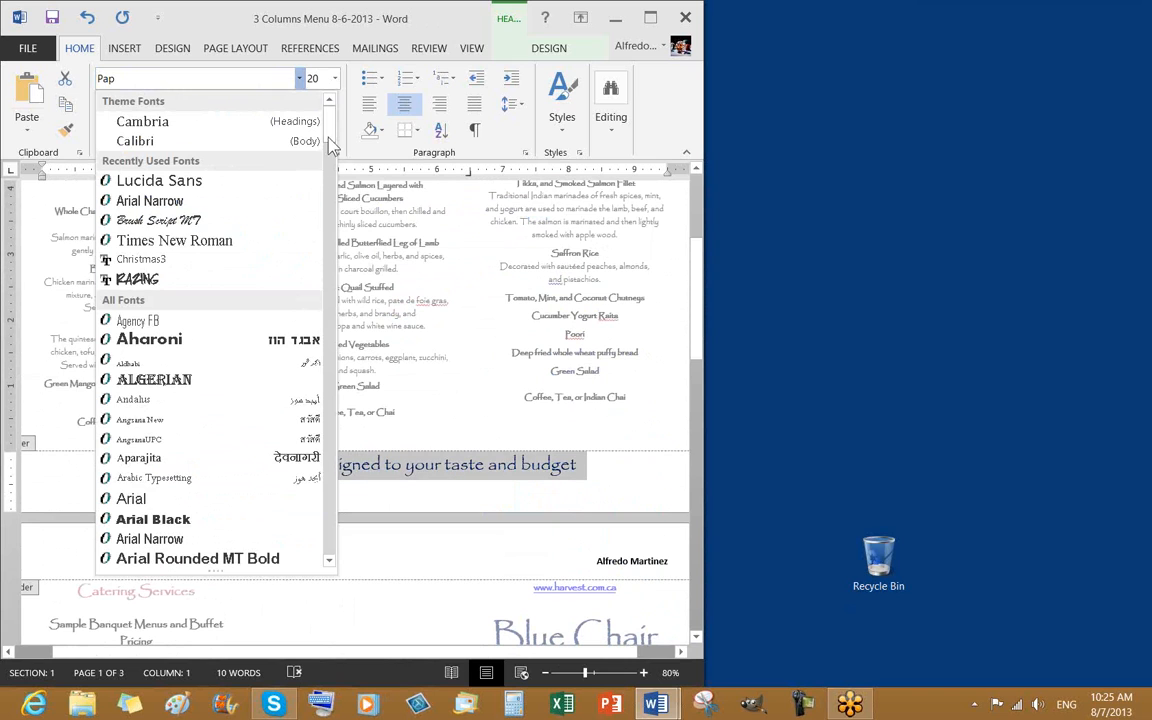
scroll(310, 200, down, 15)
drag(323, 243, 301, 463)
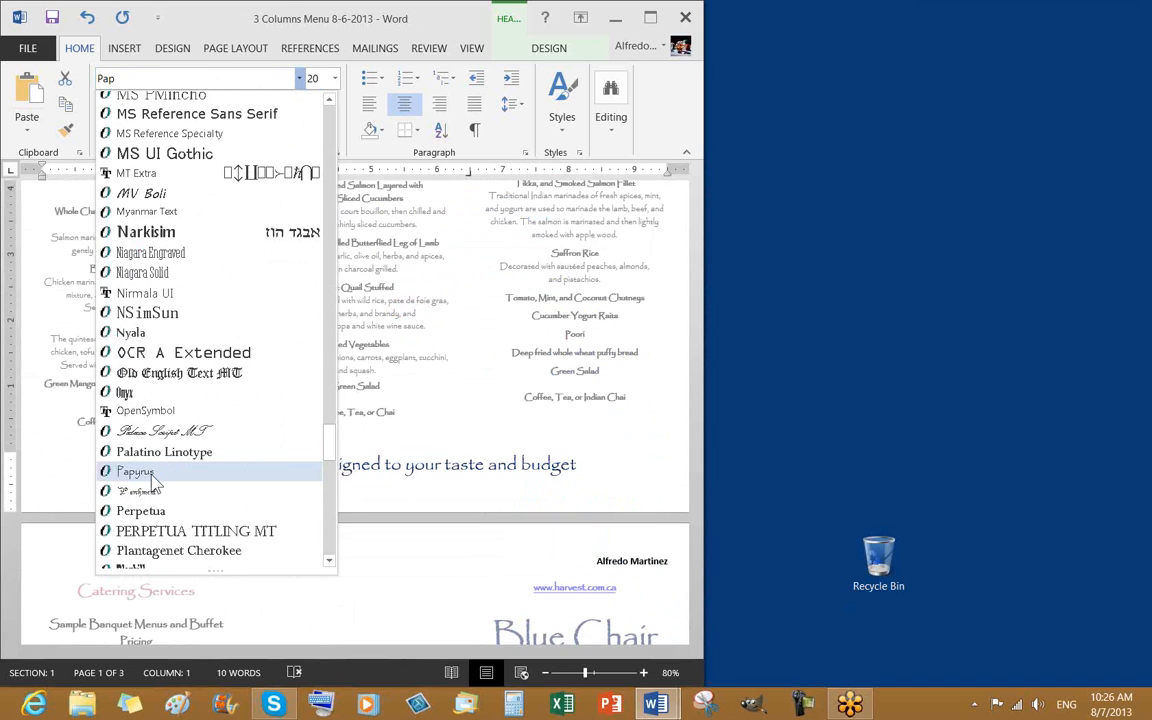
click(140, 472)
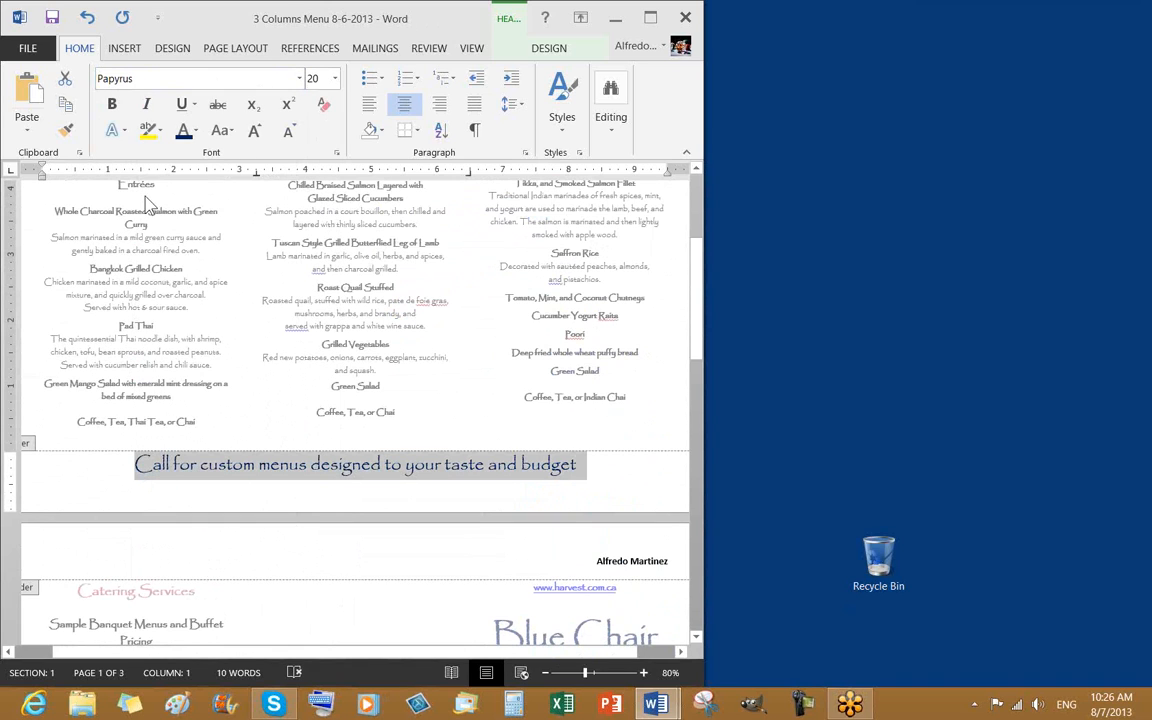
Make the footer line bold and recheck the font list, keeping Papyrus
click(114, 108)
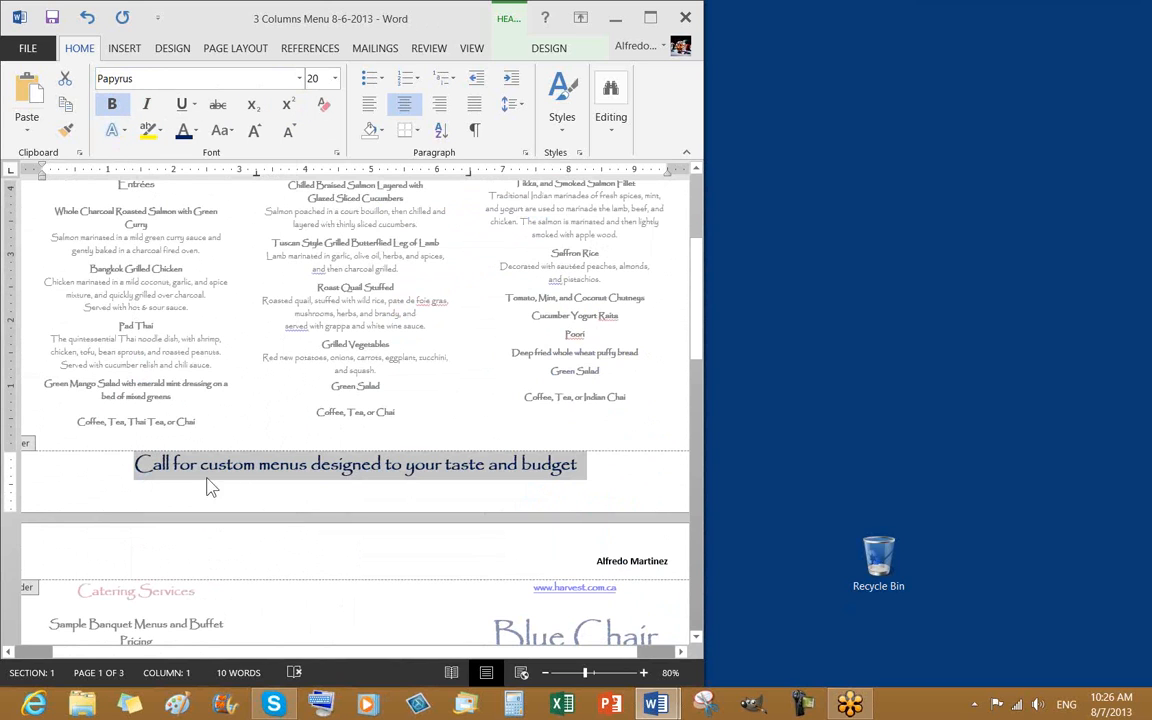
click(299, 79)
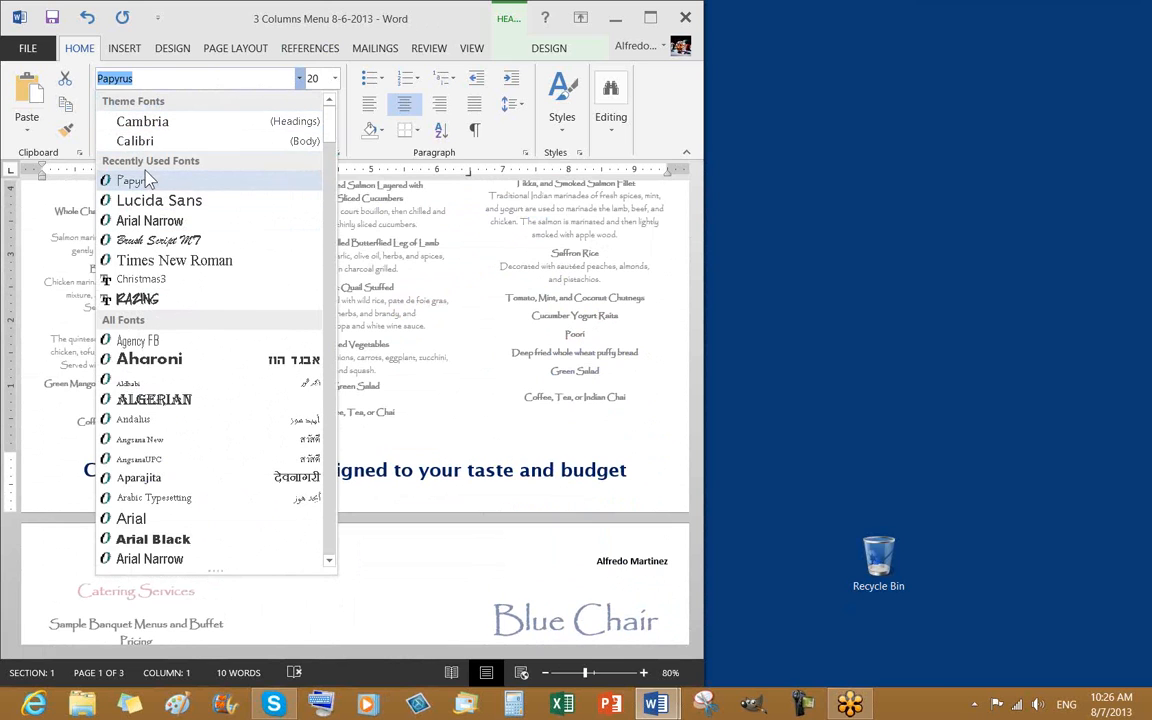
click(432, 325)
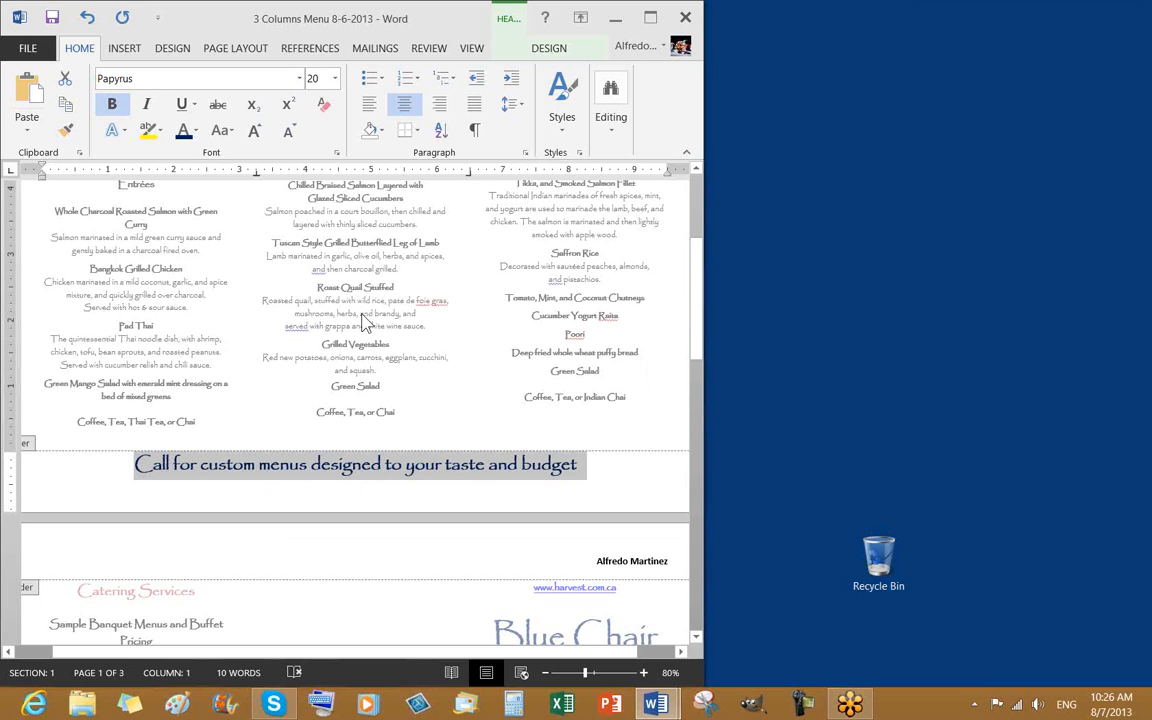
Close header and footer editing and scroll the body down to the end of page 2
click(551, 50)
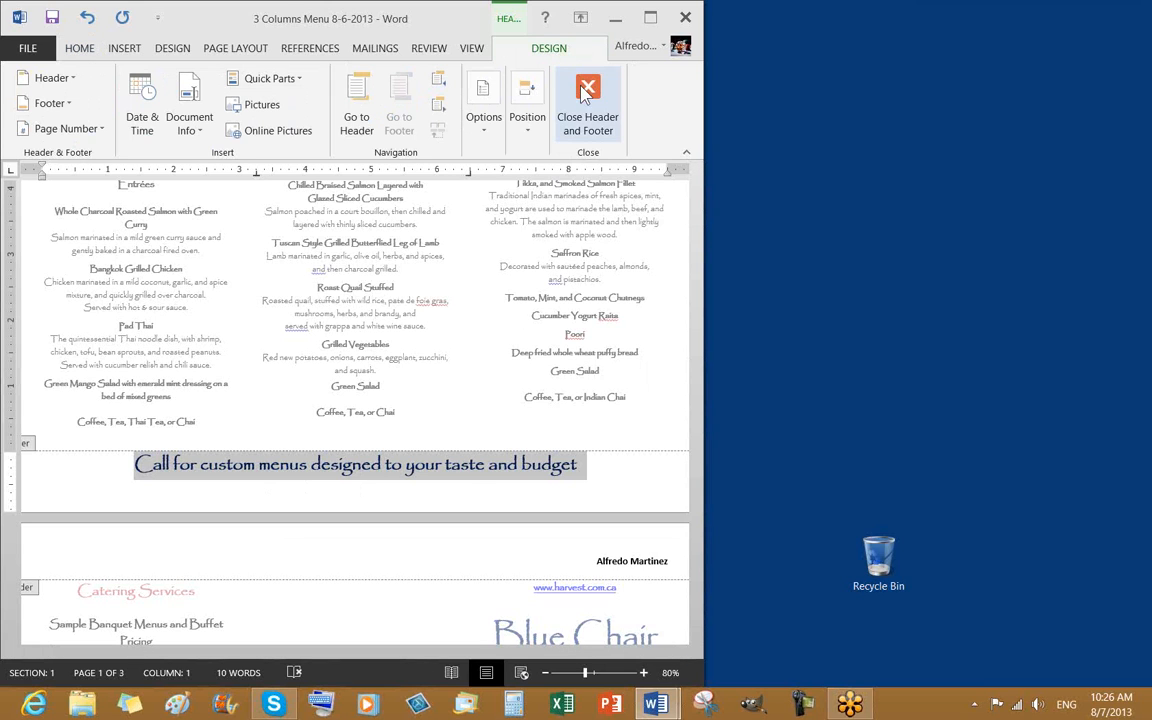
double_click(277, 270)
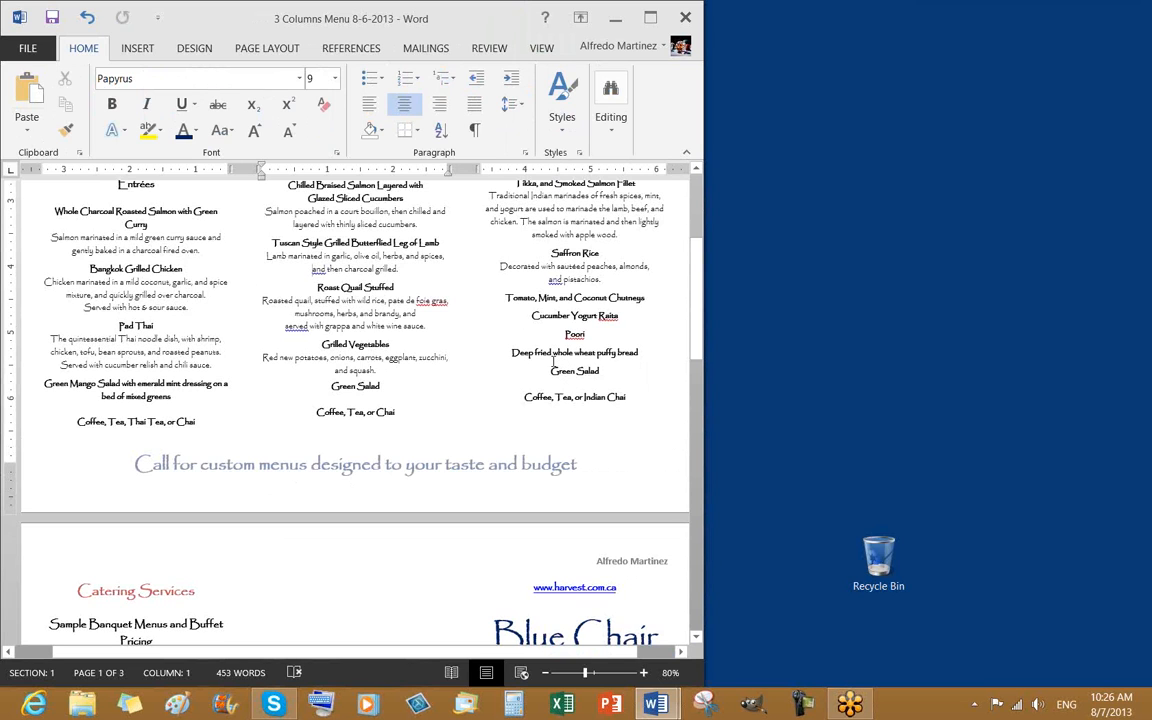
scroll(553, 362, down, 15)
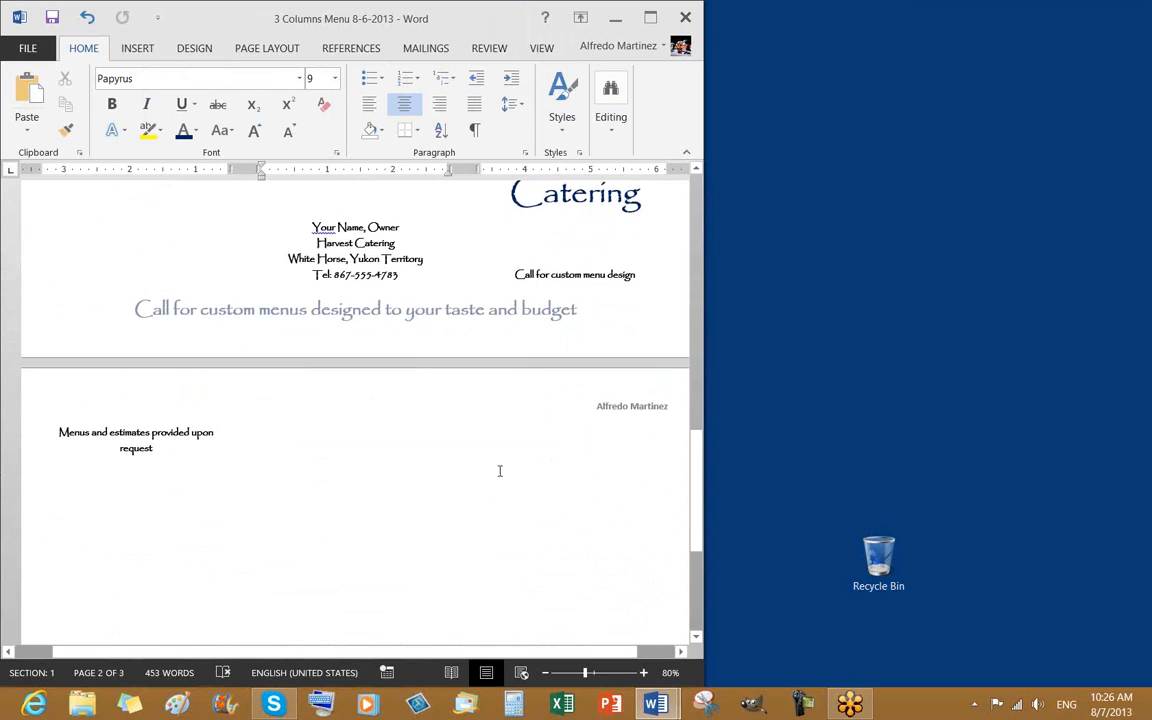
scroll(522, 468, up, 1)
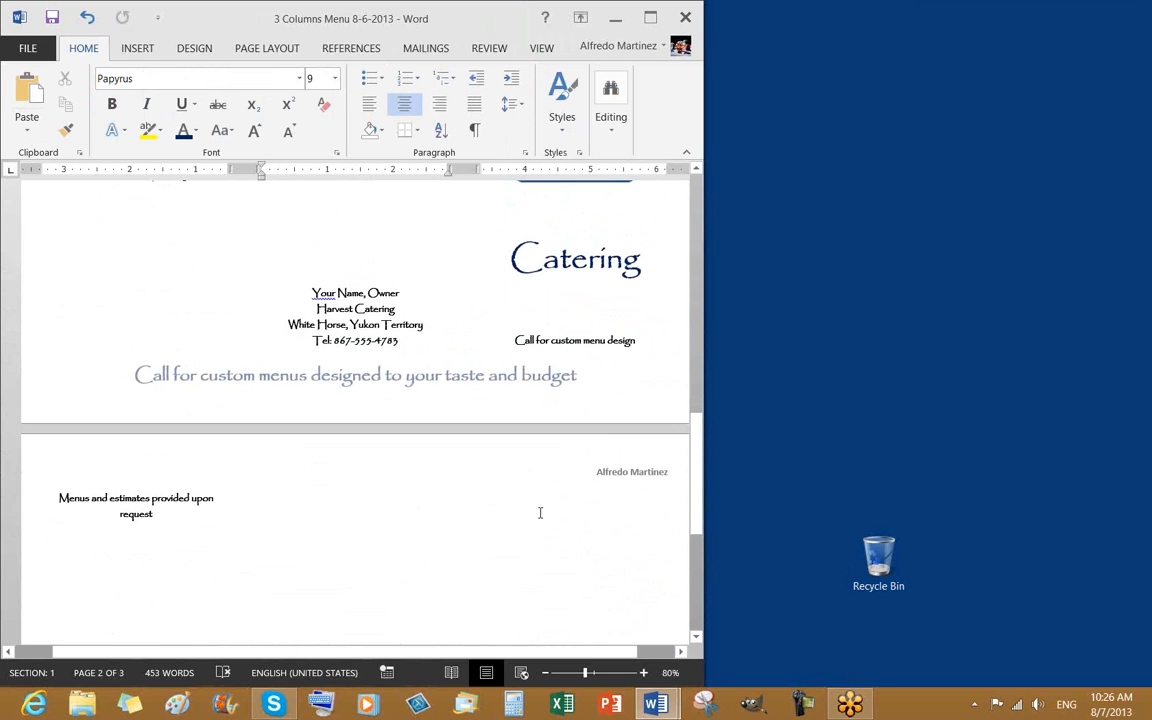
scroll(545, 505, up, 1)
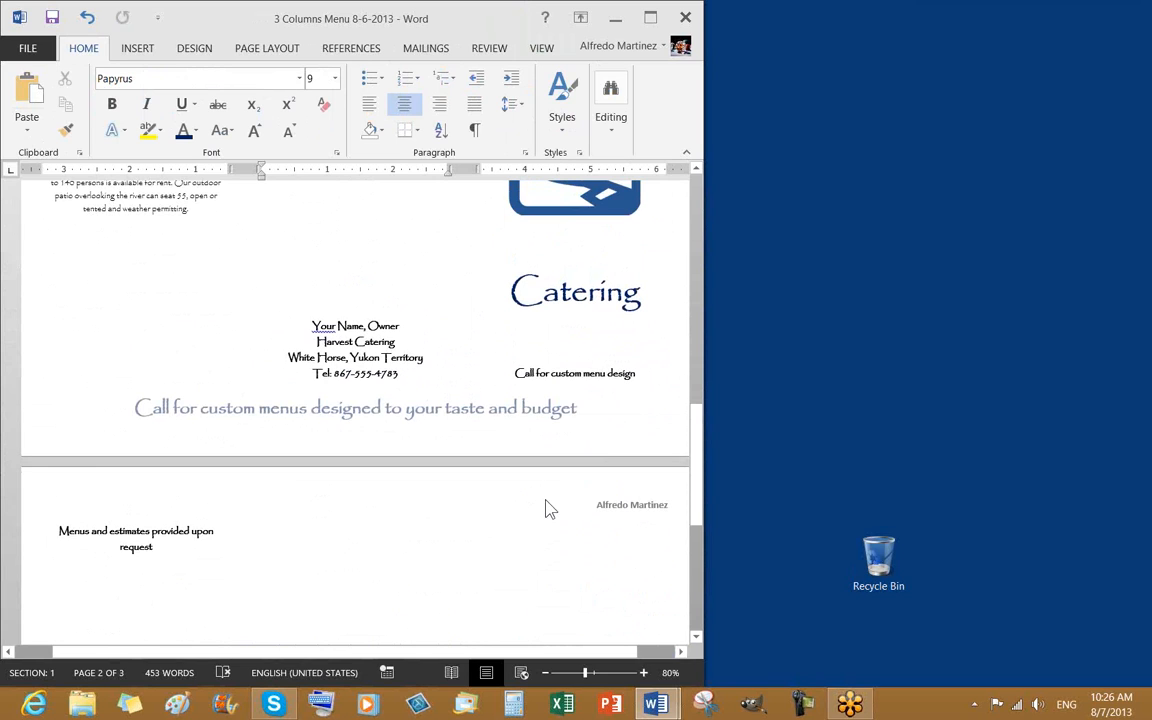
scroll(546, 500, down, 3)
scroll(546, 496, down, 2)
scroll(546, 494, up, 3)
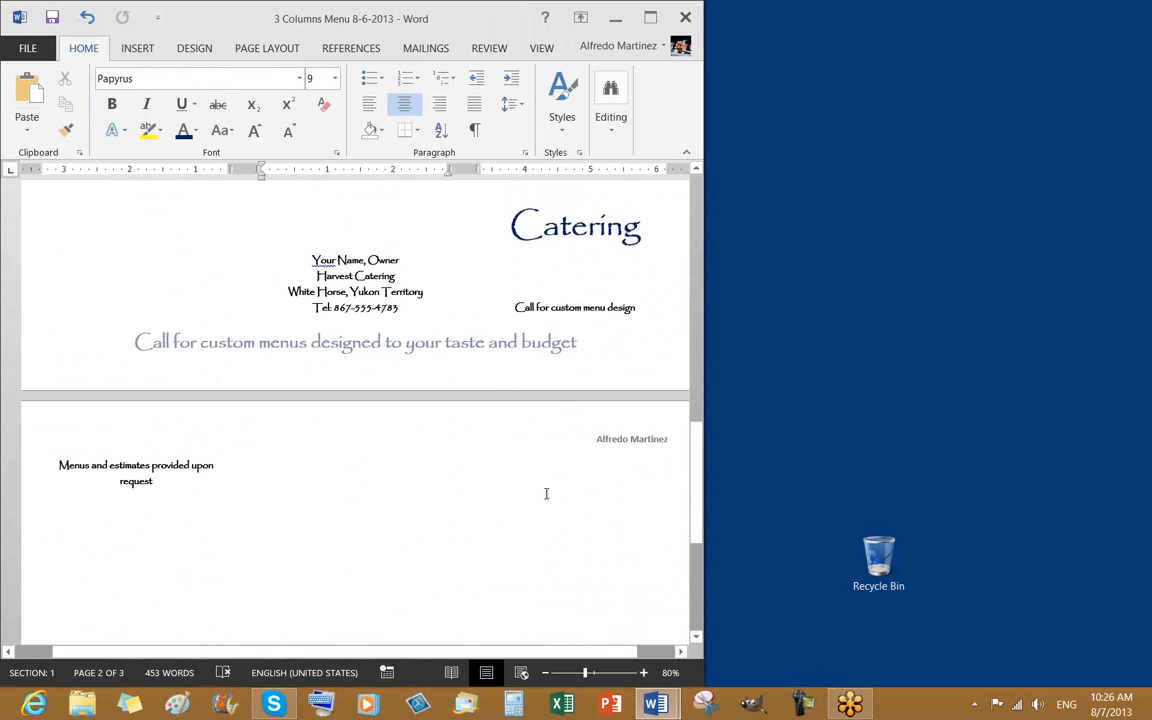
scroll(546, 493, up, 2)
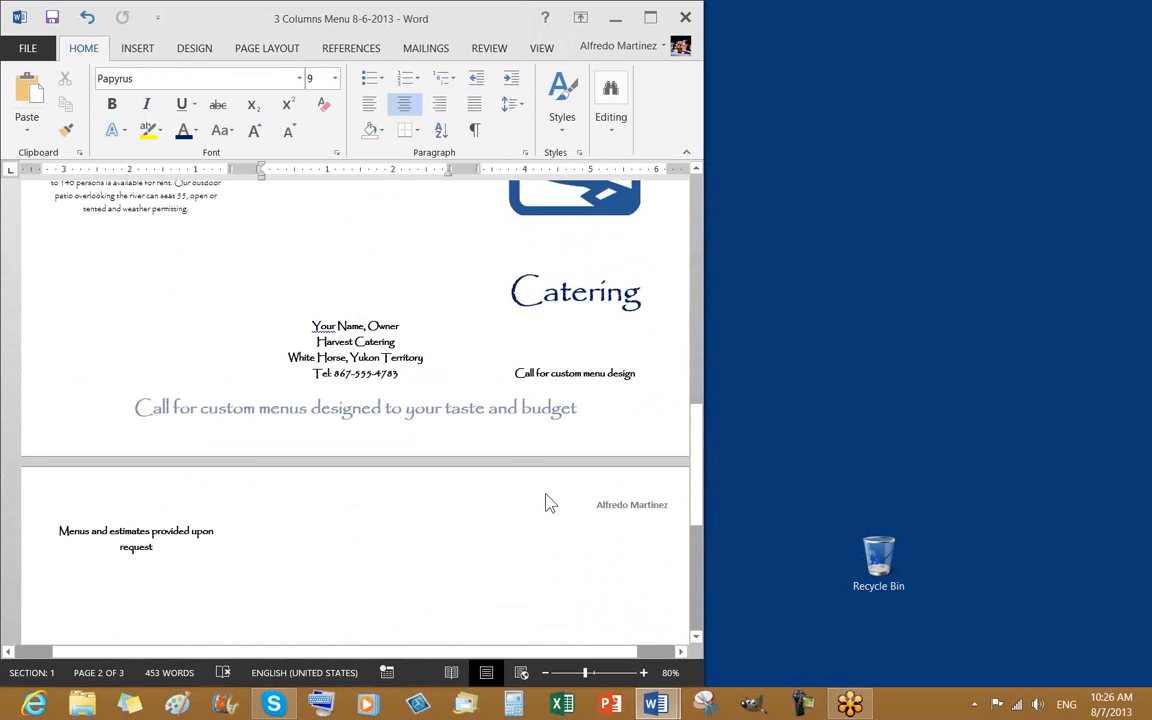
scroll(547, 492, down, 1)
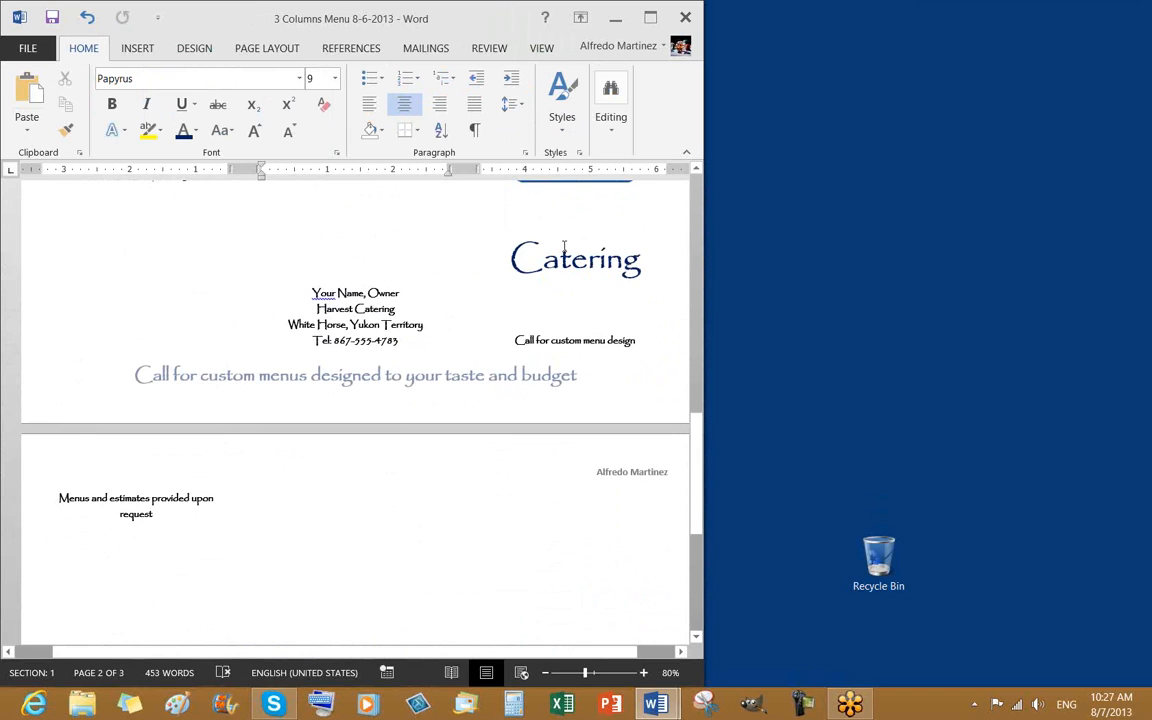
Show formatting marks and delete the empty paragraphs in the right column
click(474, 130)
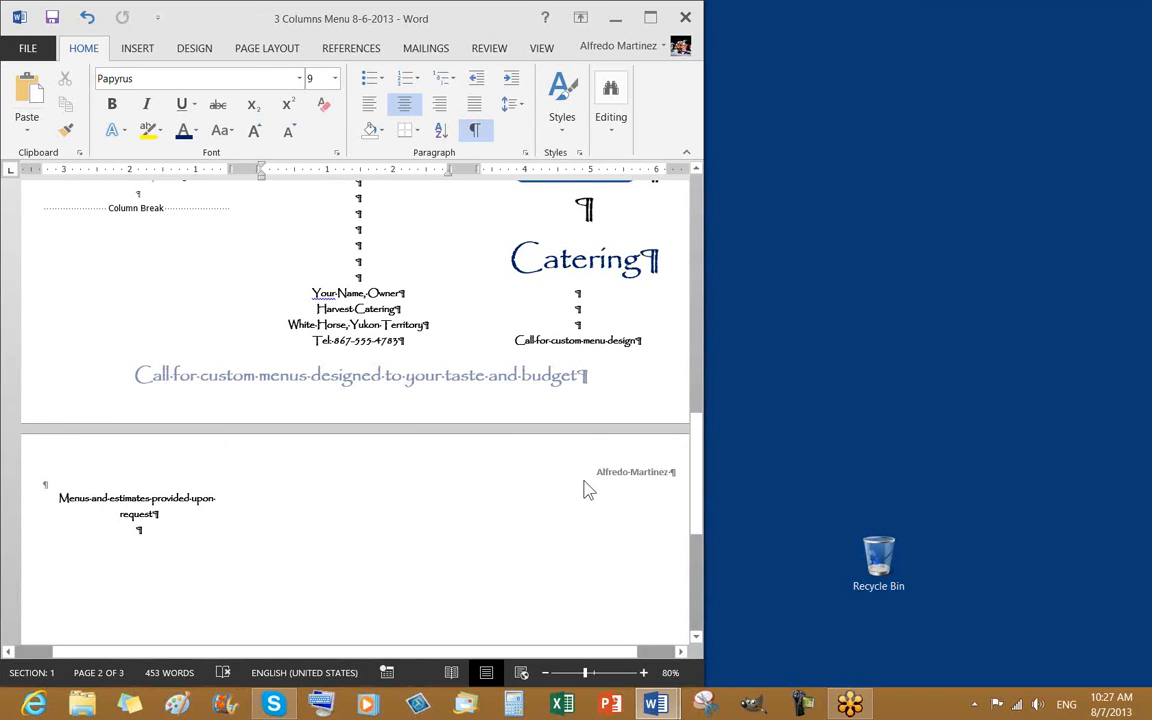
scroll(585, 465, up, 2)
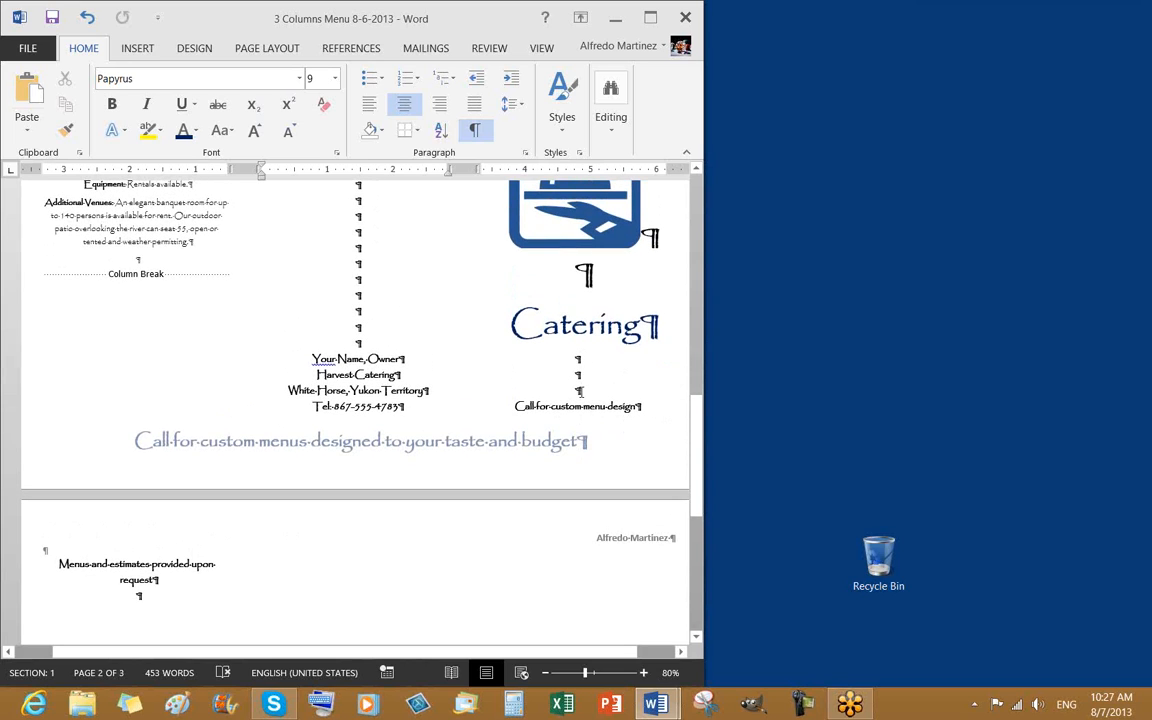
click(579, 391)
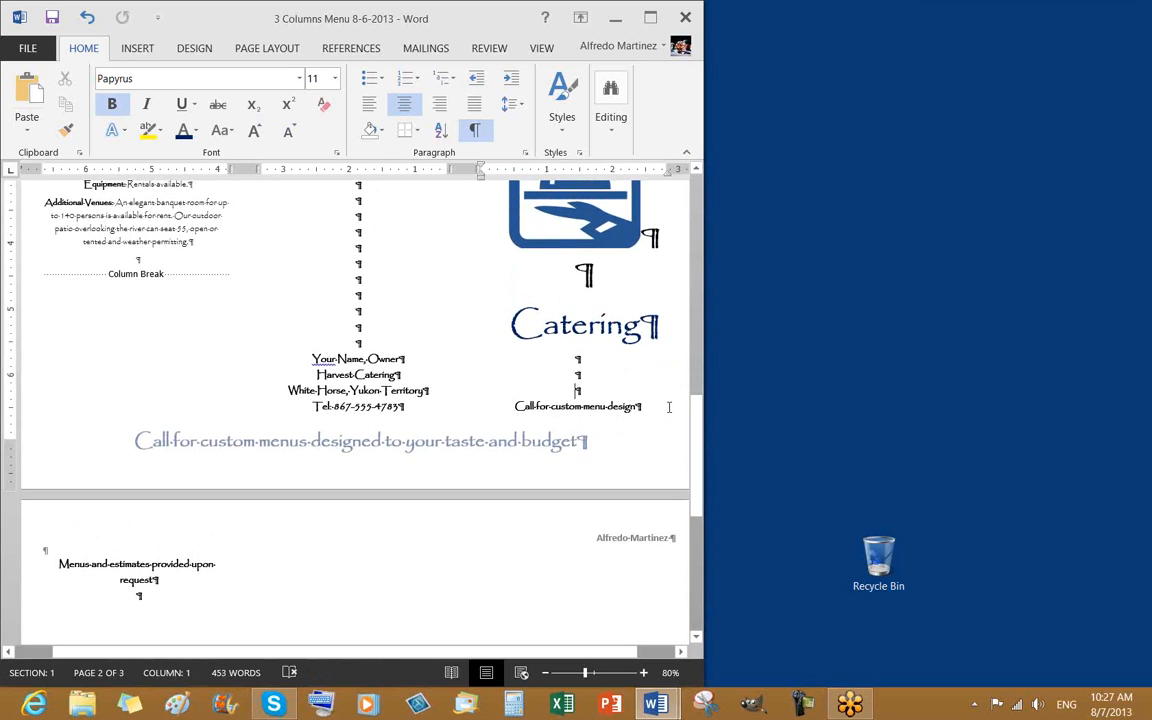
key(BackSpace)
key(BackSpace)
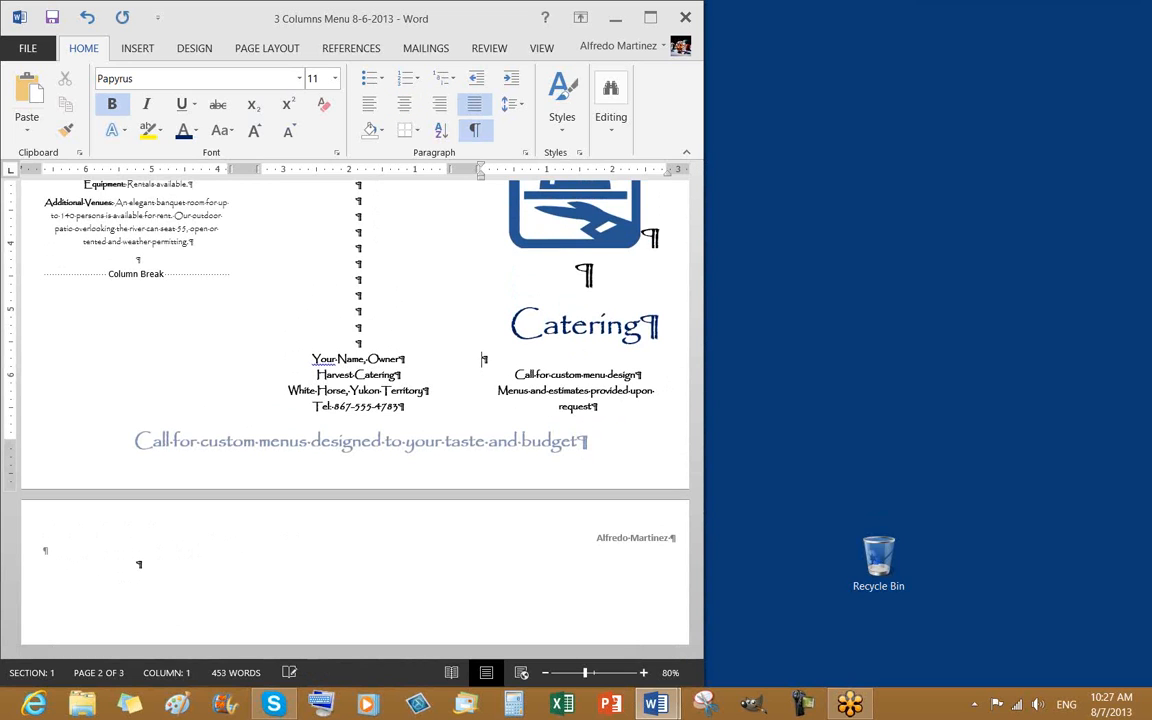
key(BackSpace)
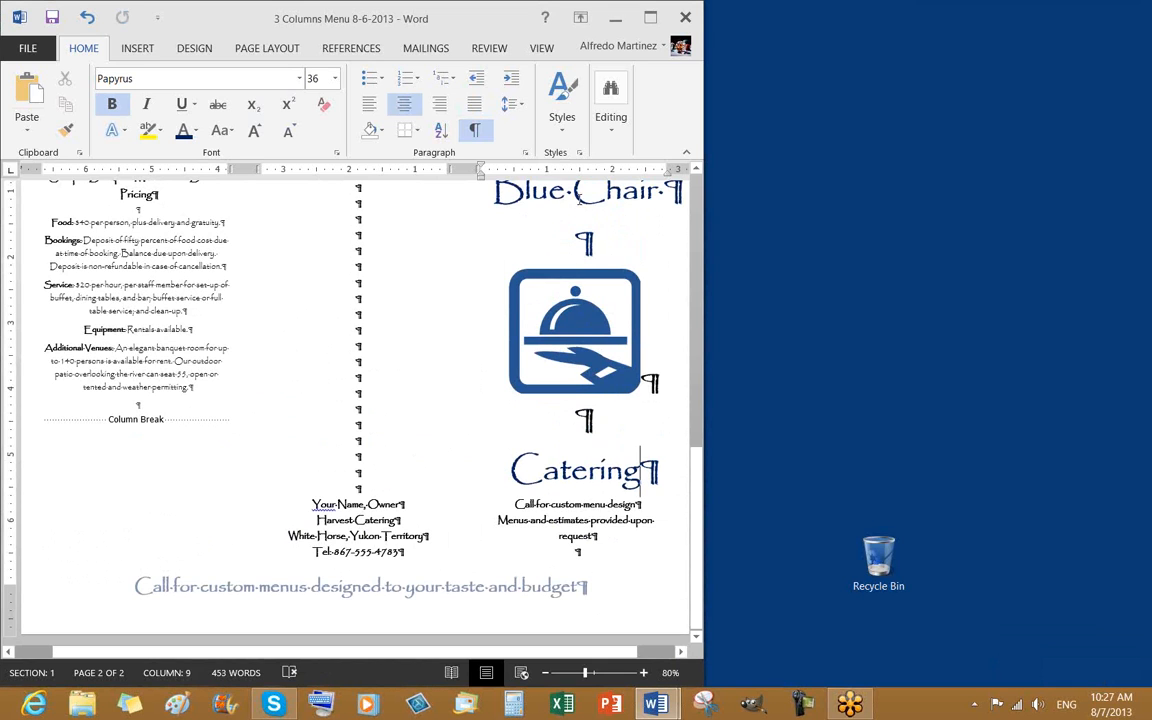
scroll(578, 198, up, 2)
click(348, 268)
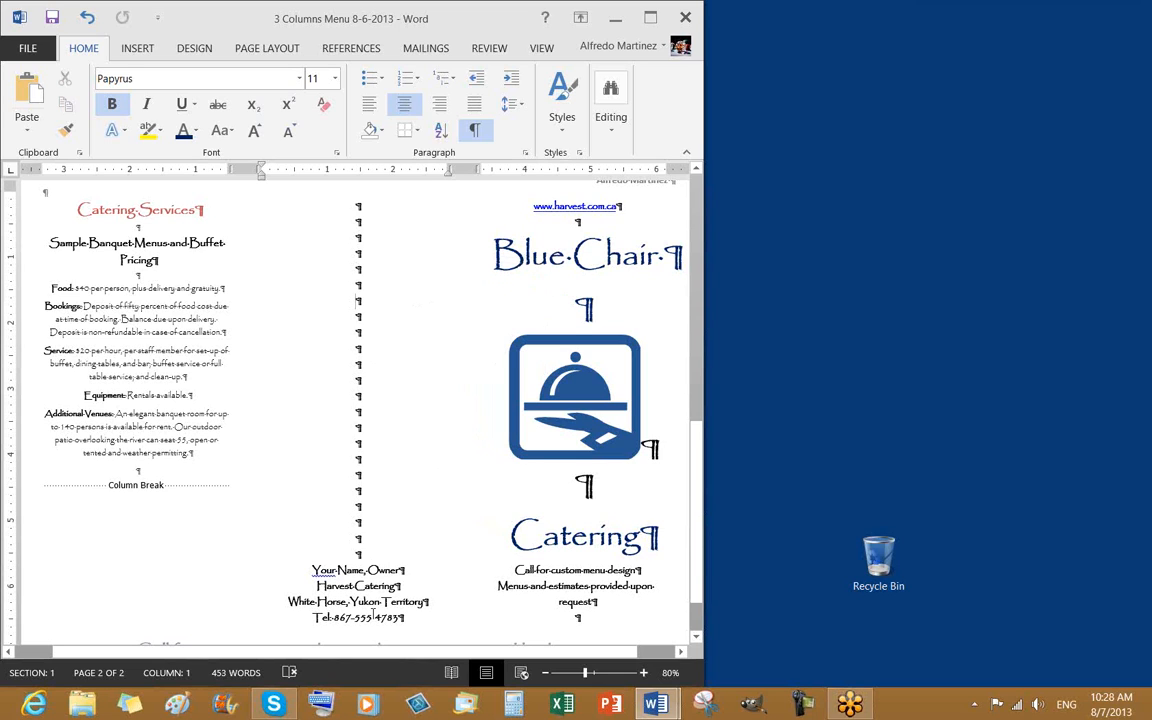
Justify one empty paragraph and delete another in the middle column
scroll(465, 405, up, 1)
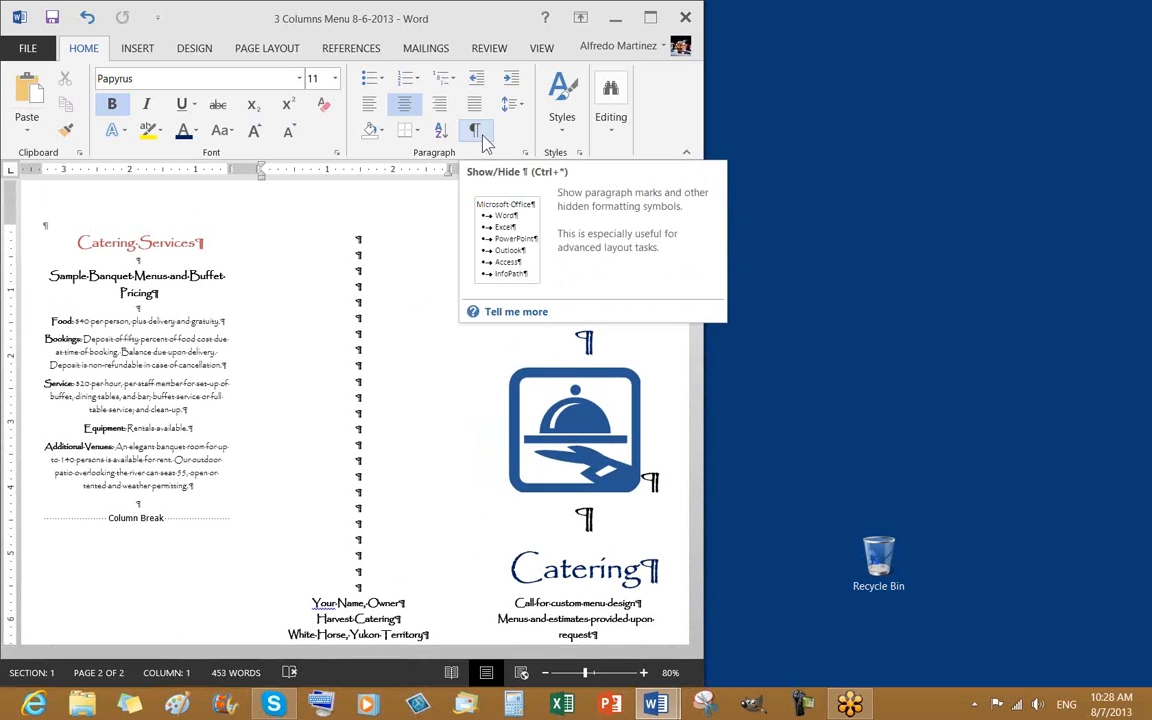
click(354, 334)
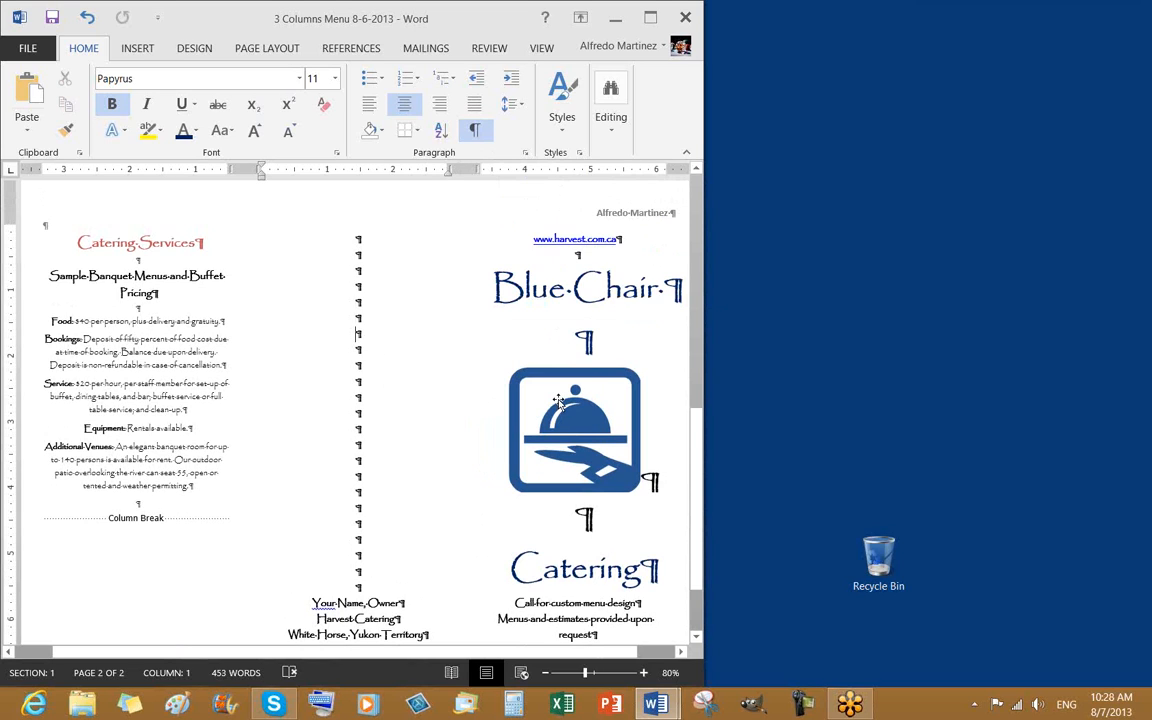
key(ctrl+j)
scroll(560, 400, down, 1)
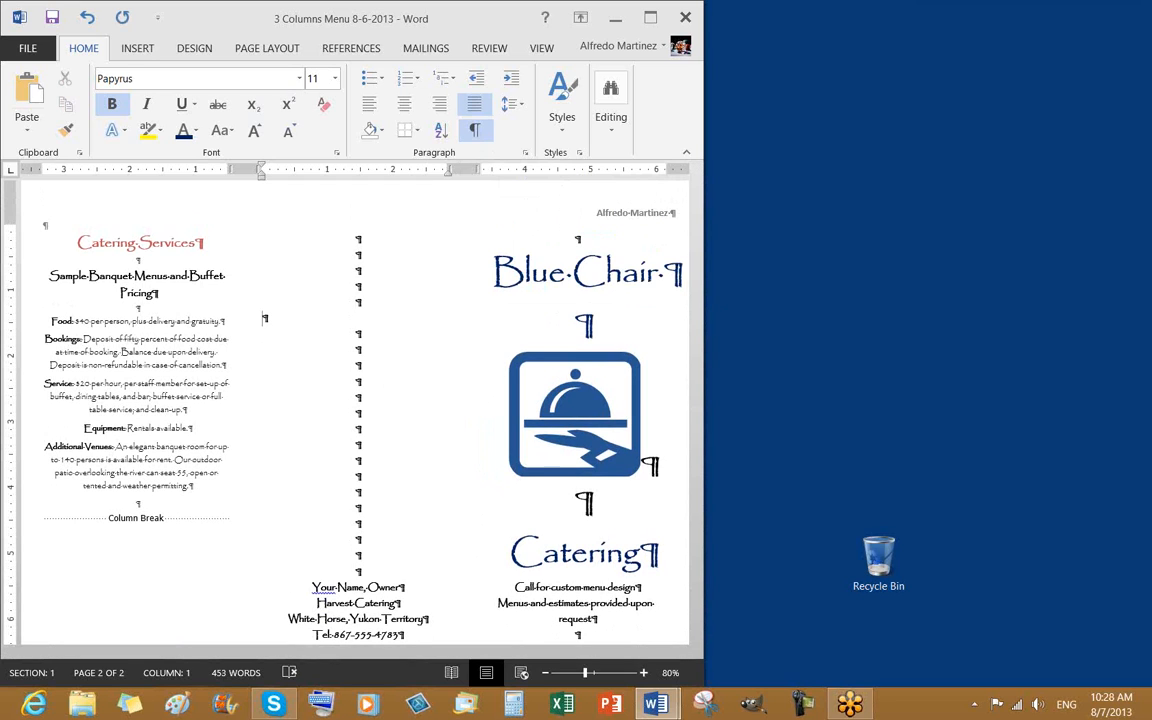
scroll(393, 453, down, 3)
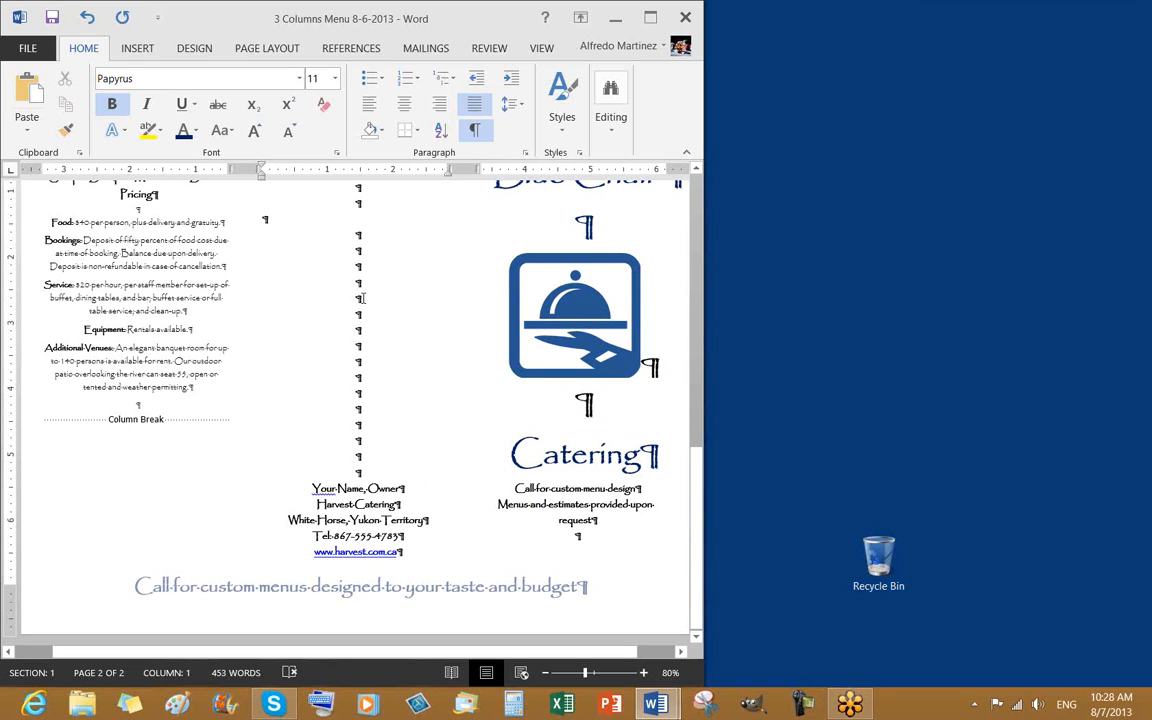
click(326, 298)
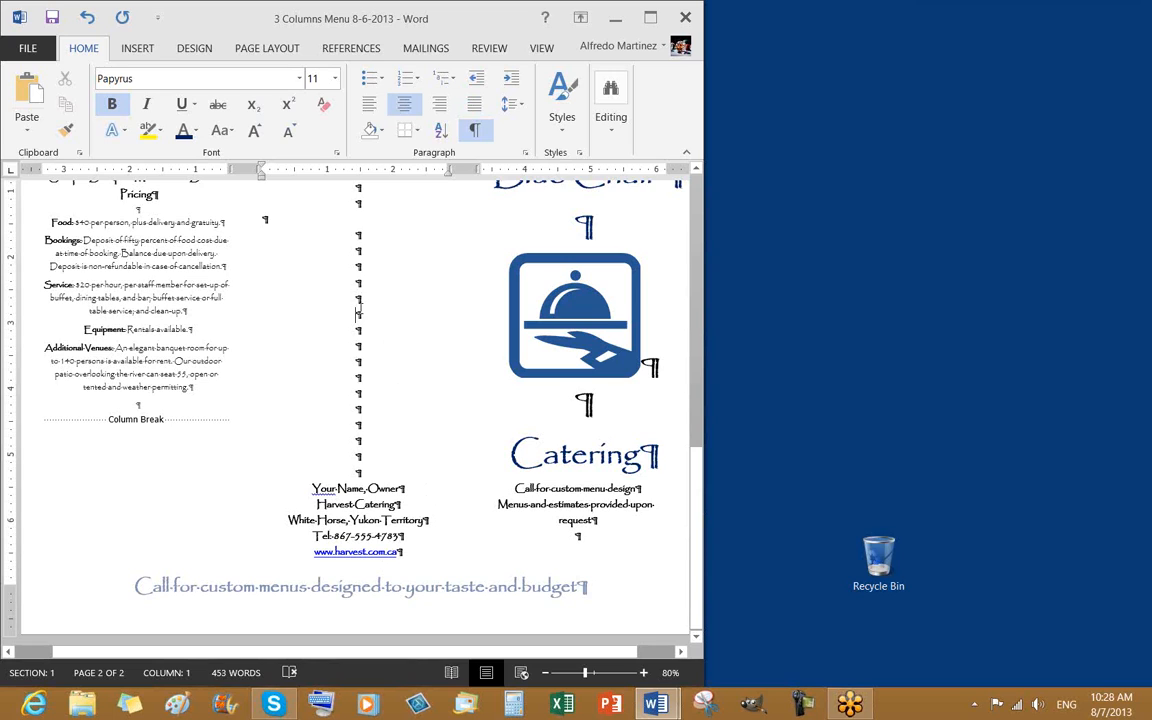
key(BackSpace)
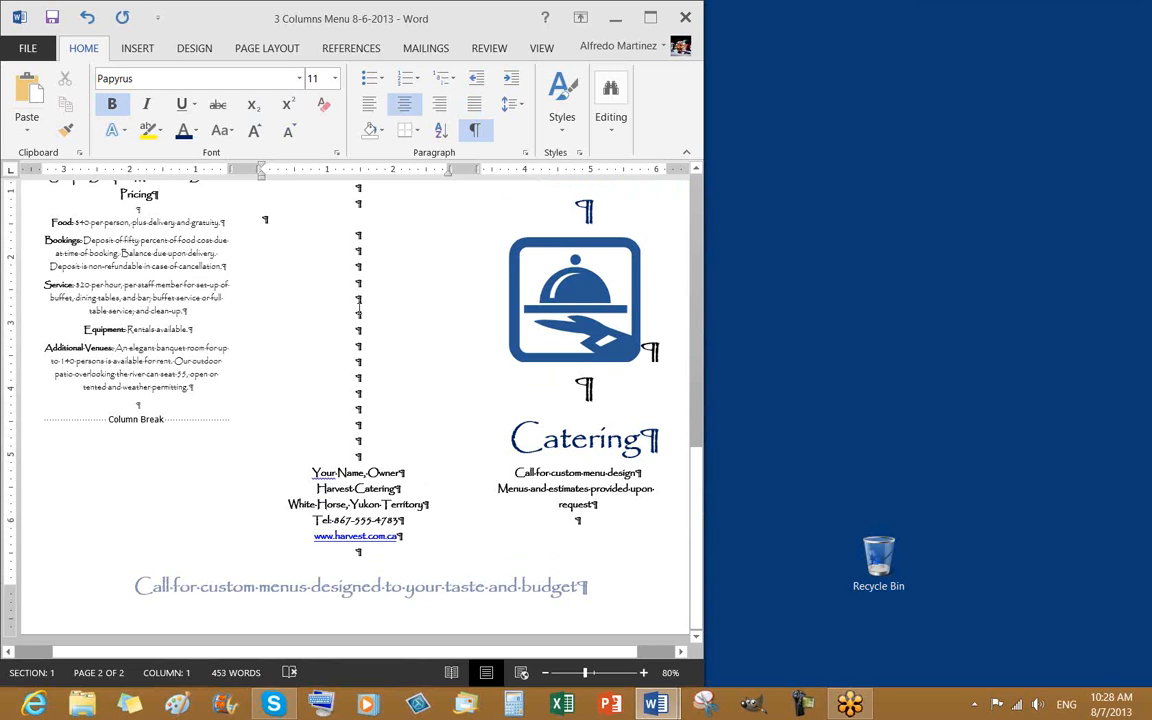
Add a blank line above 'Call for custom menu design' and hide formatting marks
click(513, 472)
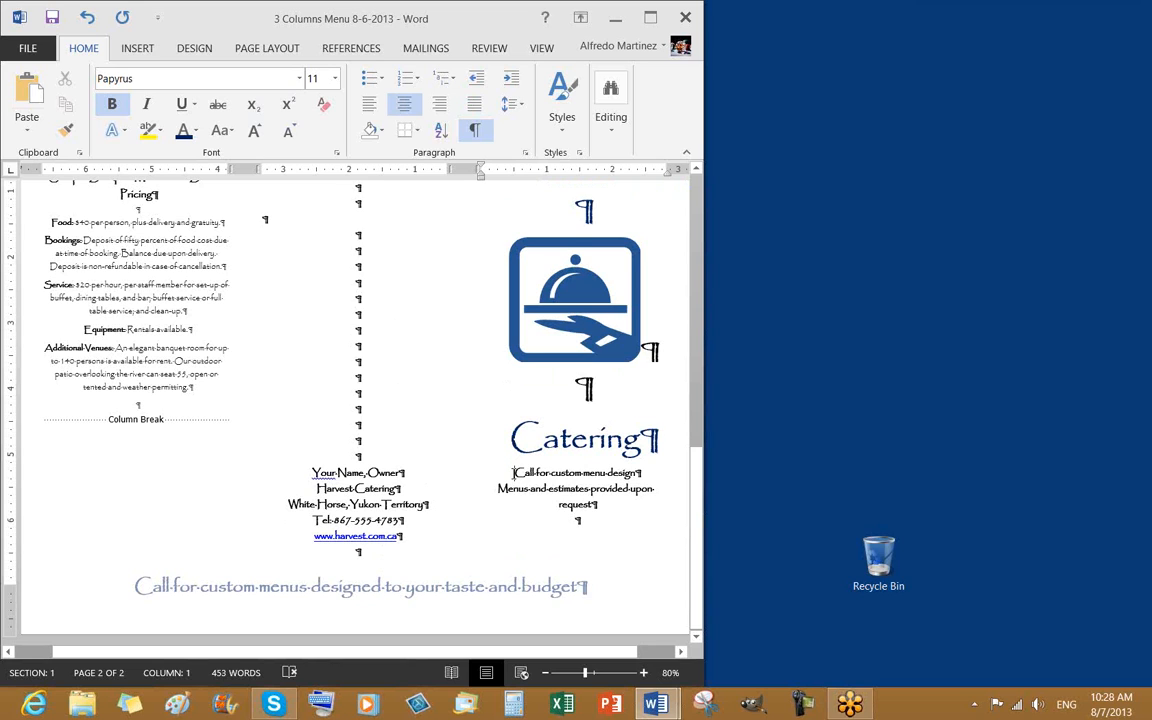
key(Return)
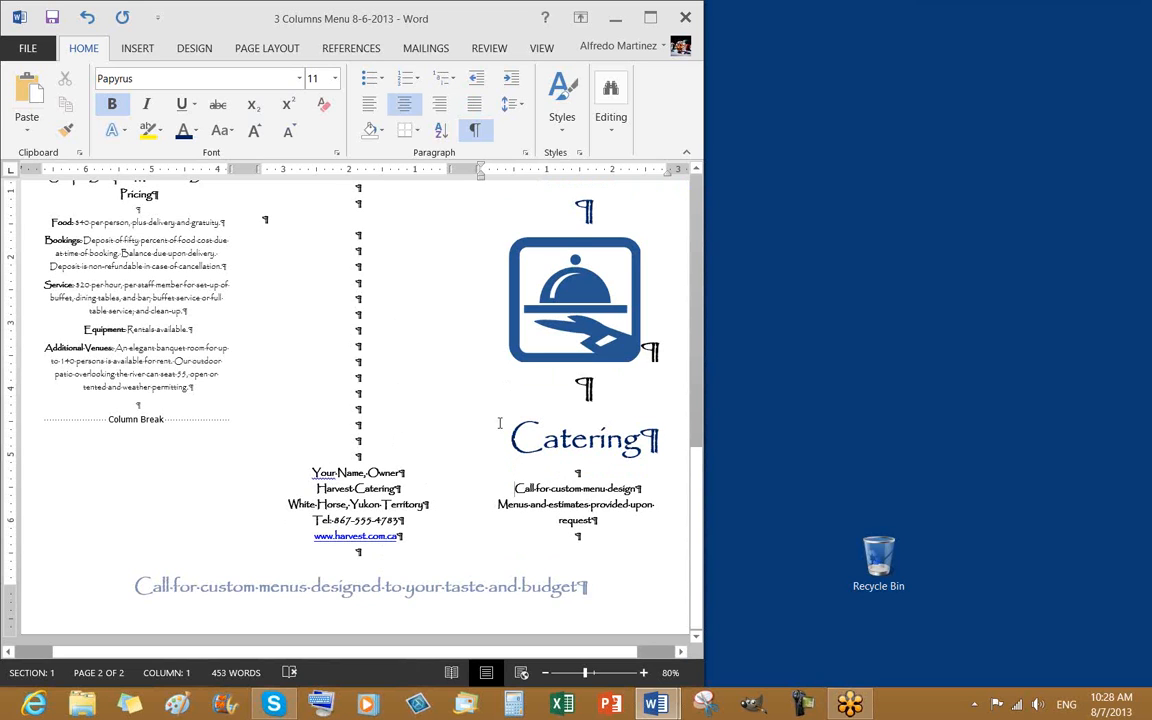
scroll(547, 367, up, 3)
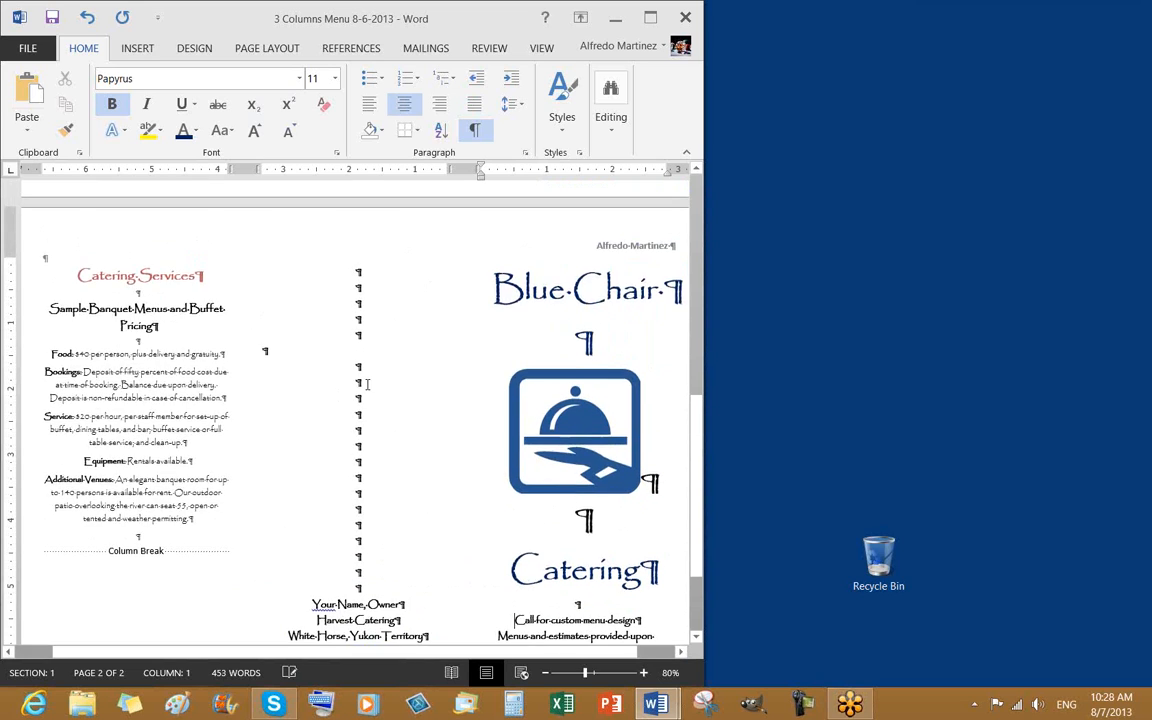
scroll(520, 503, down, 3)
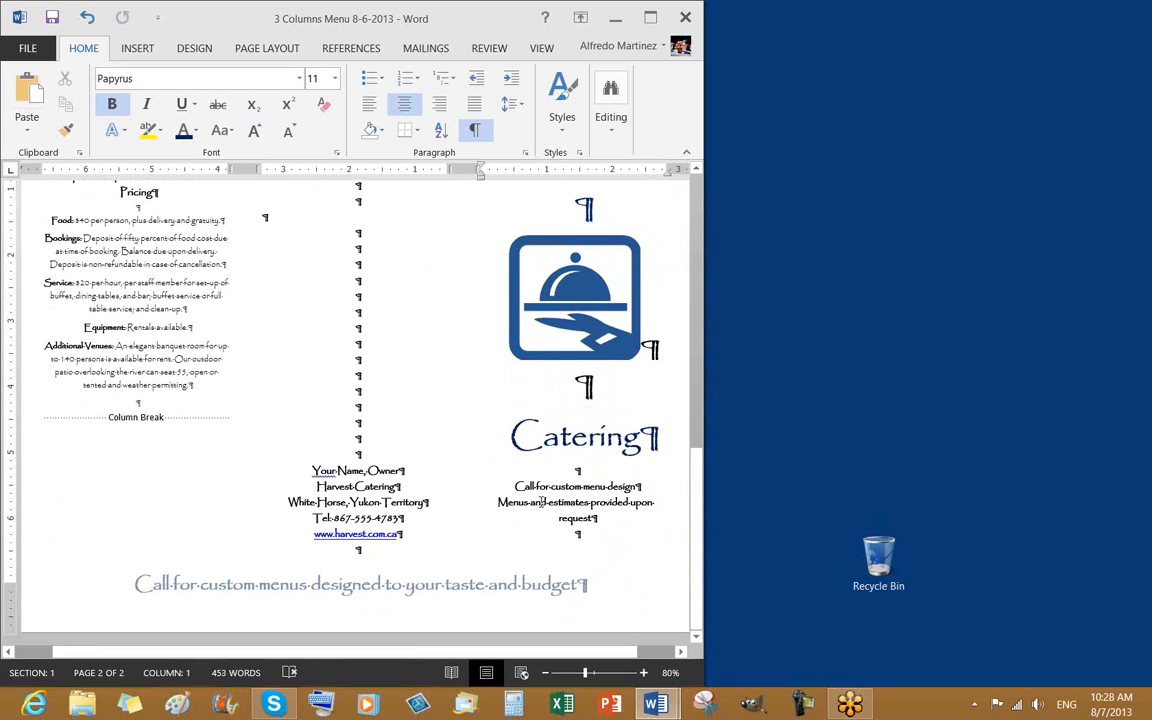
click(474, 133)
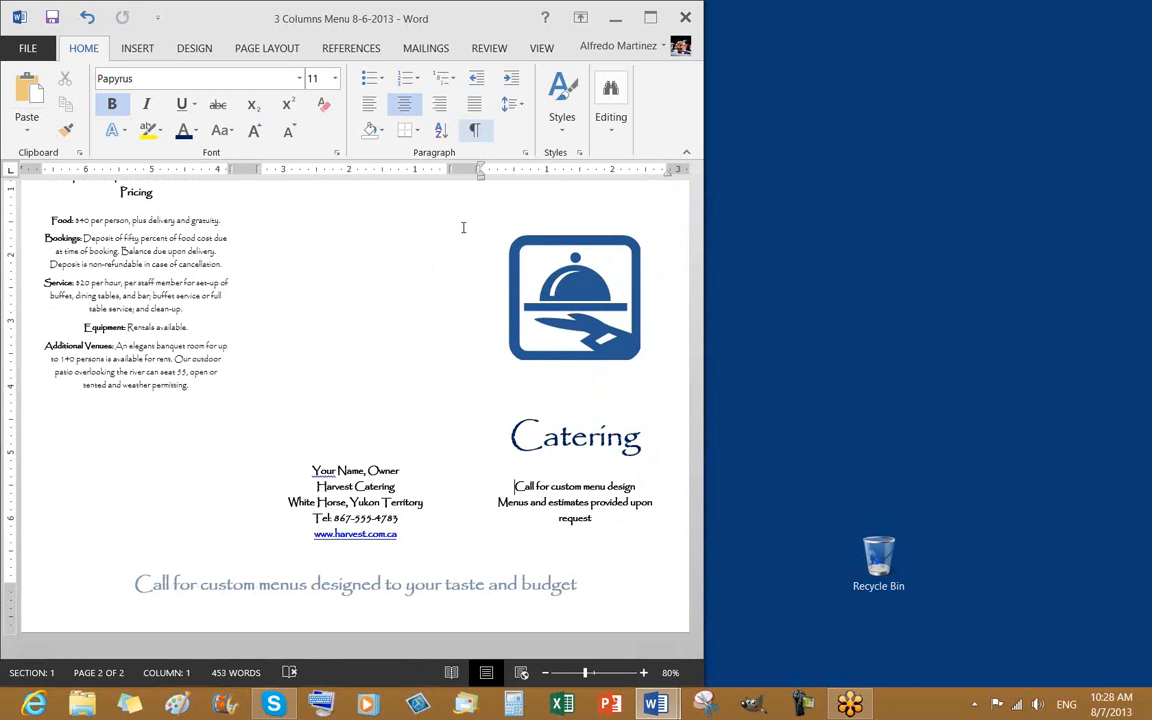
scroll(574, 497, up, 8)
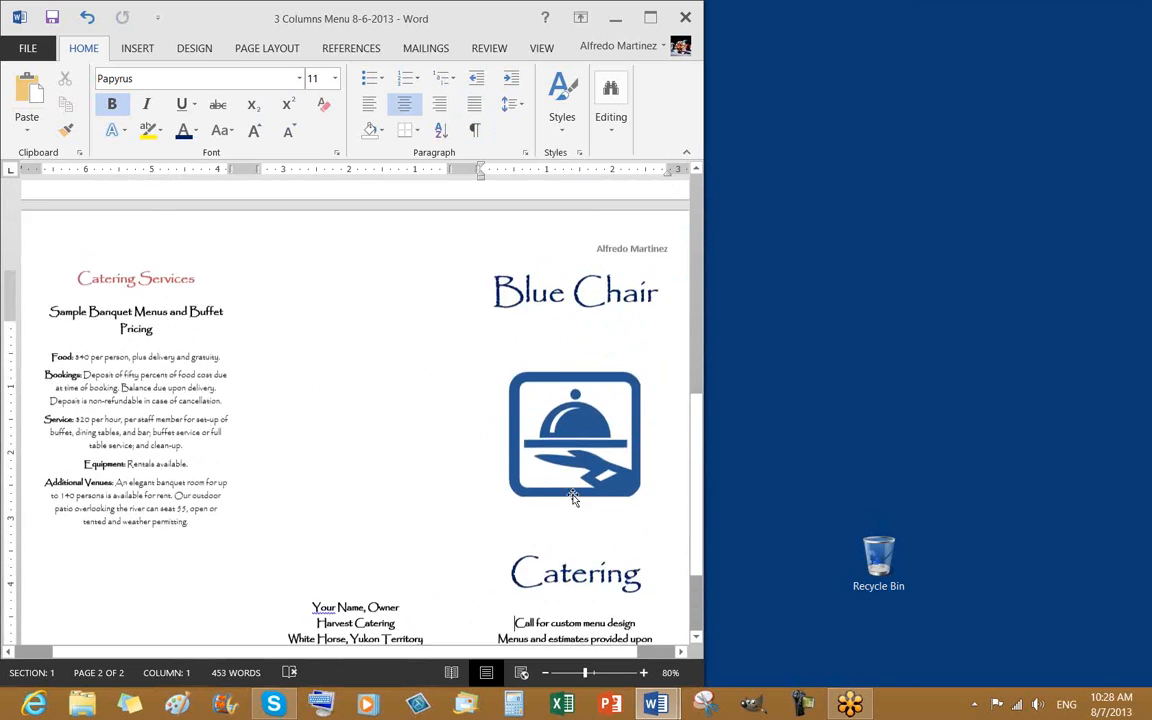
scroll(577, 503, up, 6)
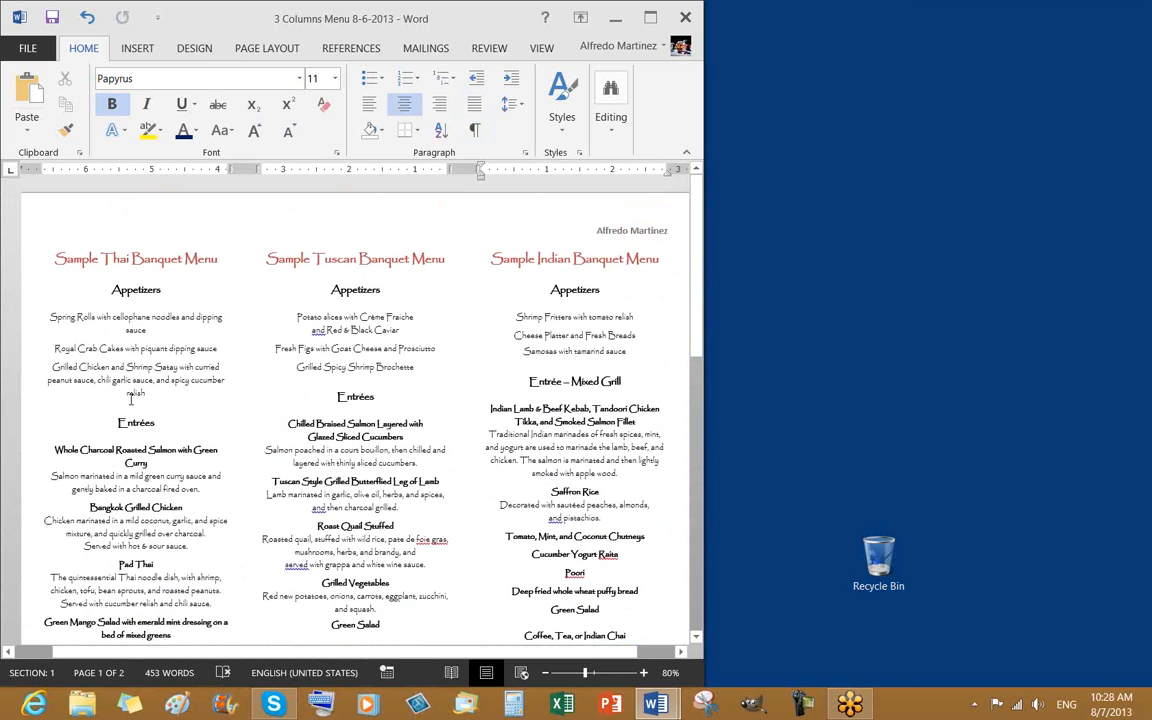
click(239, 404)
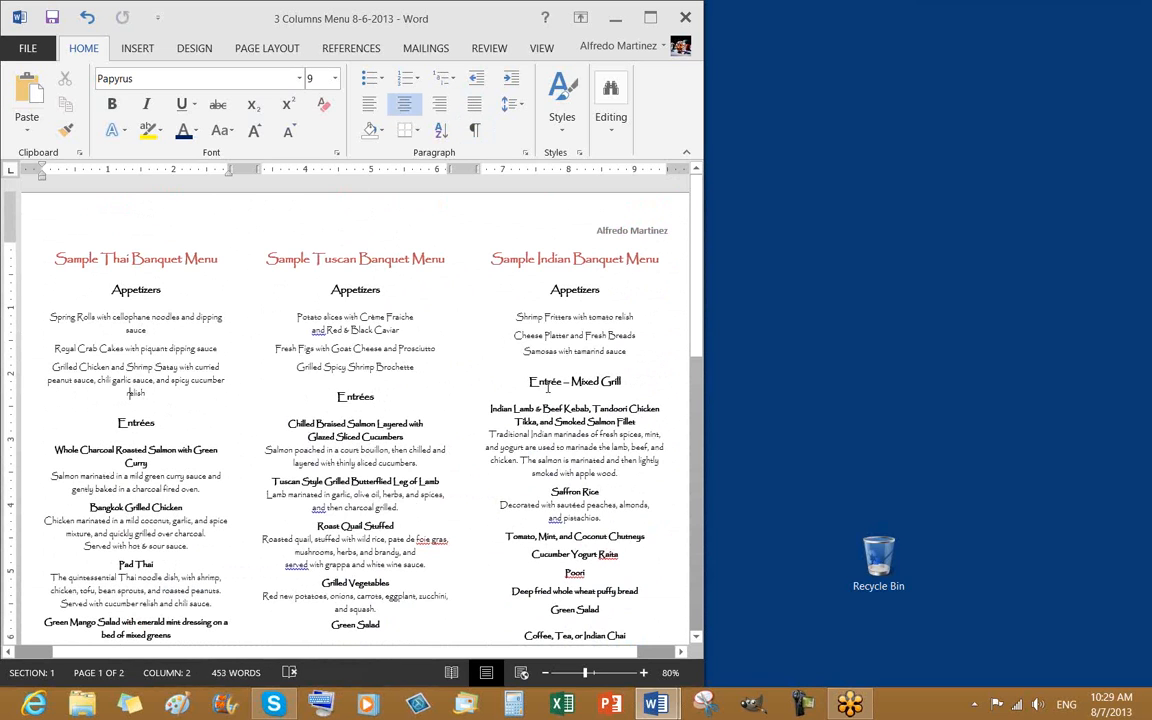
scroll(553, 377, down, 3)
scroll(553, 377, down, 3)
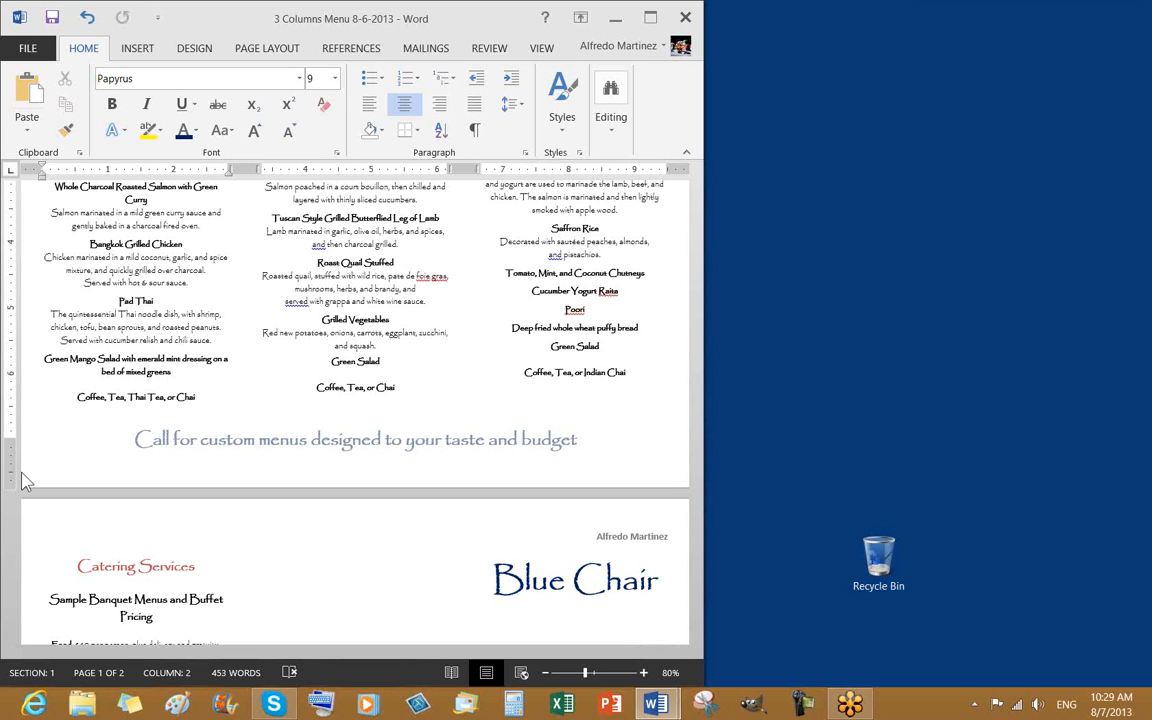
click(1143, 230)
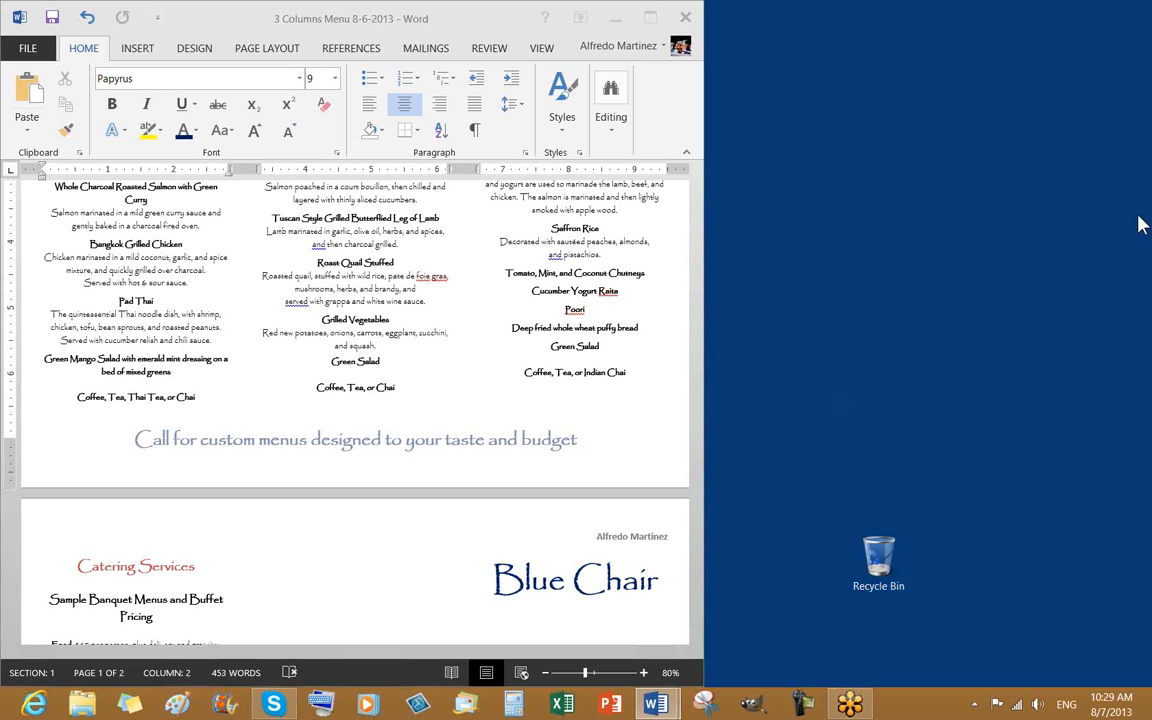
click(376, 357)
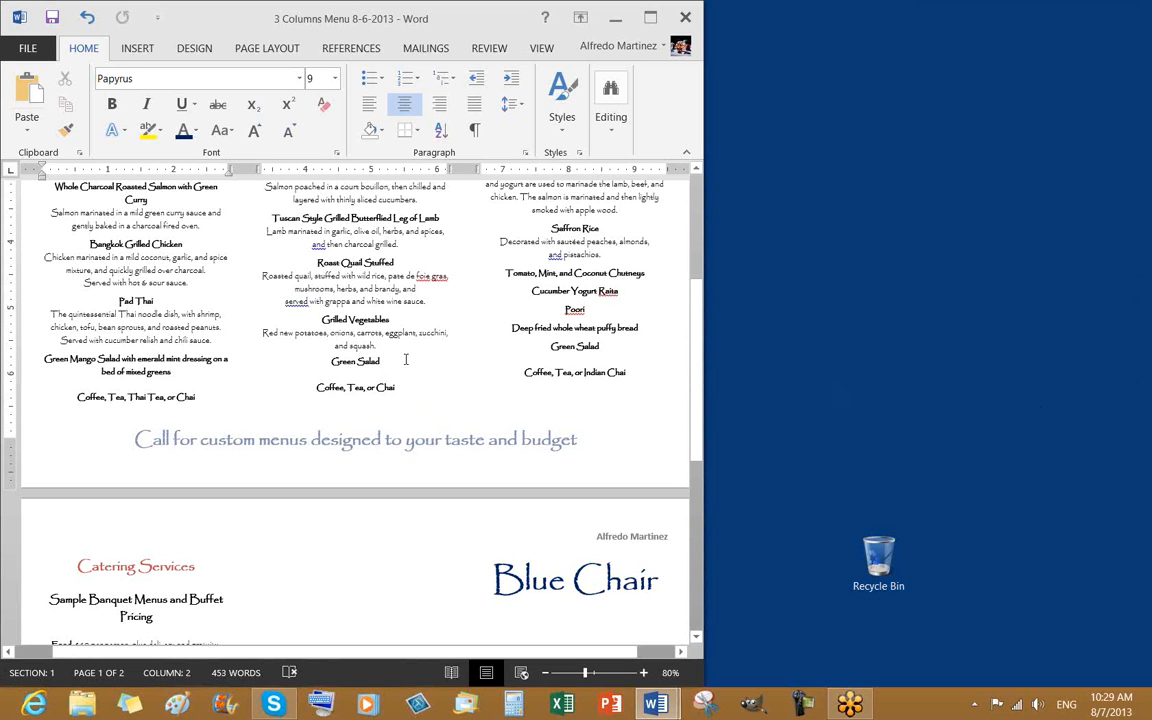
scroll(405, 359, down, 5)
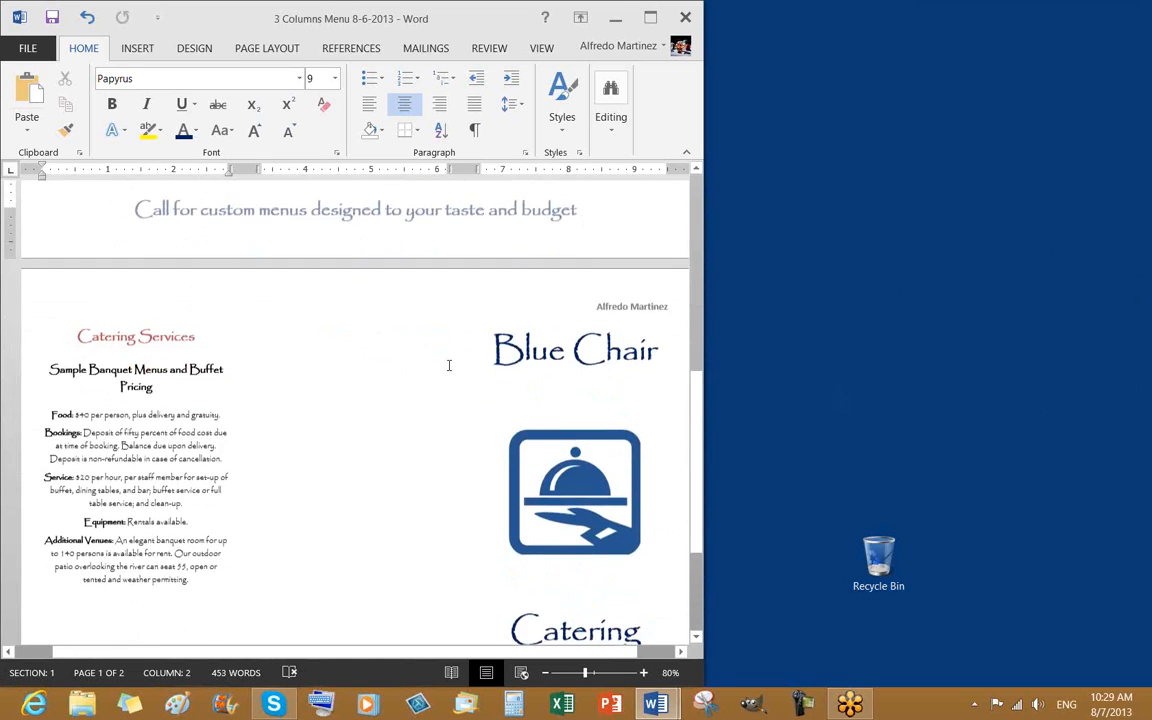
scroll(447, 362, up, 5)
scroll(440, 365, down, 2)
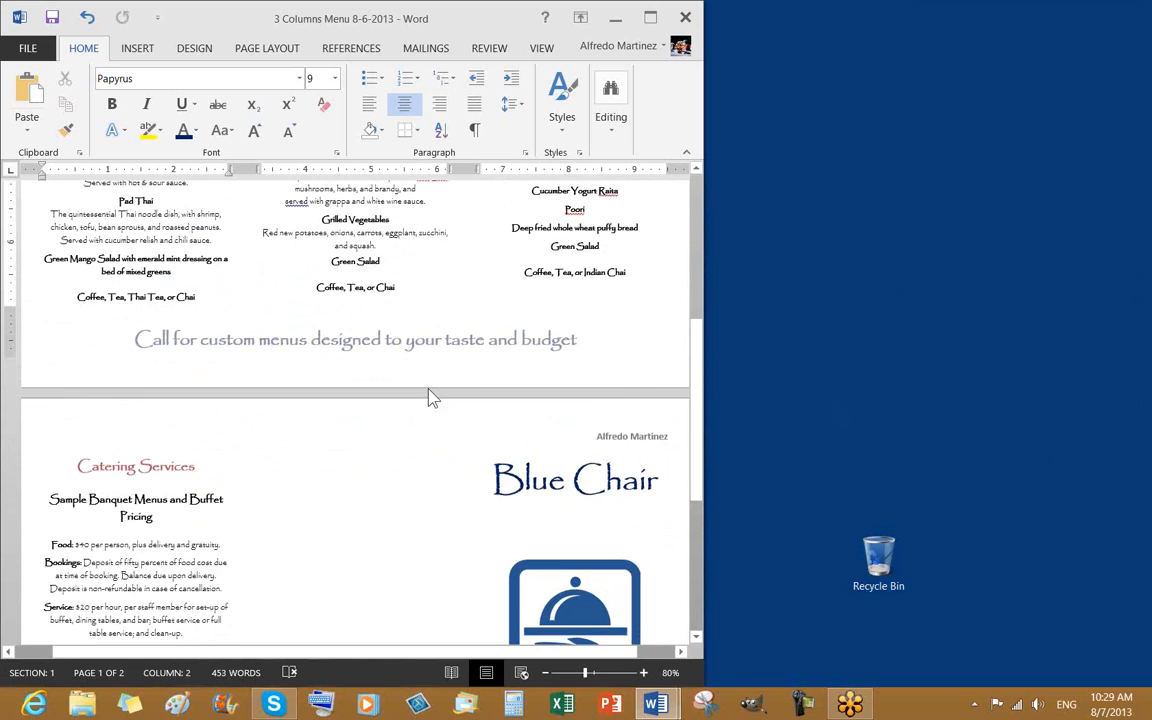
scroll(428, 390, down, 1)
double_click(320, 317)
scroll(480, 334, up, 3)
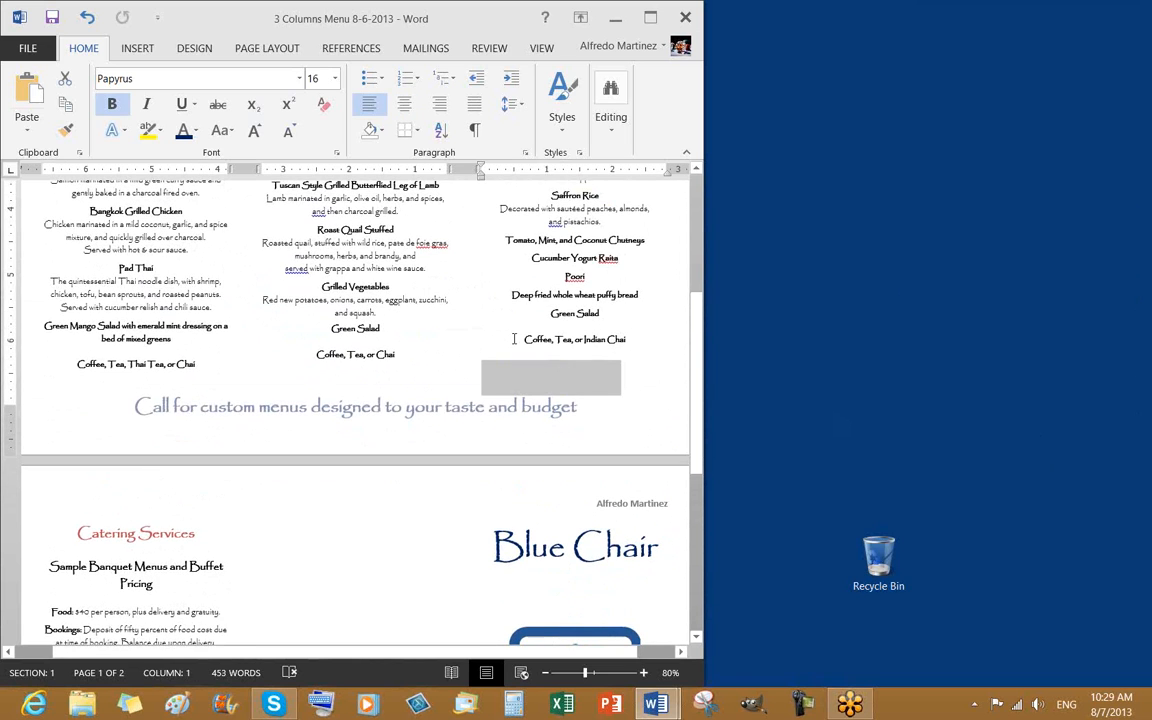
click(395, 275)
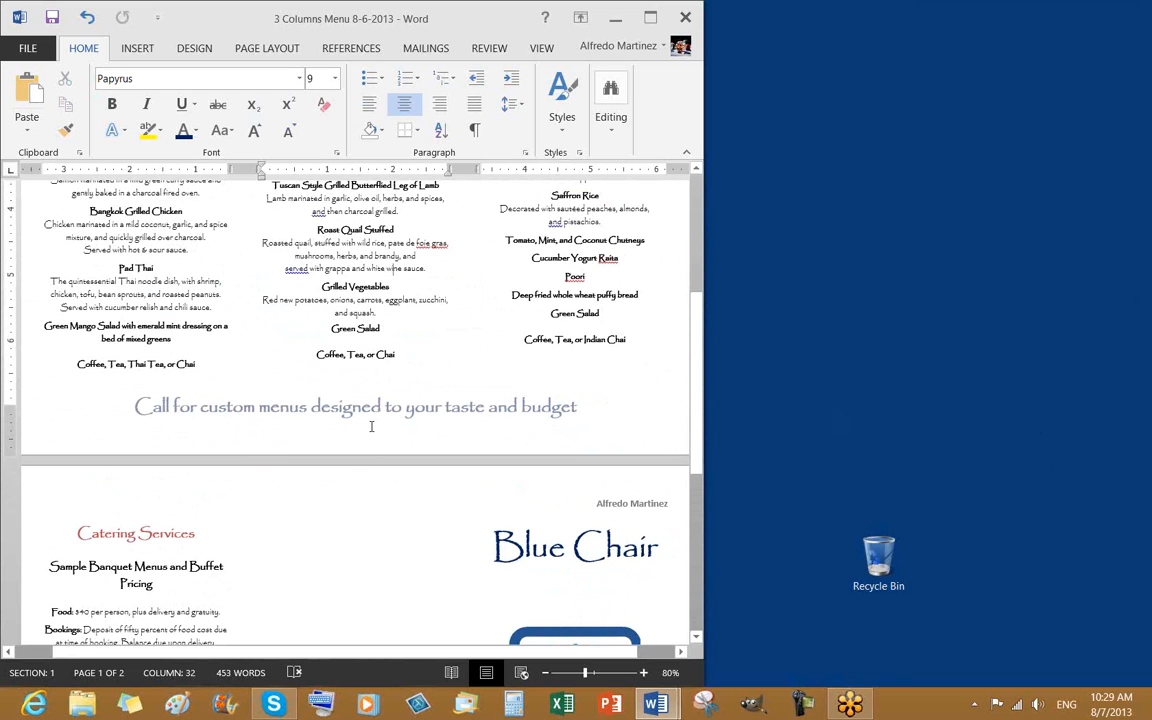
scroll(380, 400, up, 6)
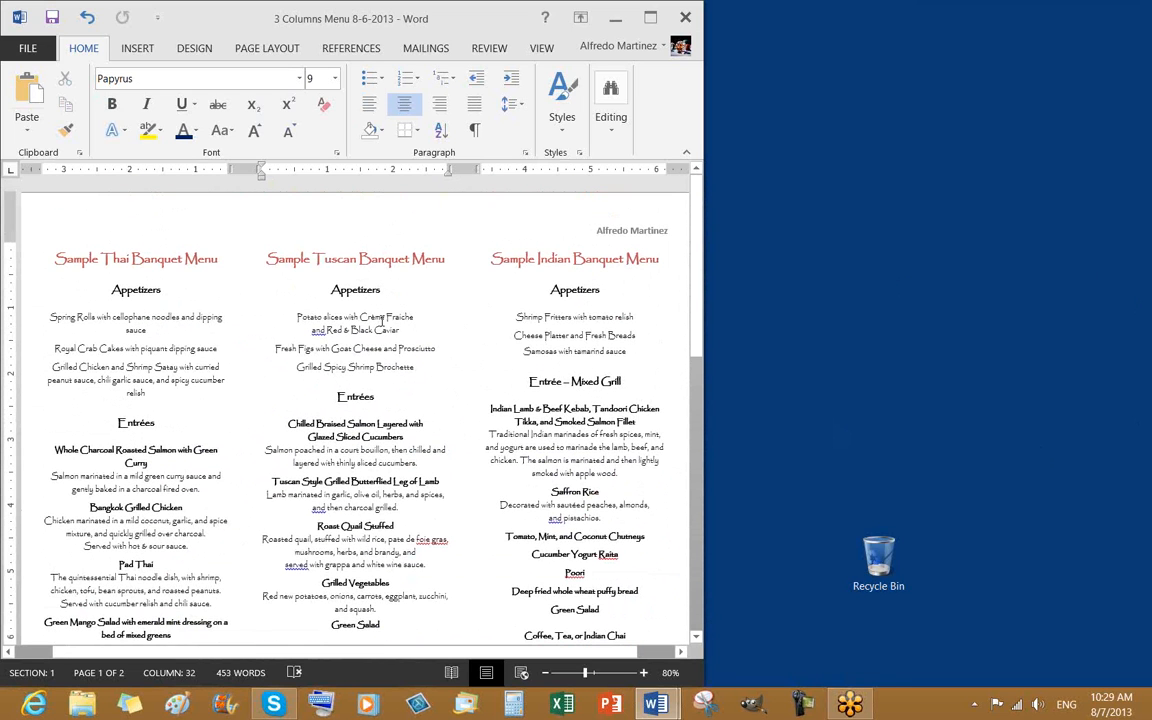
scroll(381, 320, down, 20)
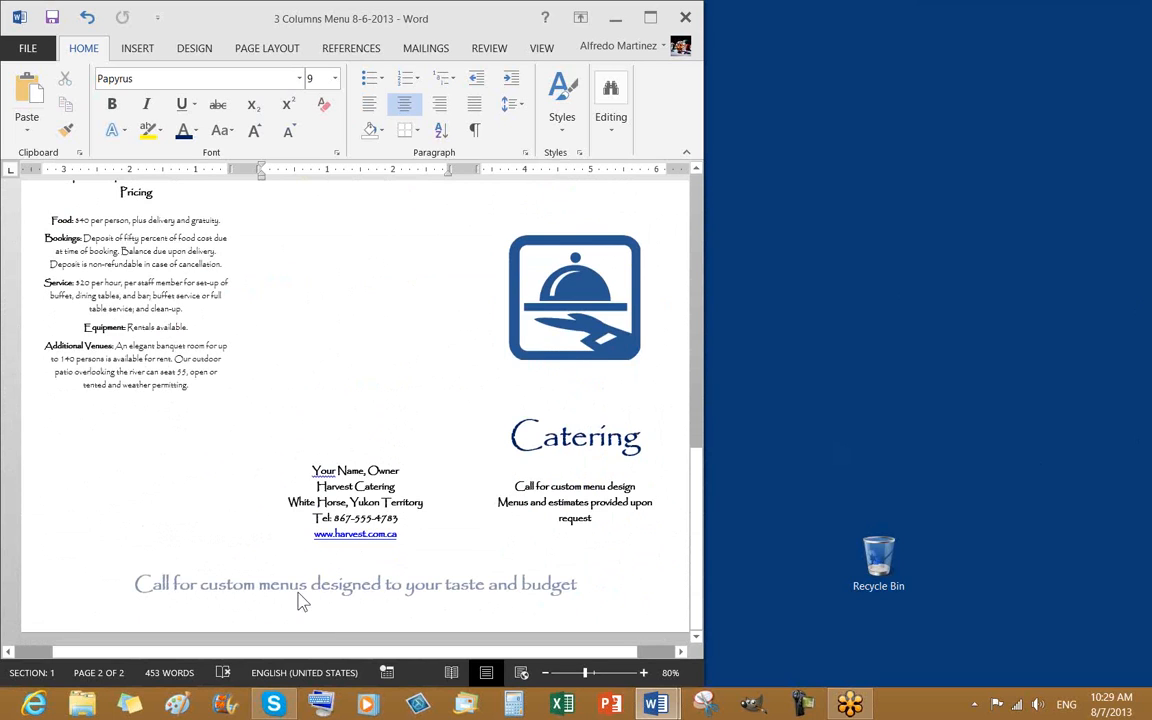
Turn on Different First Page for the header and footer, then close header and footer editing
double_click(306, 626)
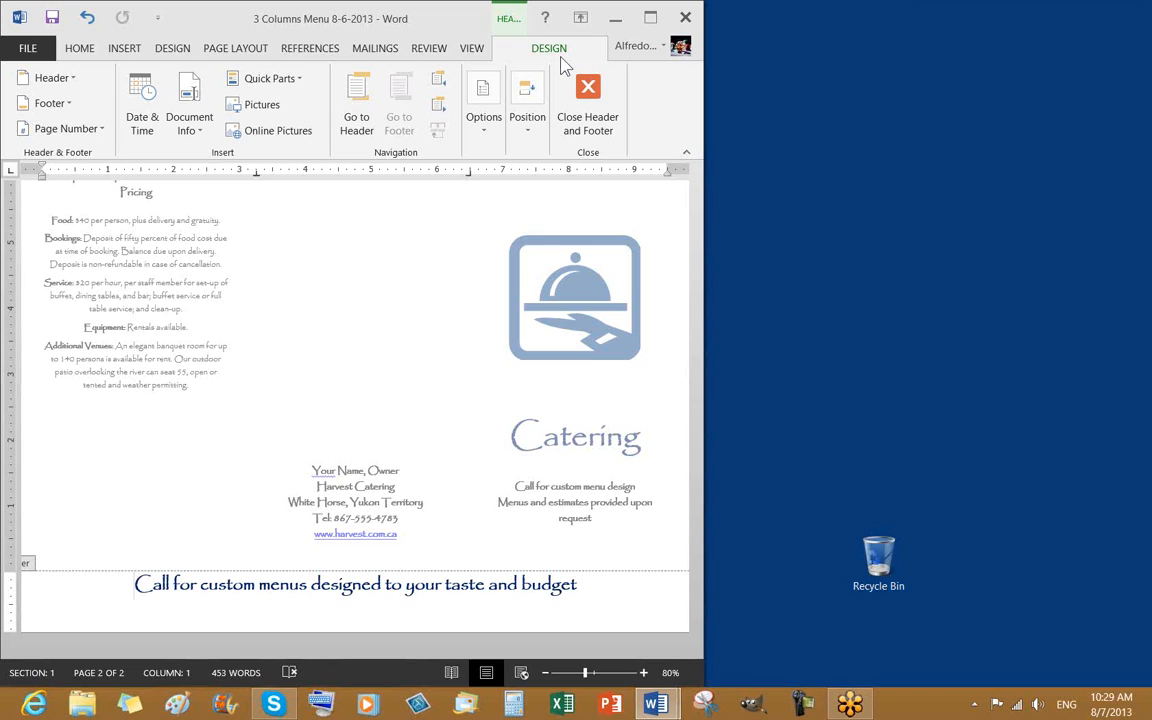
click(486, 132)
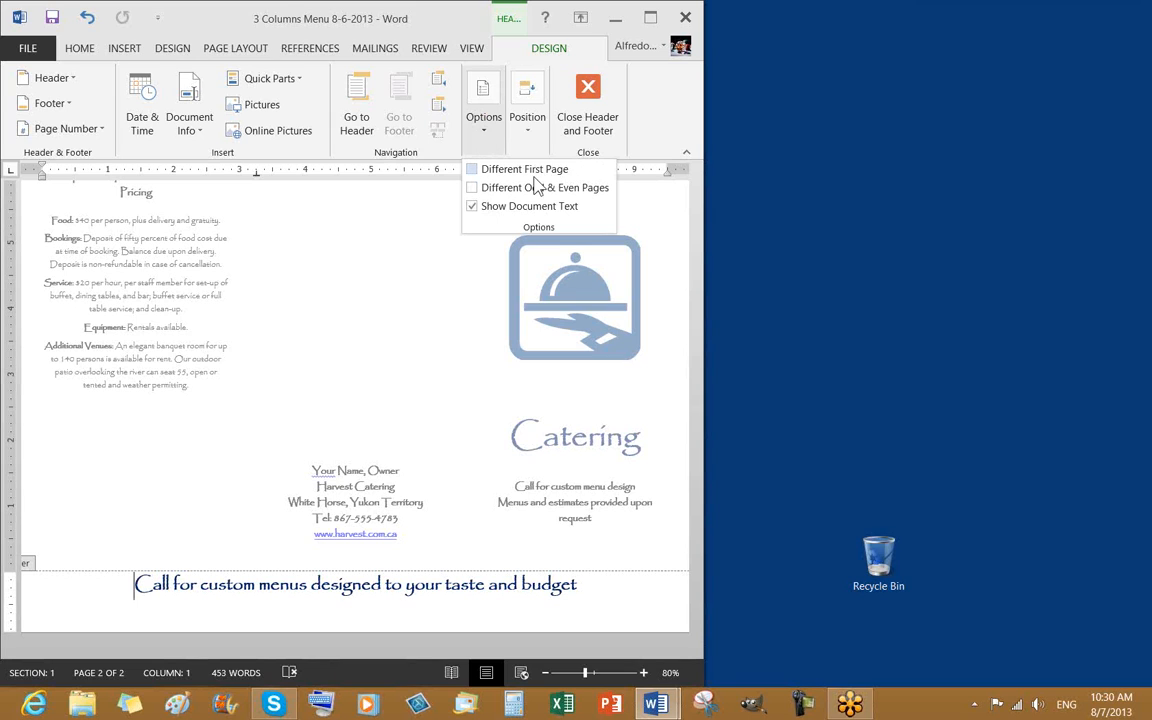
click(474, 172)
click(588, 117)
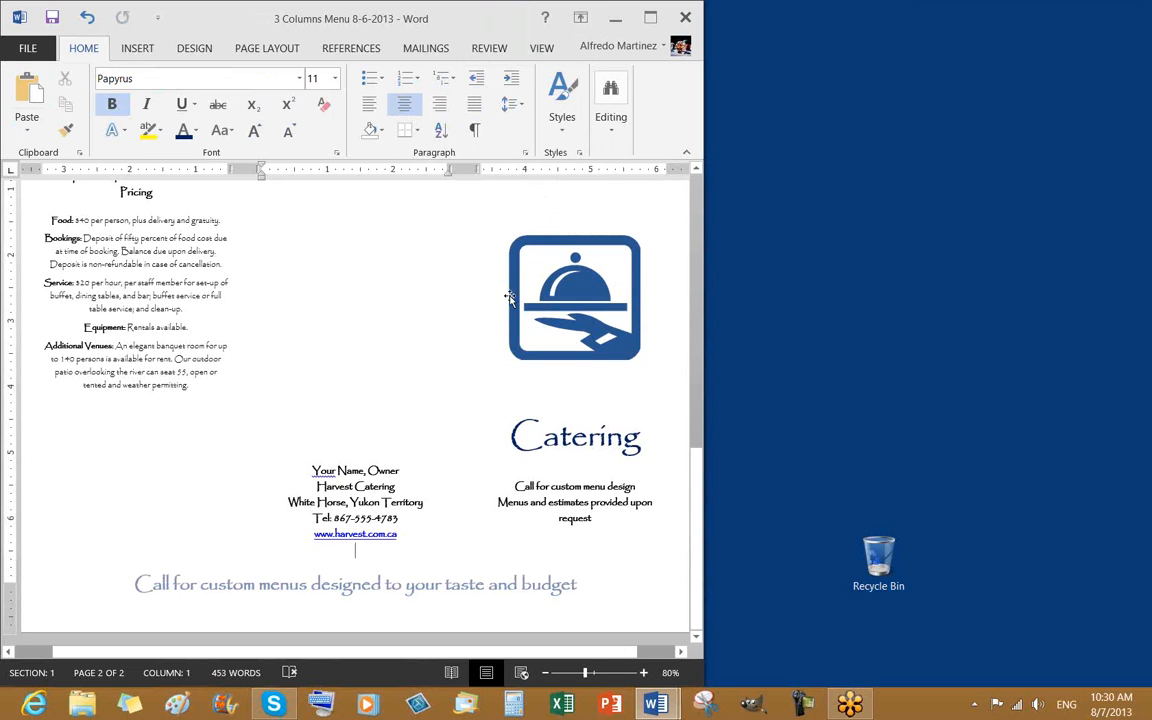
scroll(510, 330, up, 10)
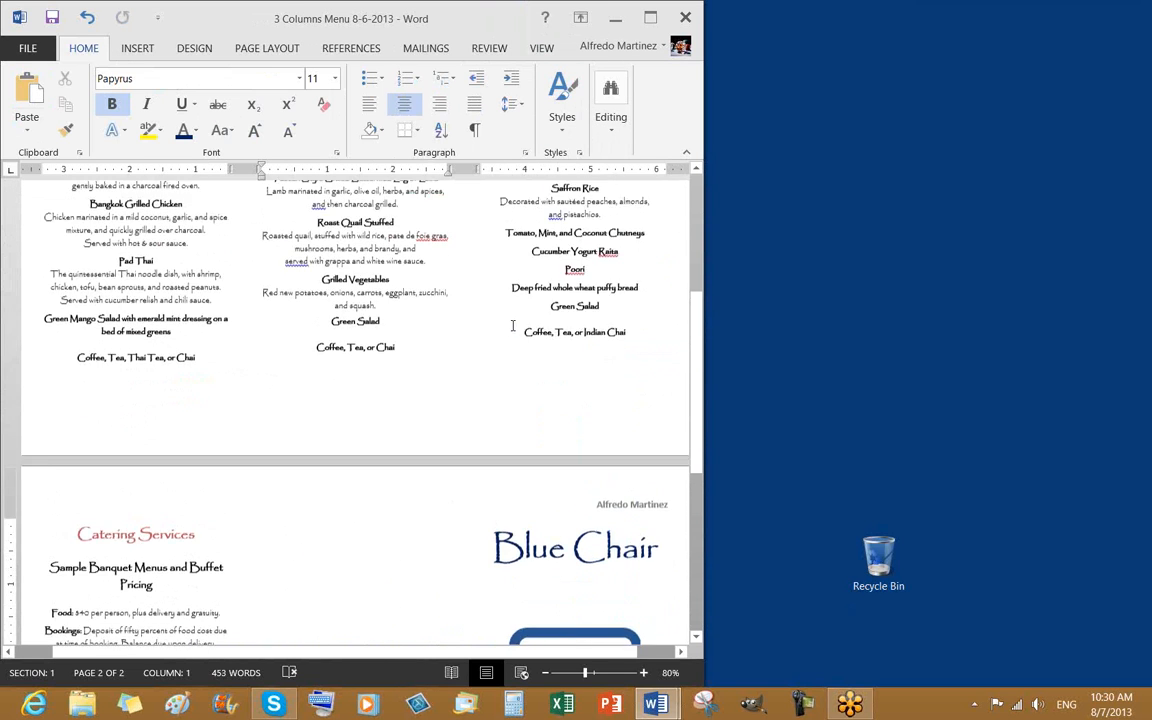
scroll(514, 322, up, 3)
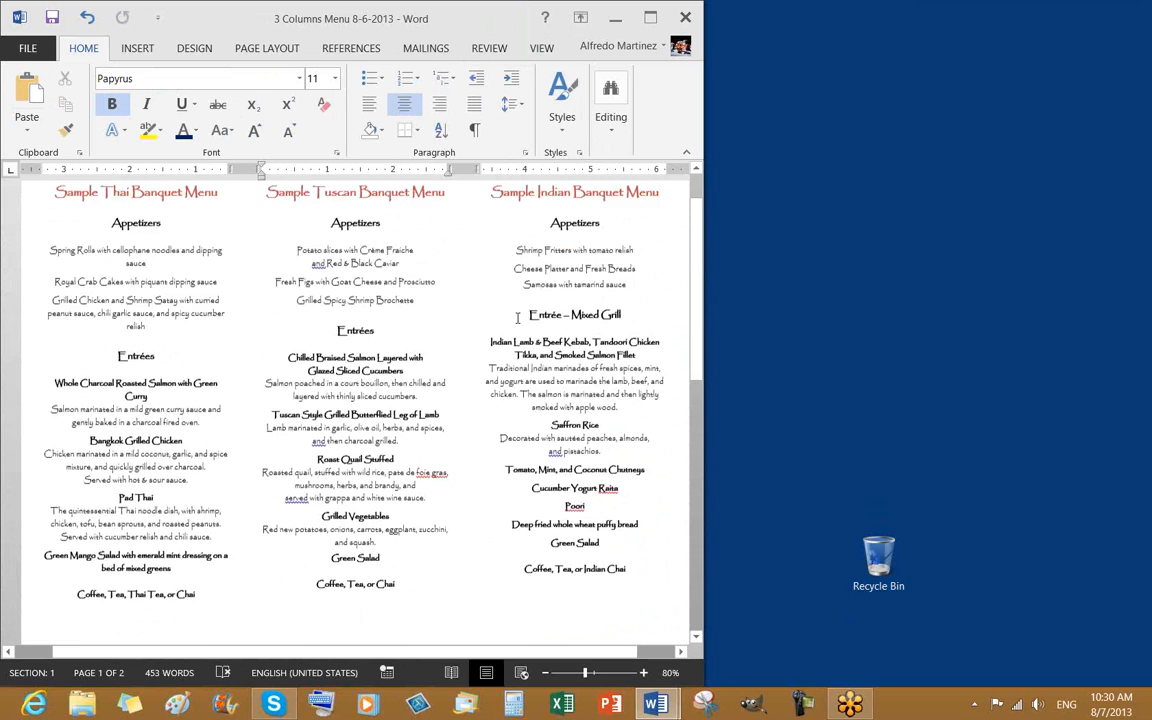
scroll(516, 320, down, 3)
scroll(518, 318, down, 3)
scroll(516, 315, up, 2)
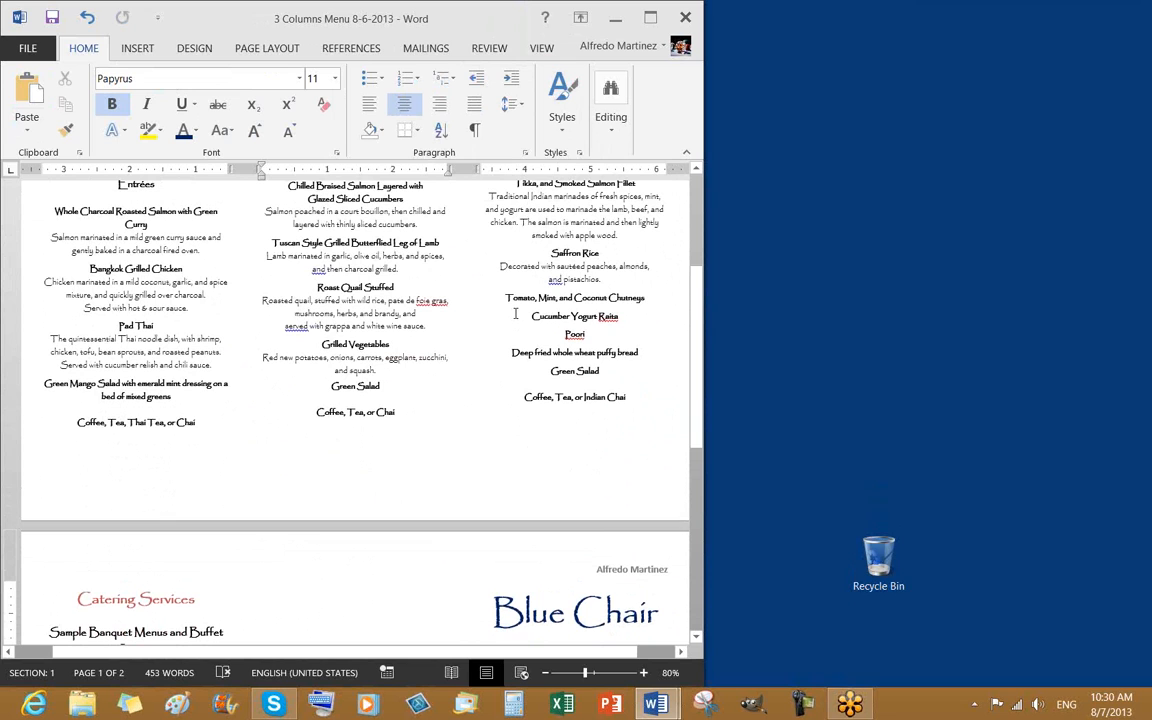
scroll(488, 401, up, 5)
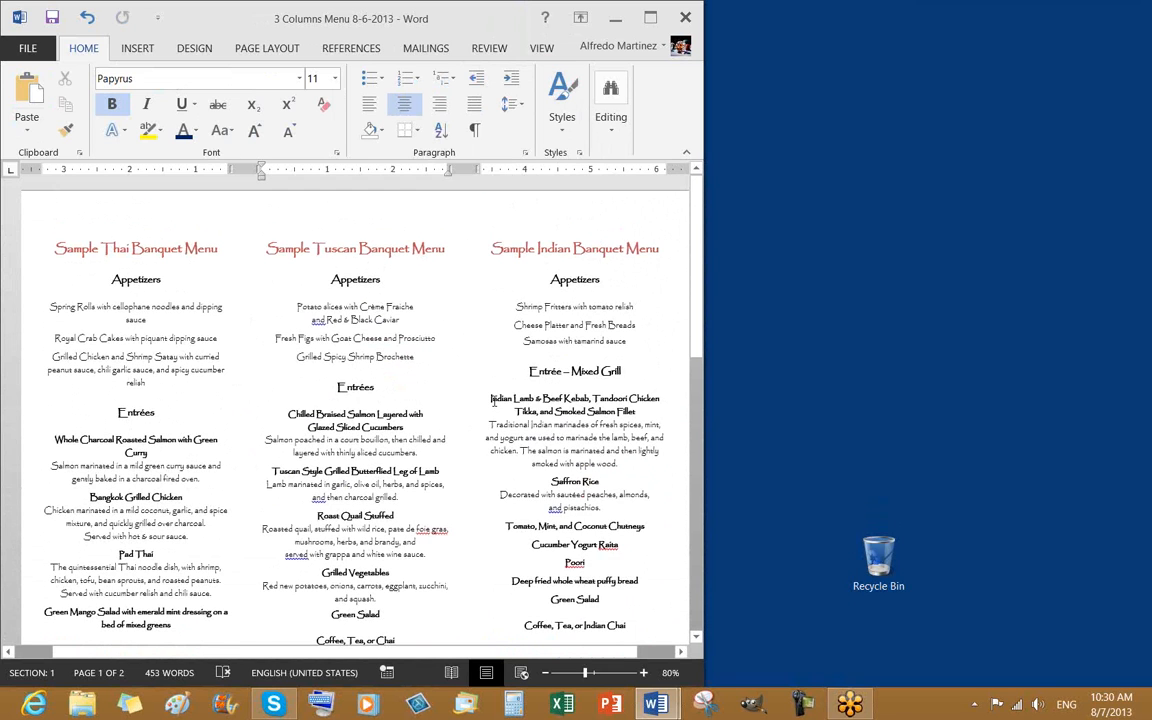
scroll(496, 370, down, 6)
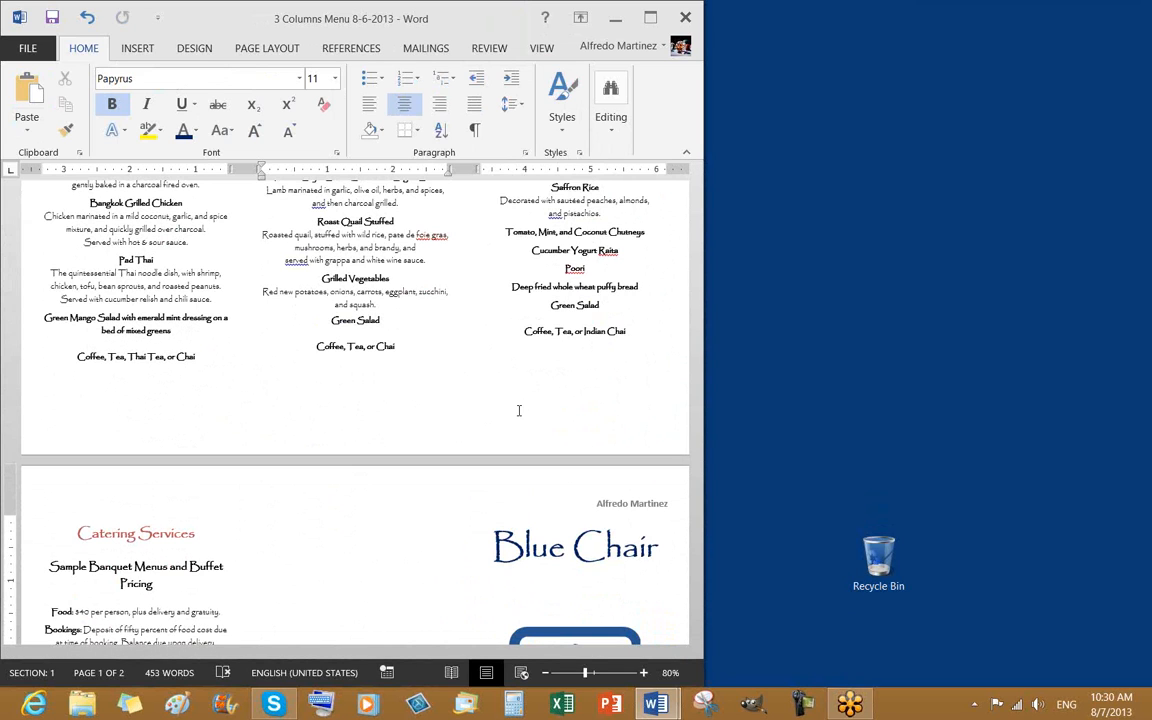
scroll(350, 370, down, 7)
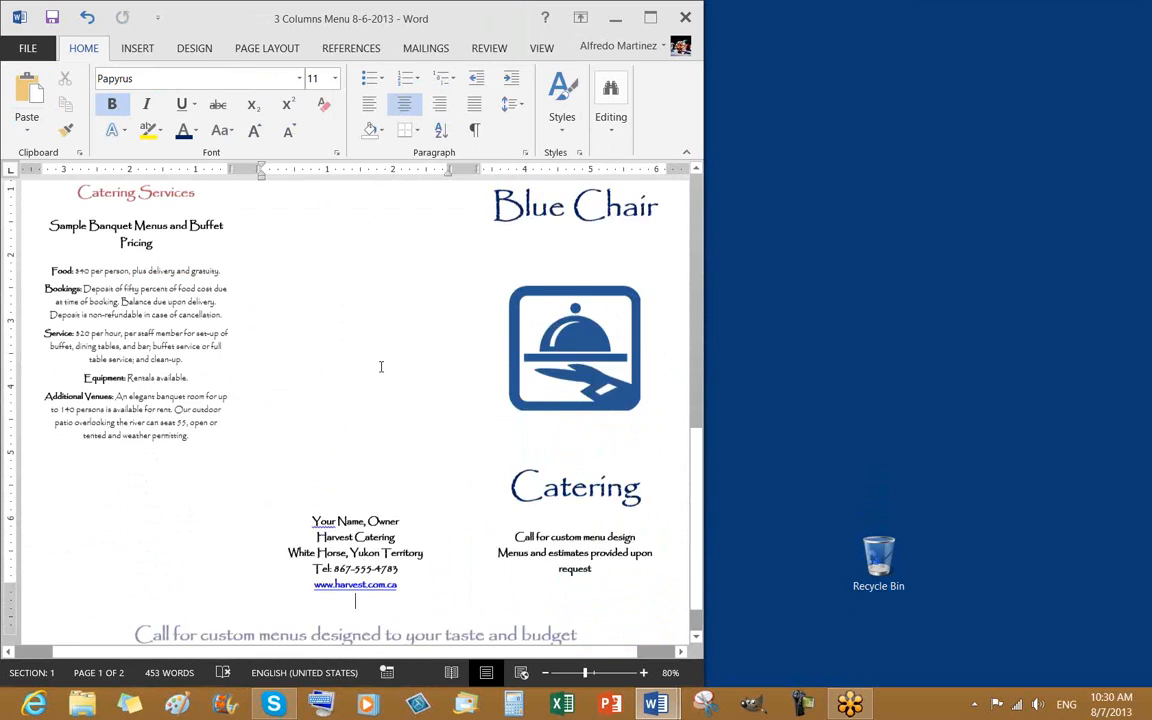
scroll(381, 367, down, 1)
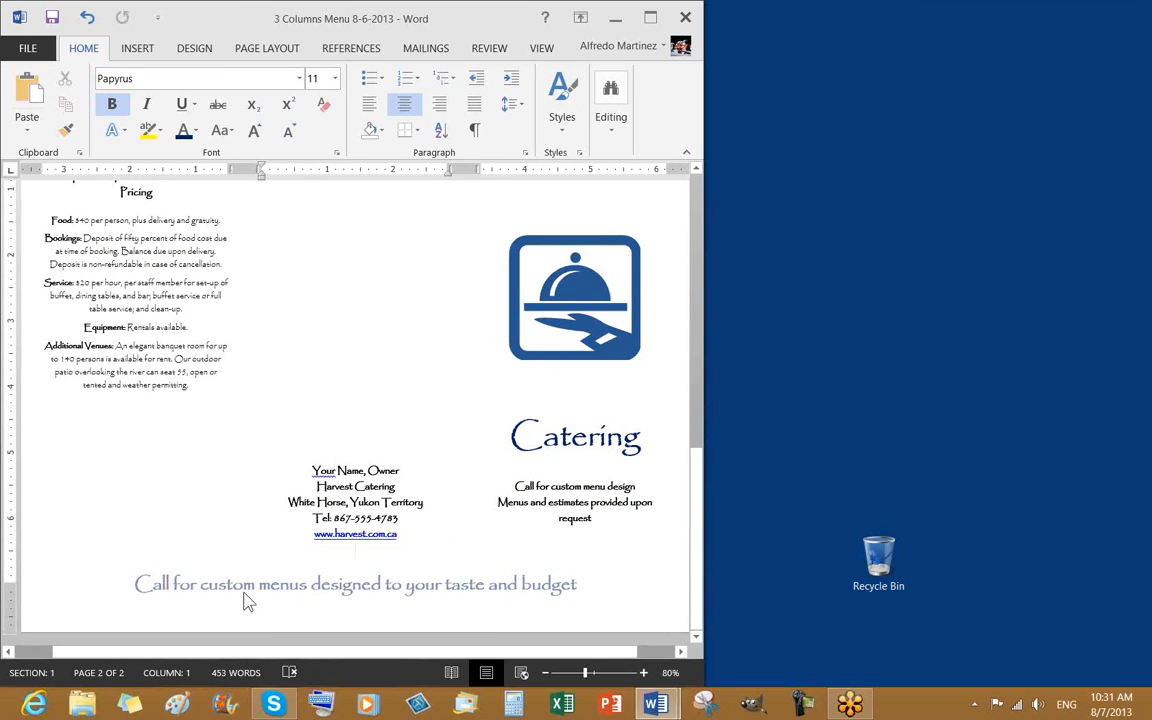
Swap Different First Page for Different Odd & Even Pages, then close header and footer editing
double_click(256, 597)
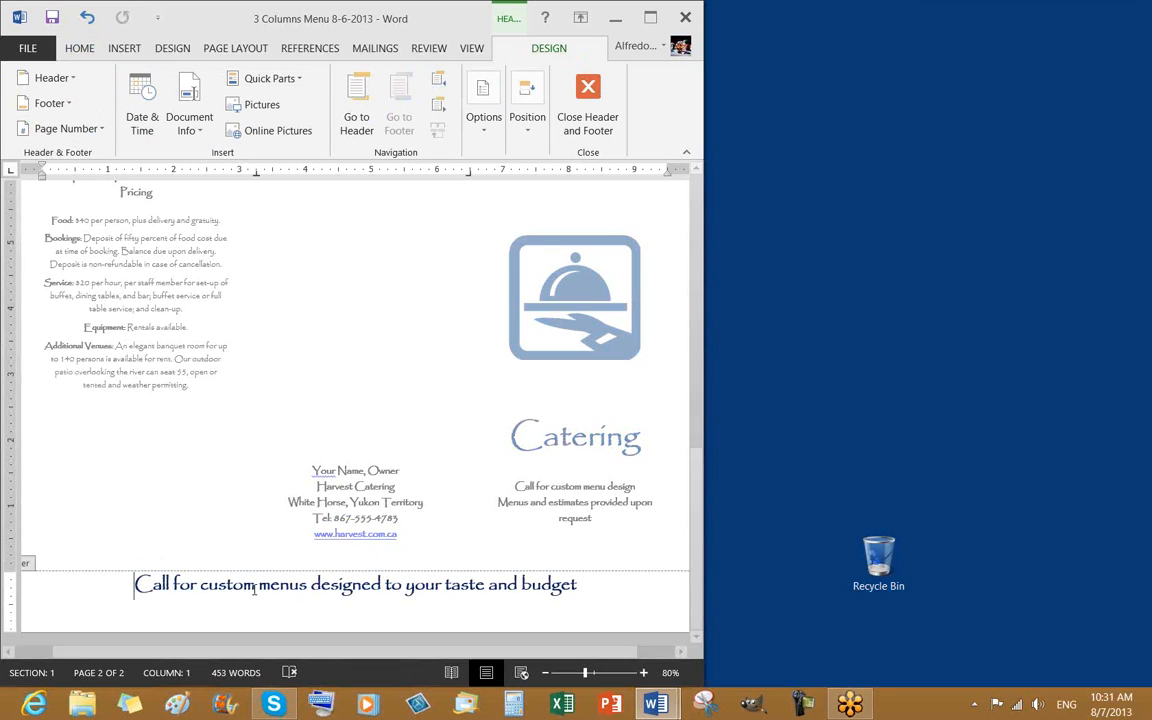
click(488, 128)
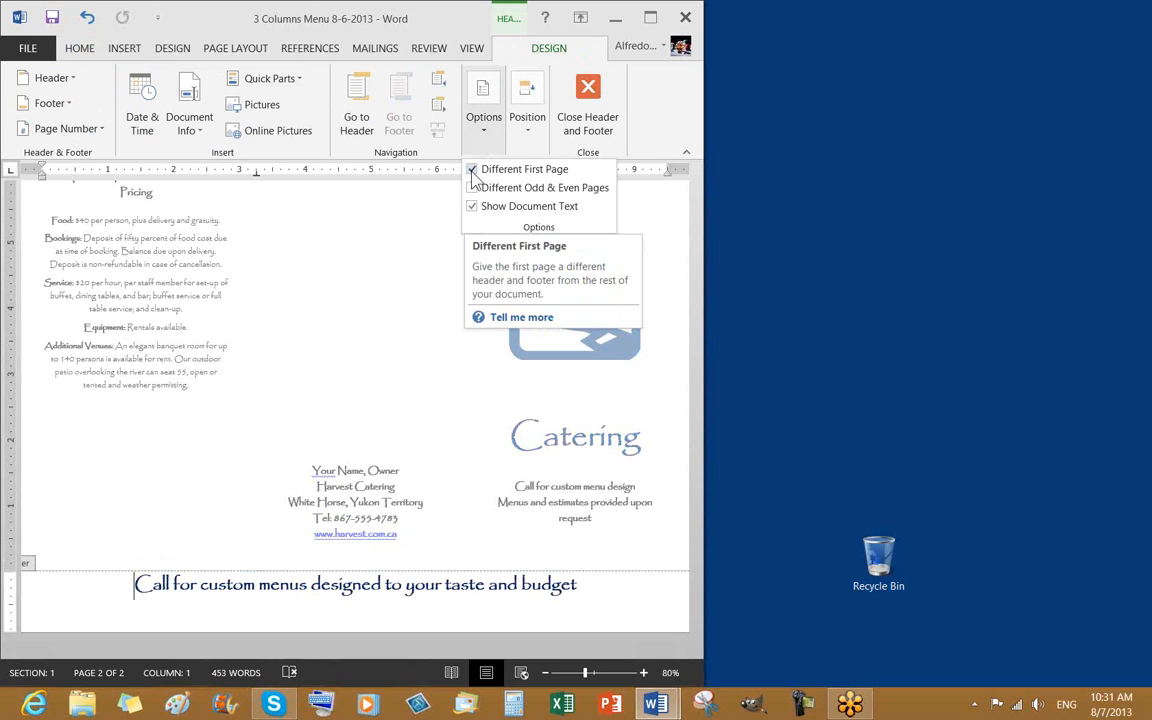
click(473, 172)
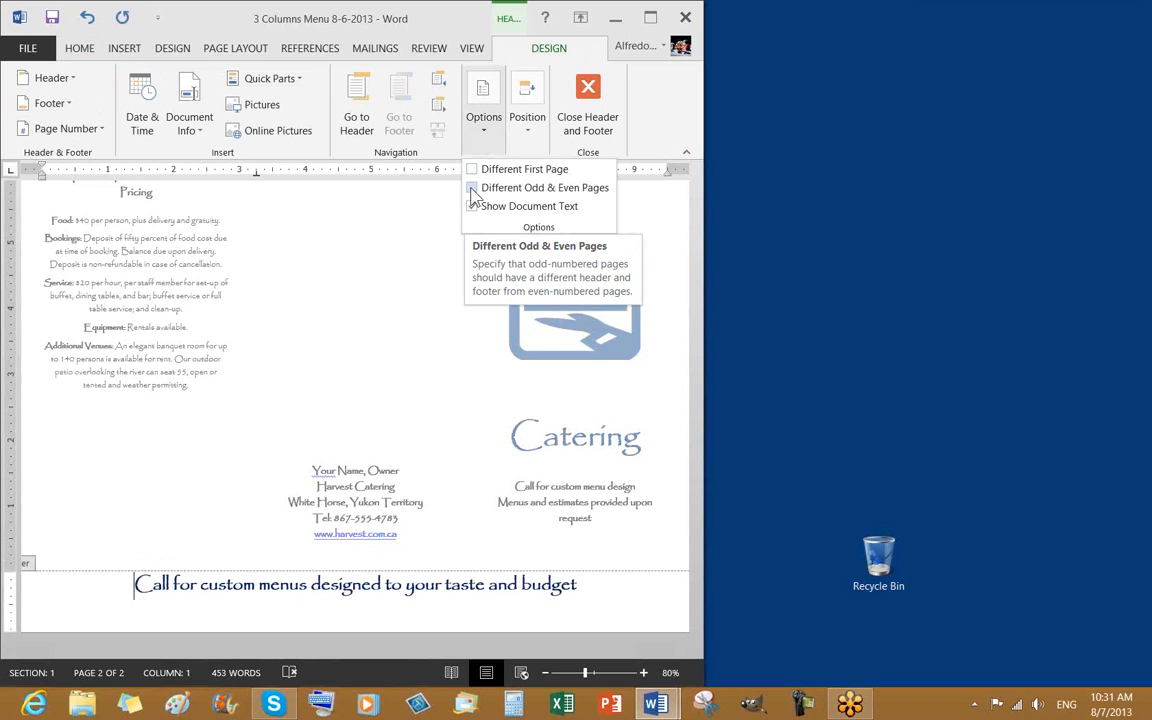
click(473, 189)
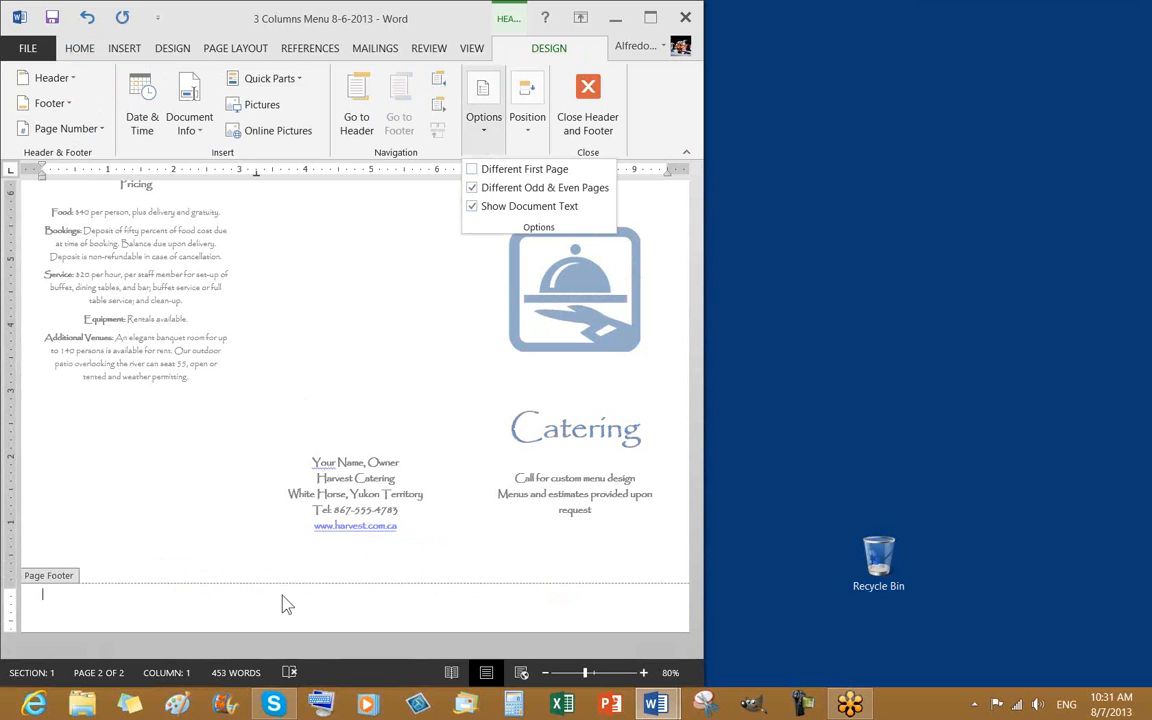
click(601, 123)
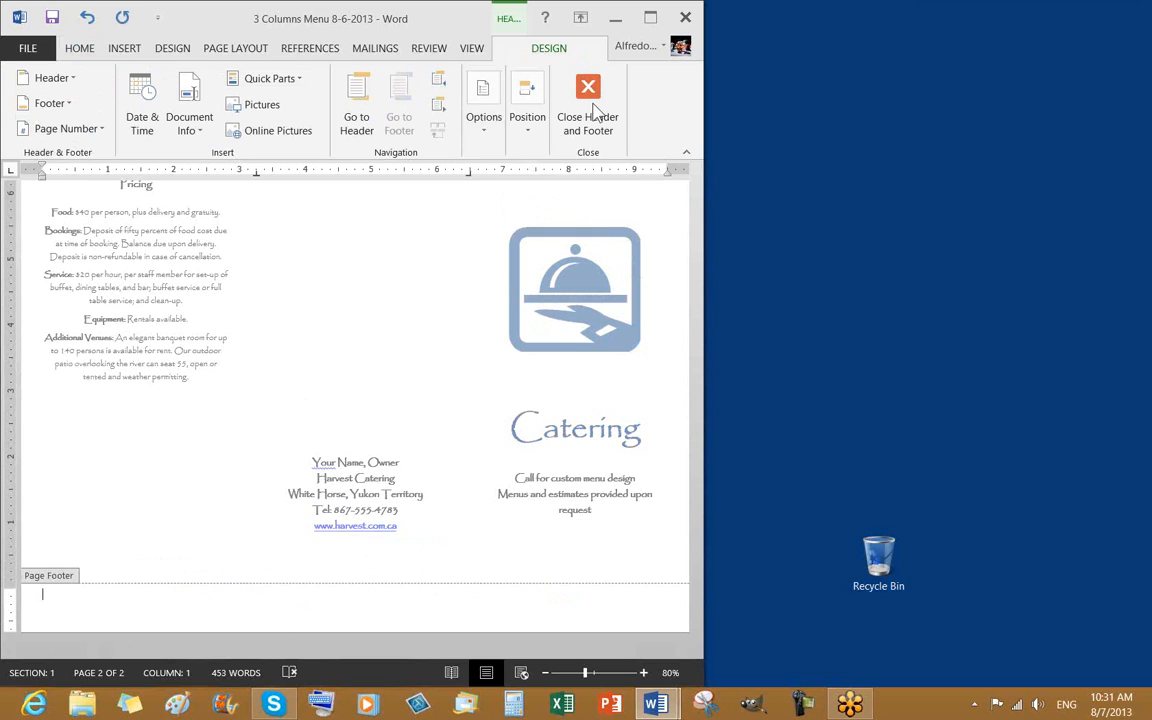
scroll(518, 447, up, 8)
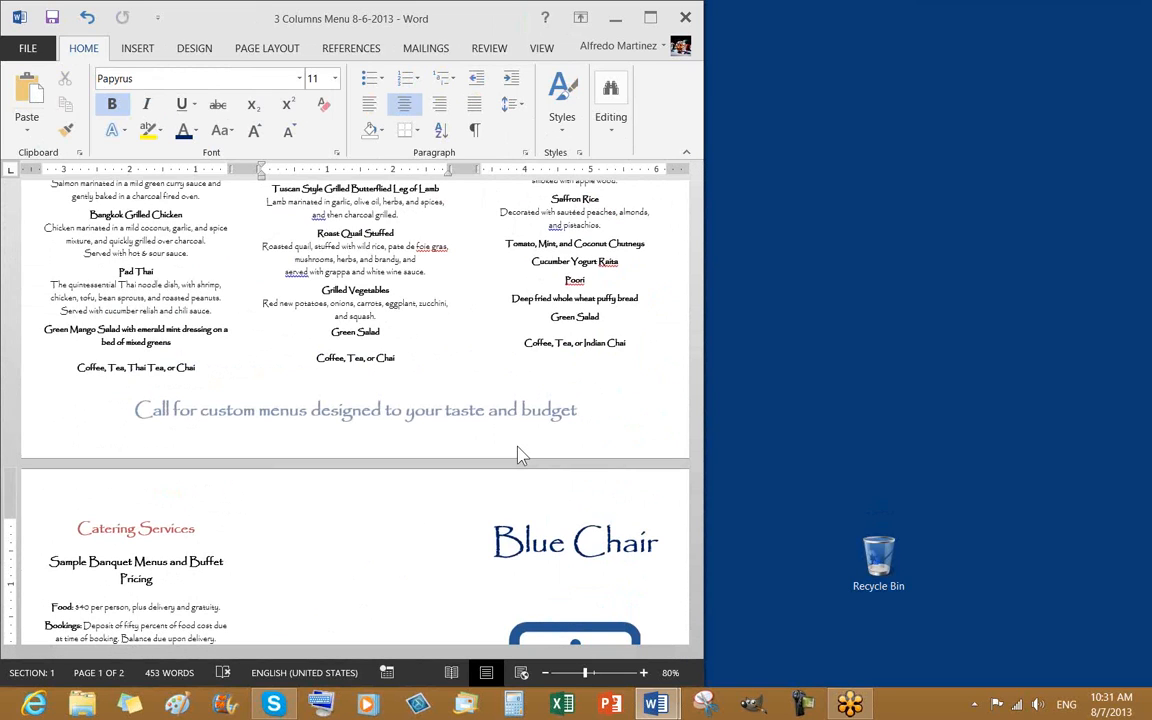
scroll(518, 450, up, 4)
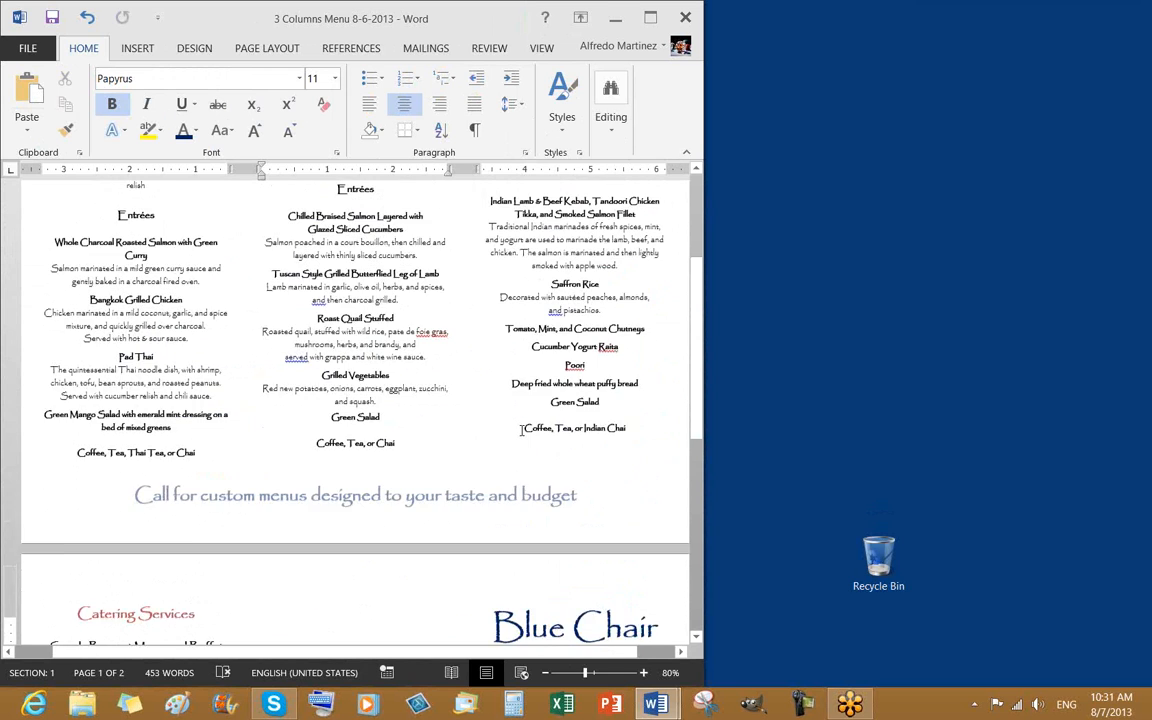
scroll(519, 424, down, 2)
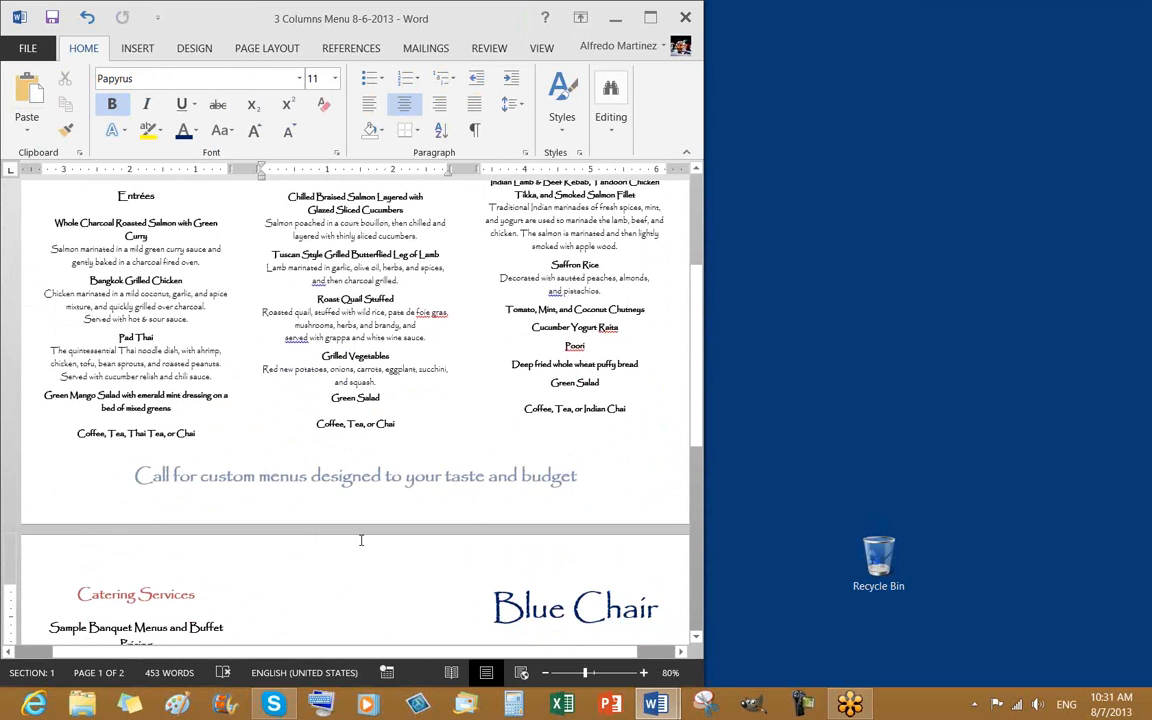
double_click(263, 477)
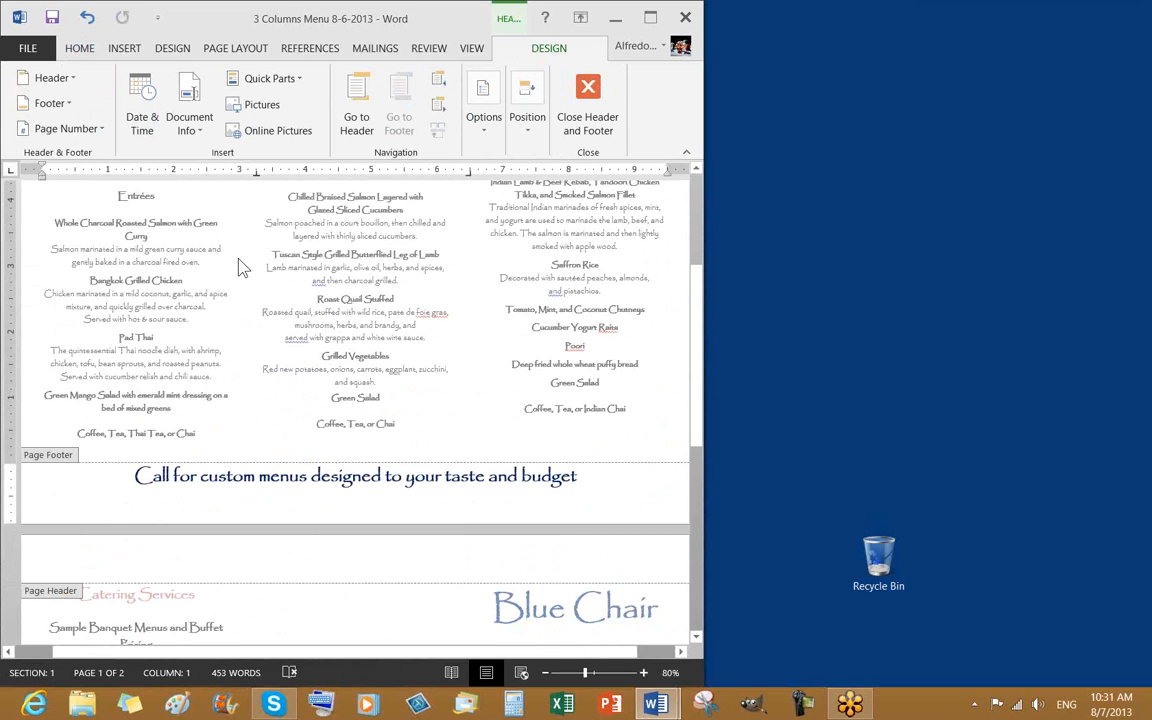
click(485, 125)
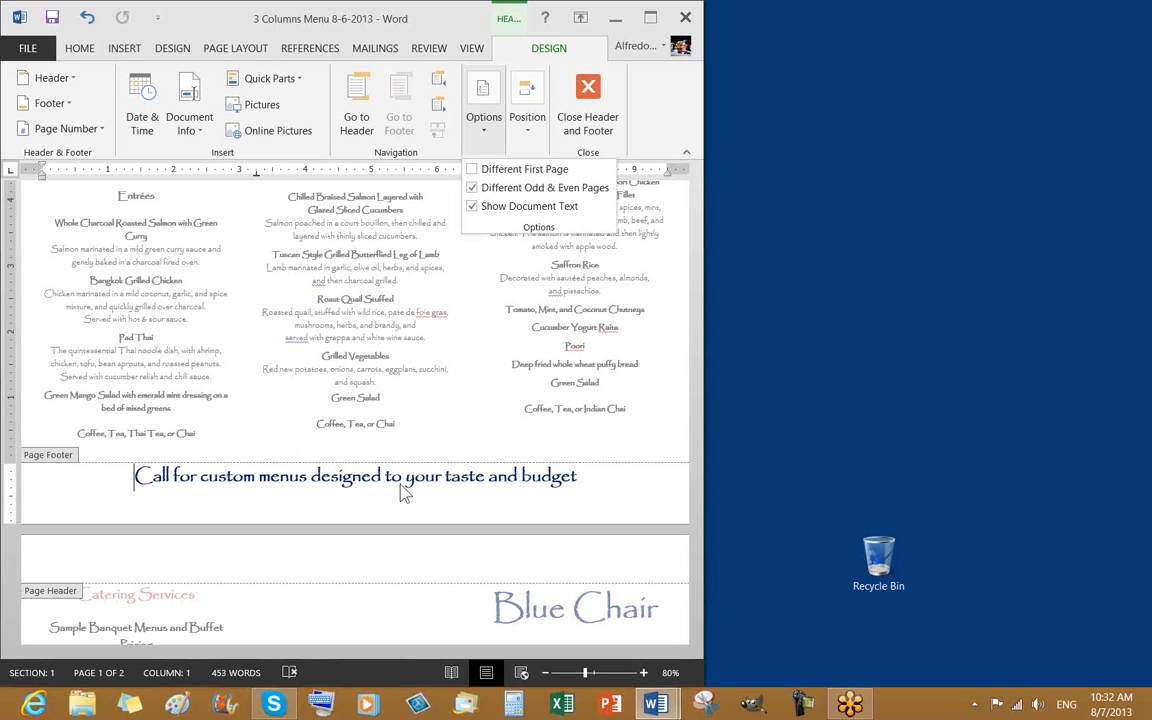
click(435, 483)
scroll(440, 480, down, 5)
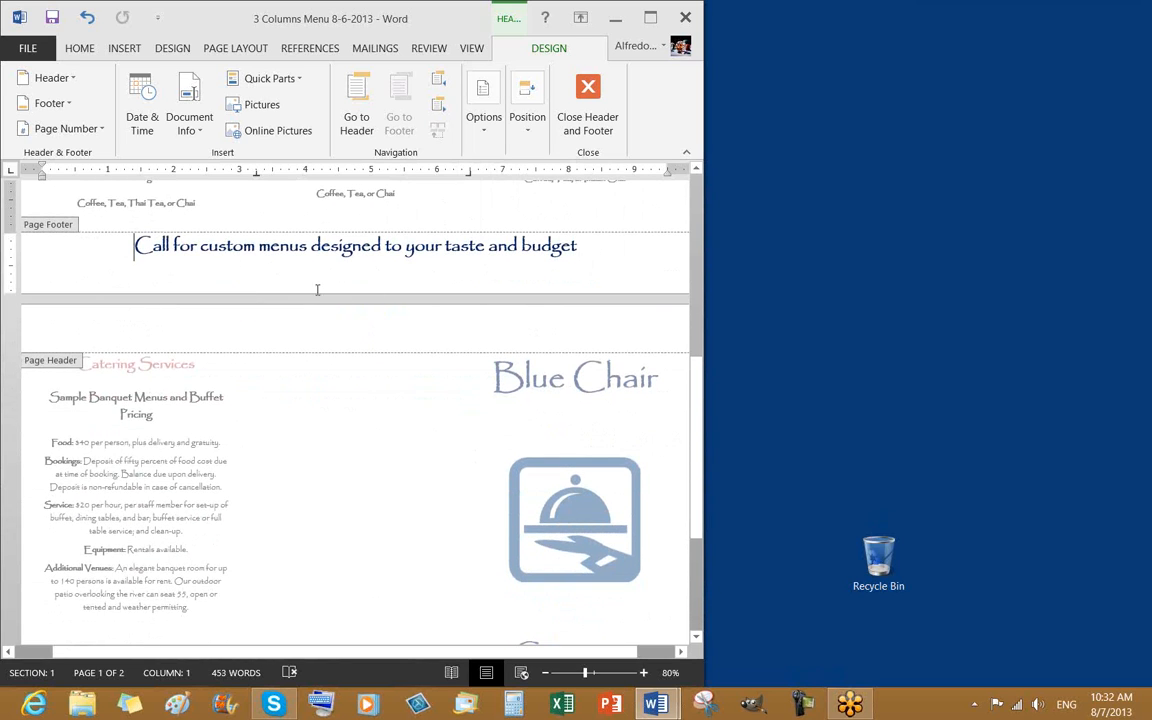
scroll(290, 300, down, 5)
click(325, 600)
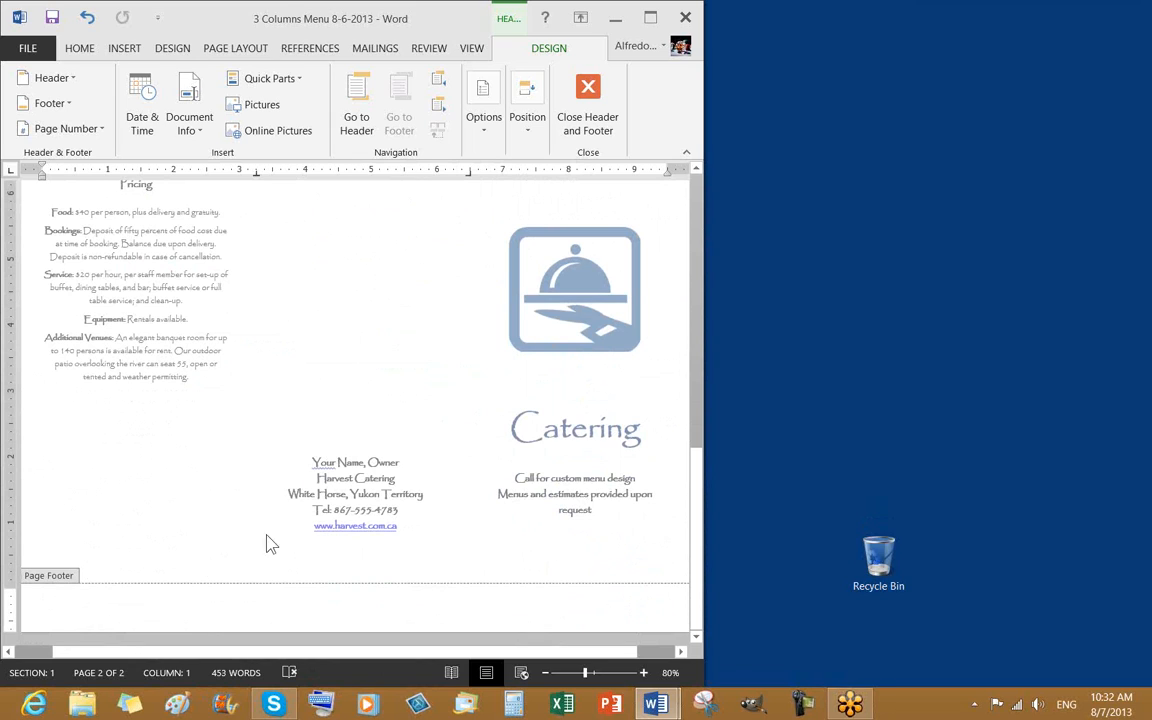
click(484, 112)
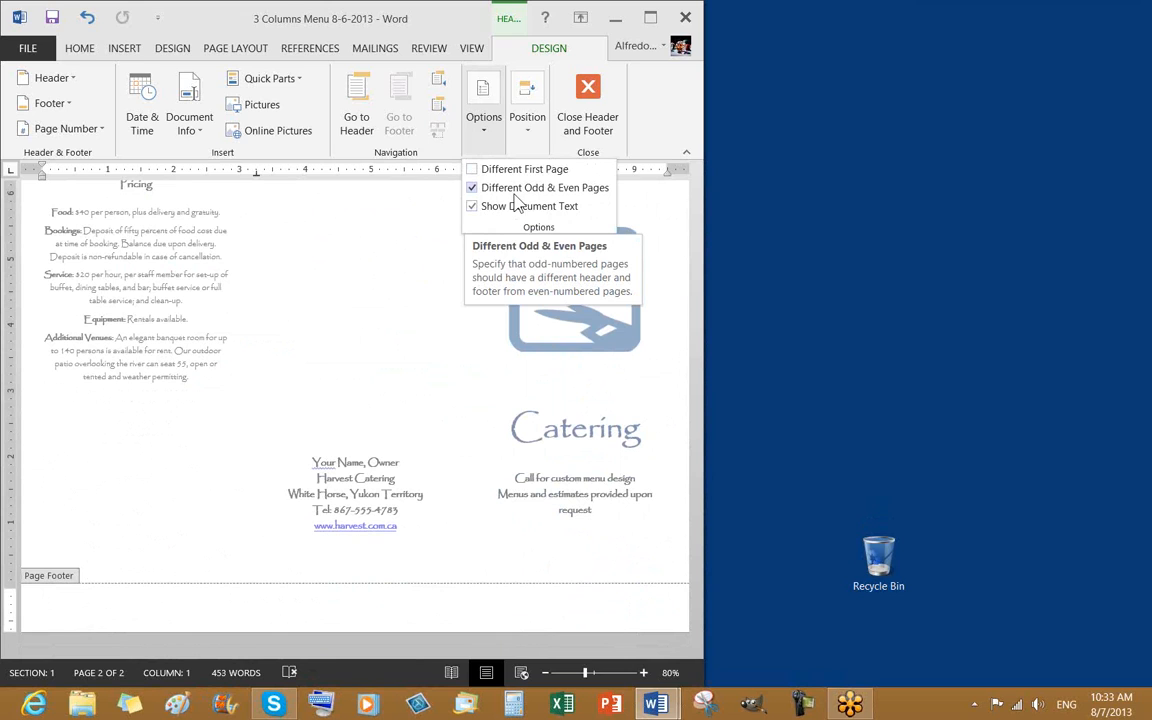
click(334, 296)
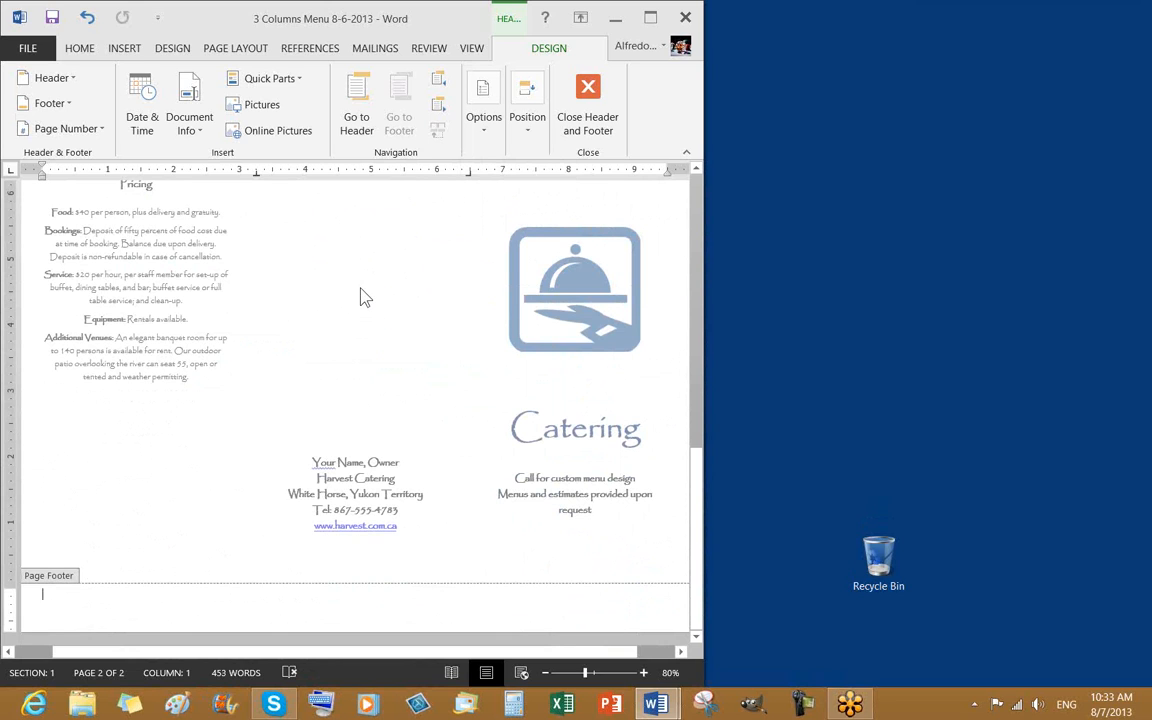
double_click(355, 372)
scroll(421, 380, up, 8)
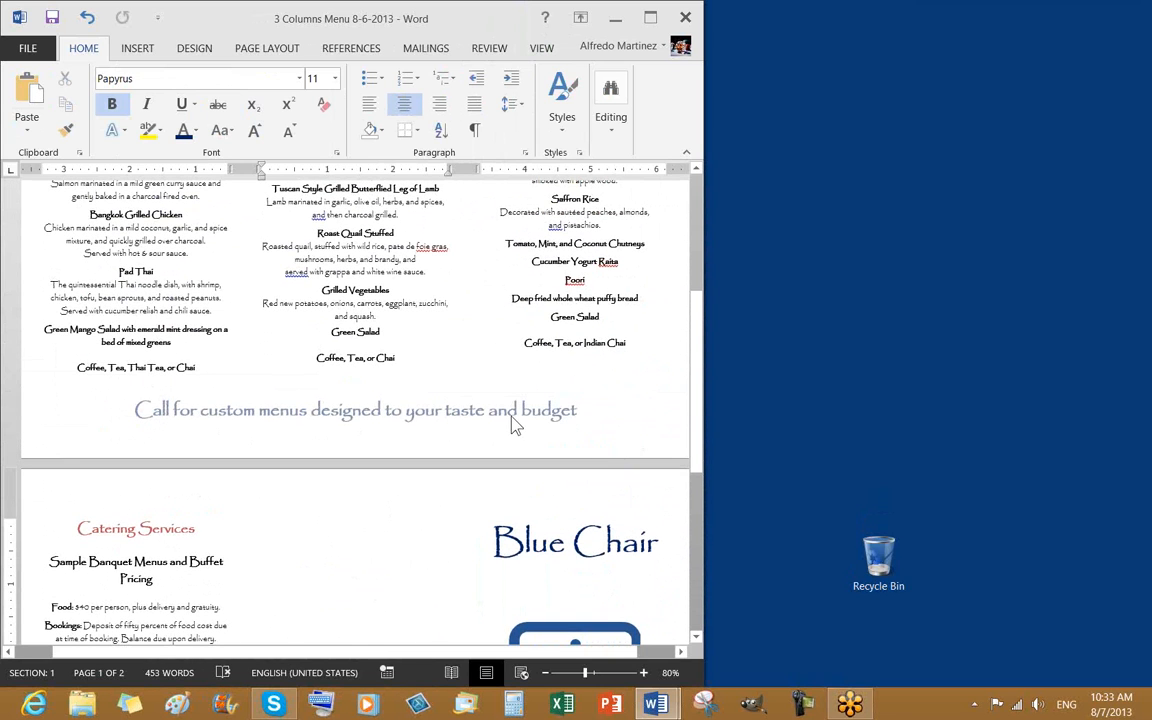
Check where the Cheese Platter, Shrimp Brochette and Fresh Figs menu items fall across the columns
scroll(460, 374, up, 5)
scroll(521, 420, up, 1)
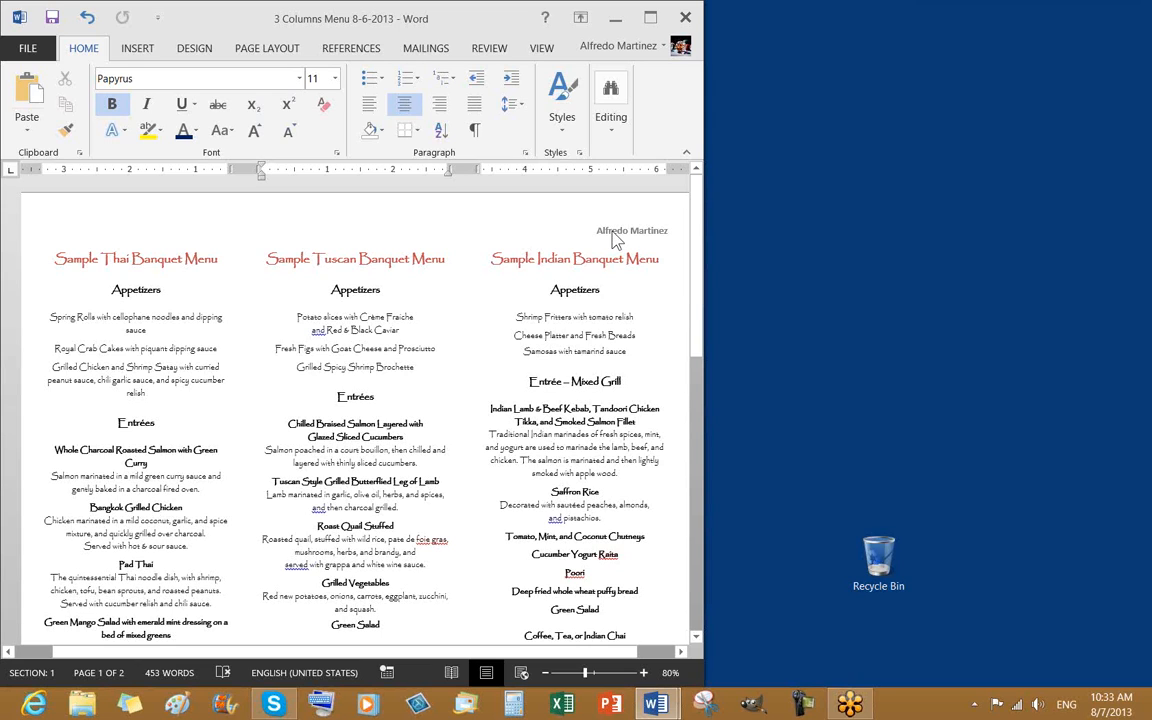
click(495, 339)
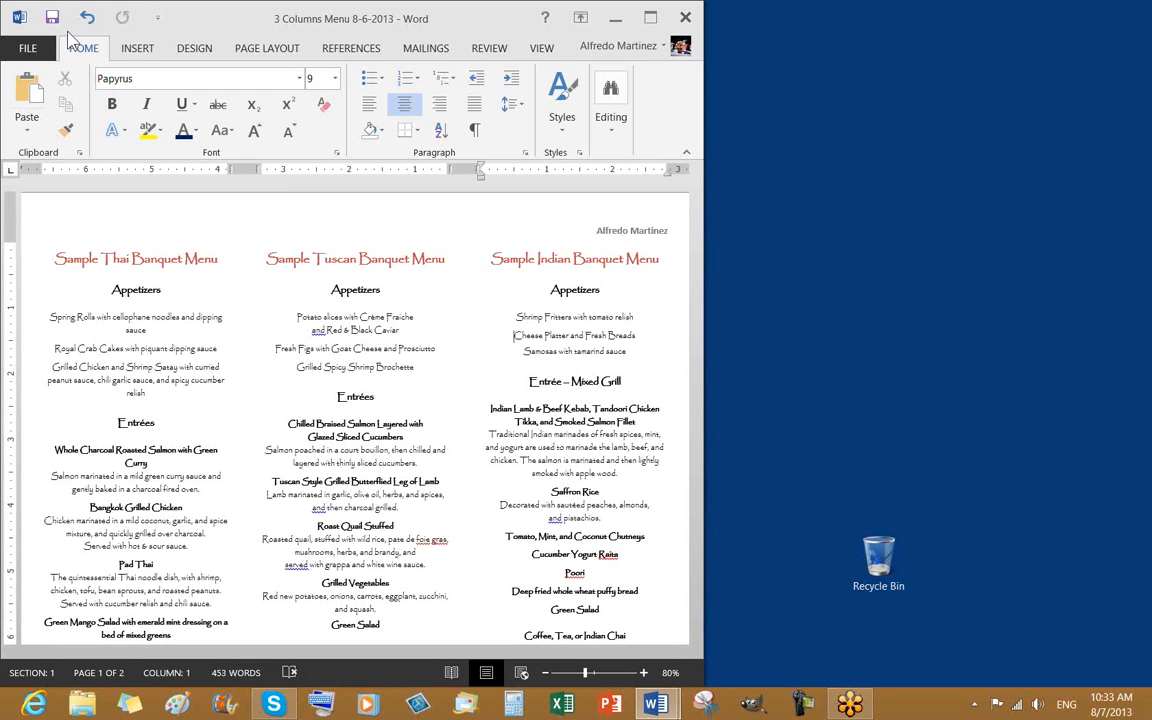
click(369, 379)
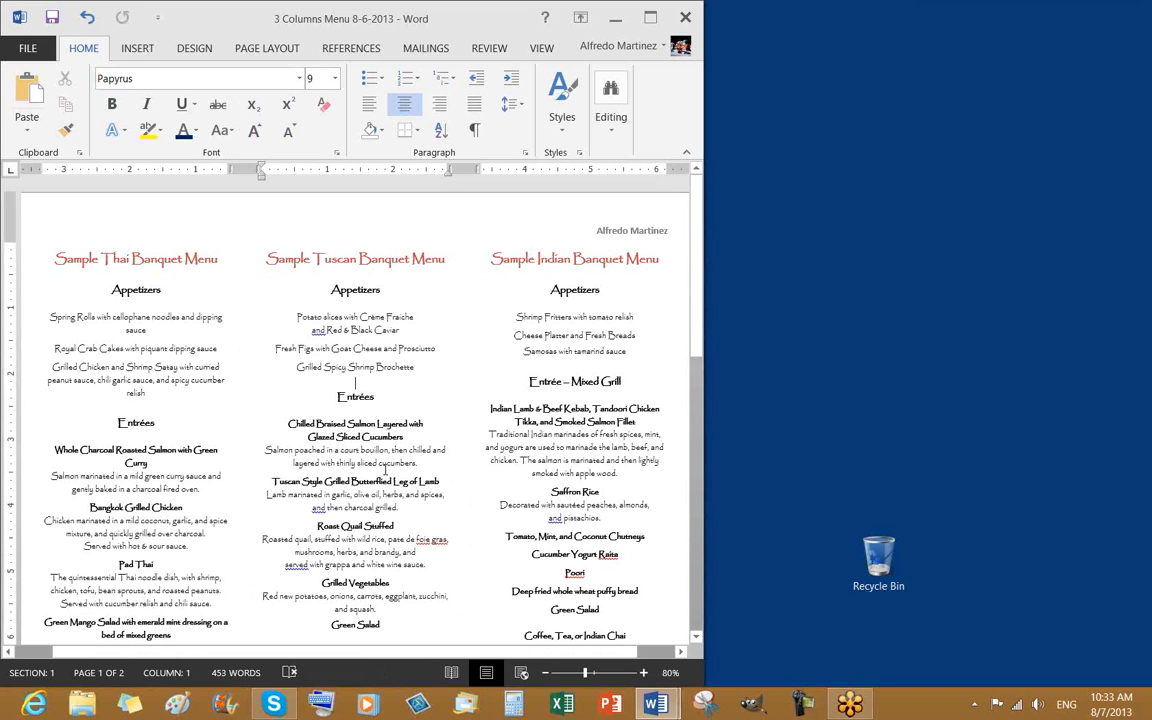
scroll(350, 425, down, 3)
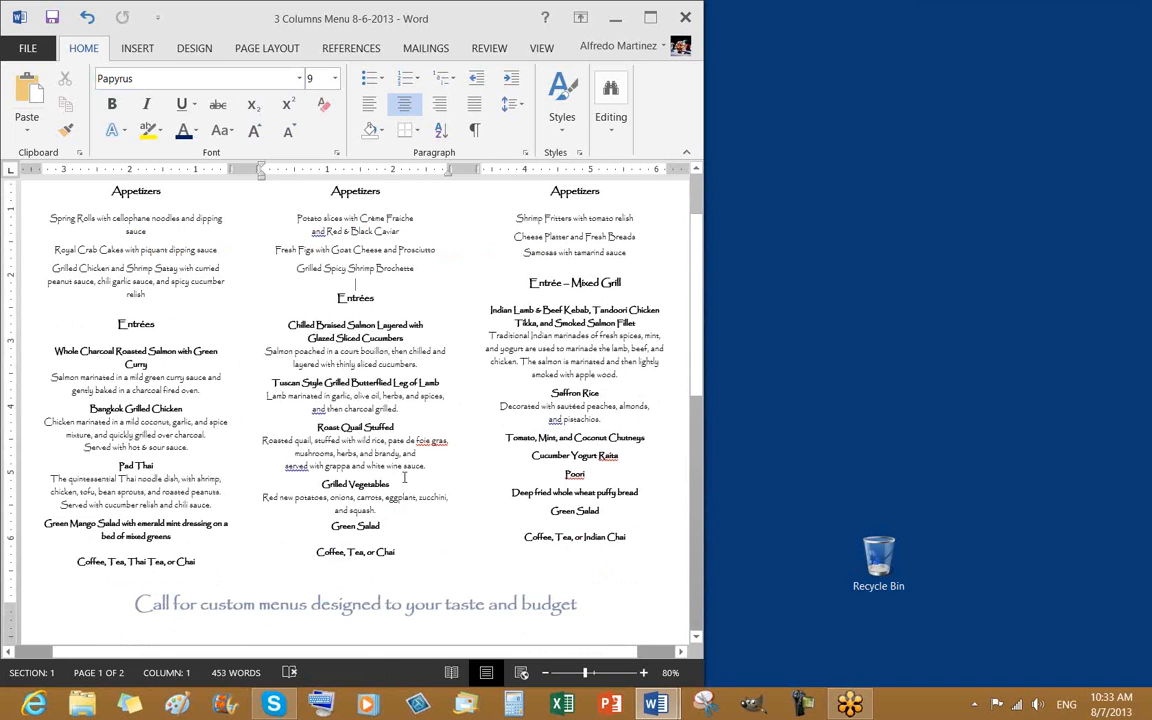
scroll(404, 478, up, 3)
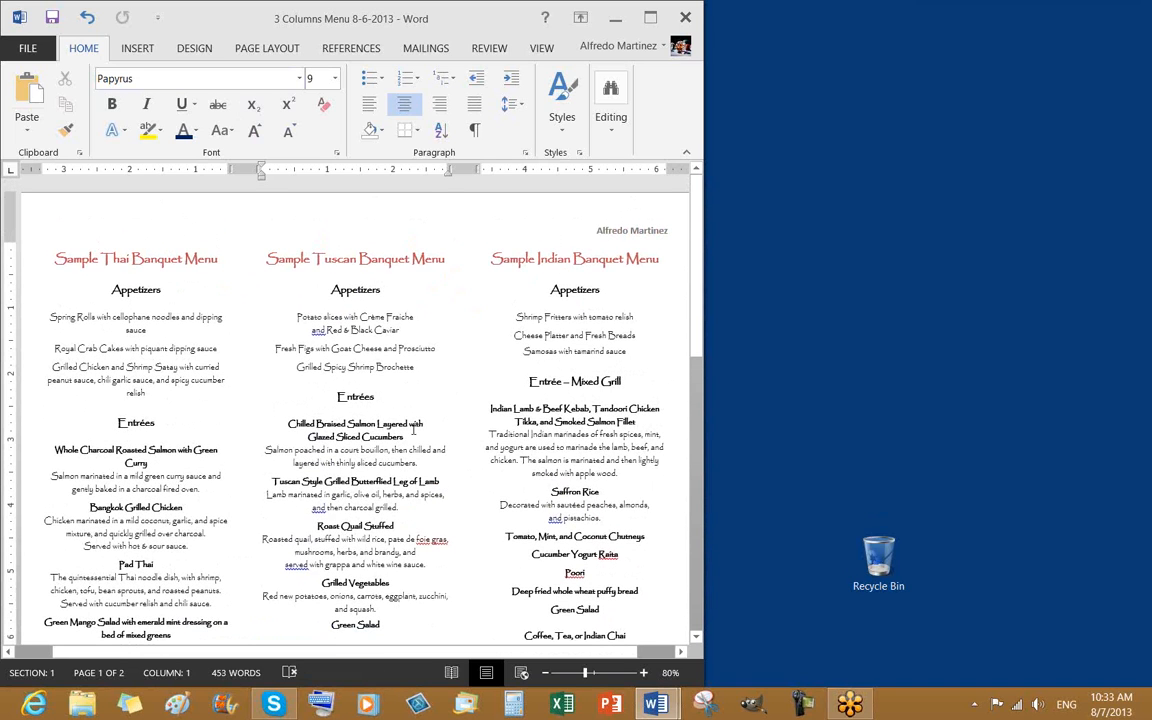
click(265, 353)
scroll(412, 534, down, 8)
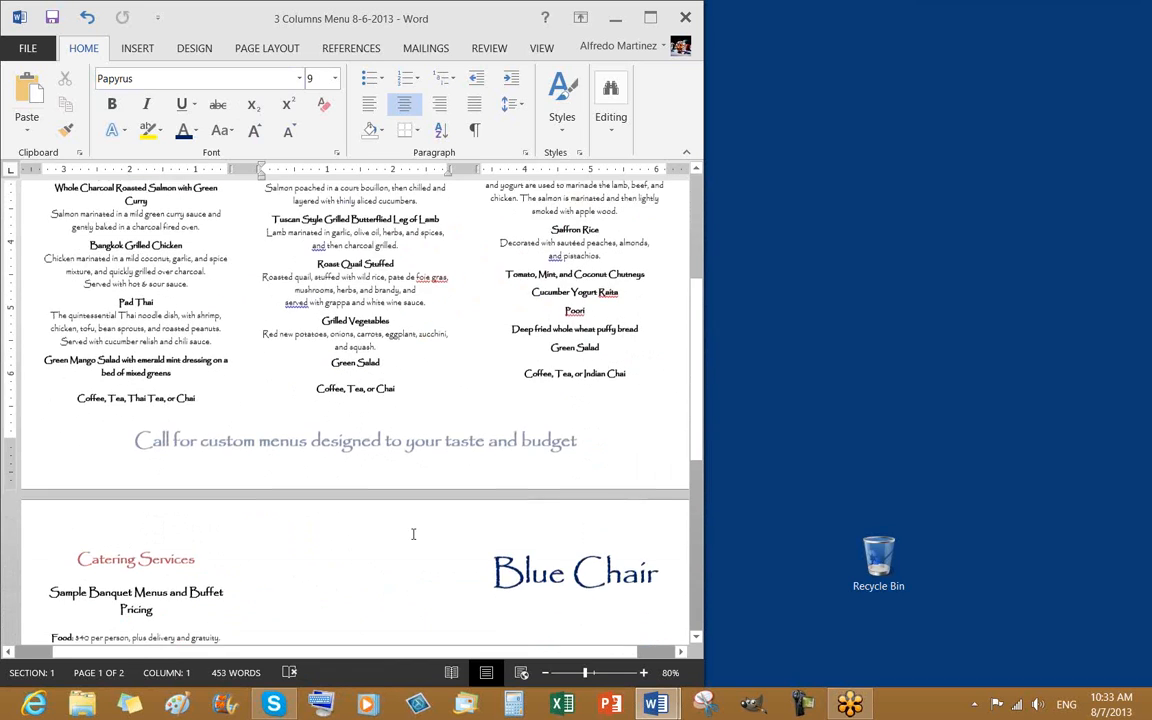
scroll(412, 534, down, 2)
click(222, 513)
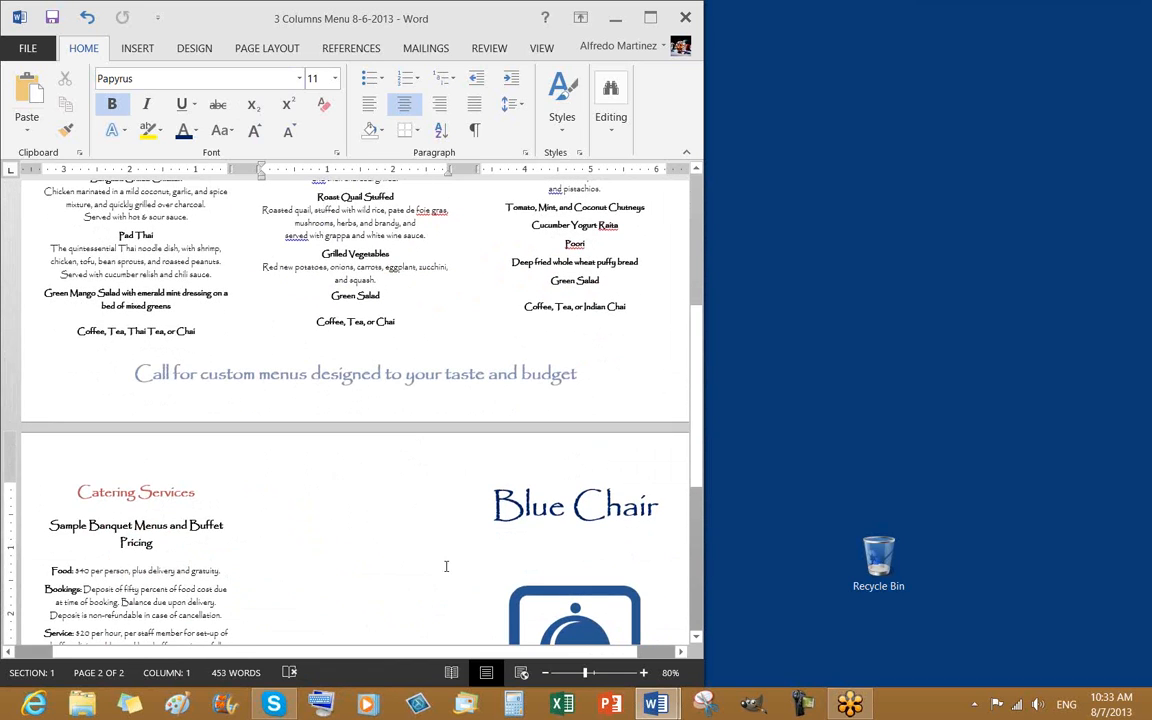
scroll(400, 553, down, 1)
scroll(401, 553, up, 9)
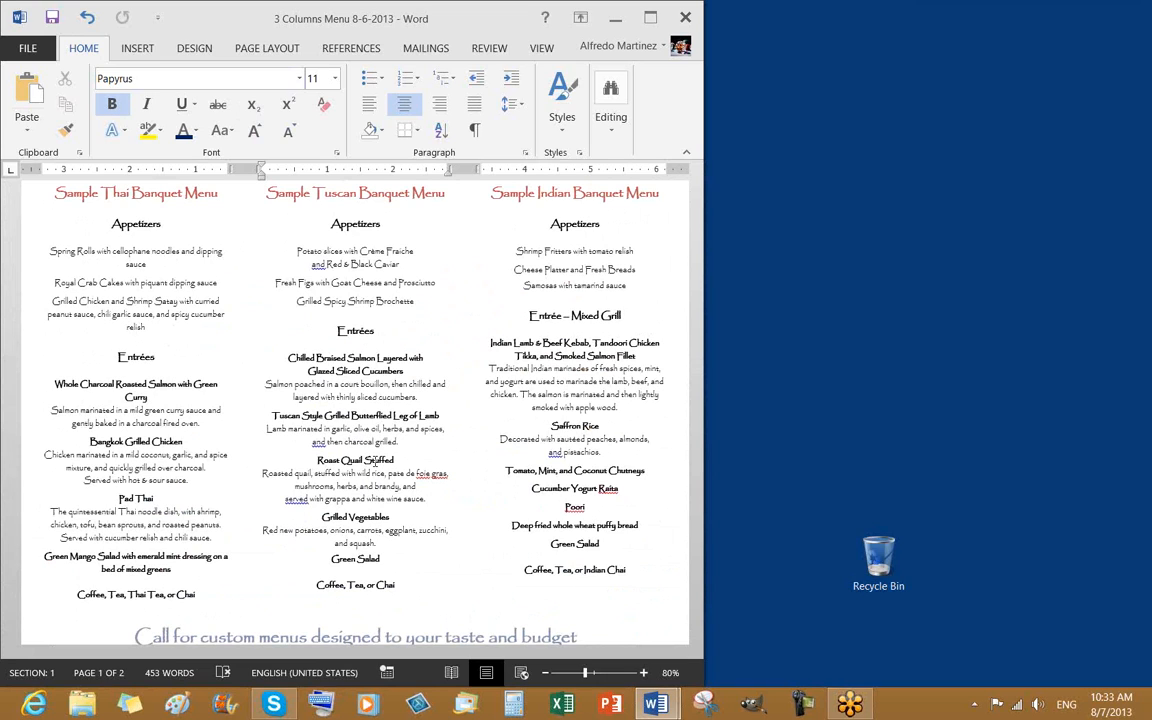
Review the column flow from Chilled Braised Salmon through 'White Horse, Yukon Territory' above the tagline
click(293, 360)
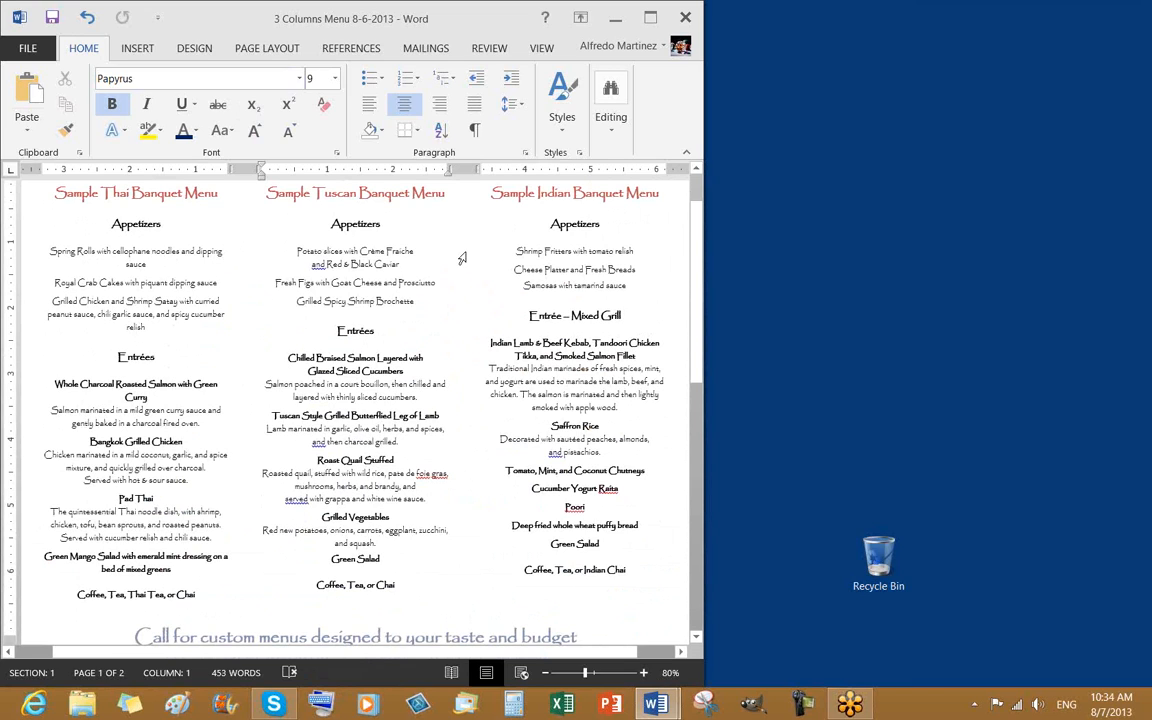
click(276, 304)
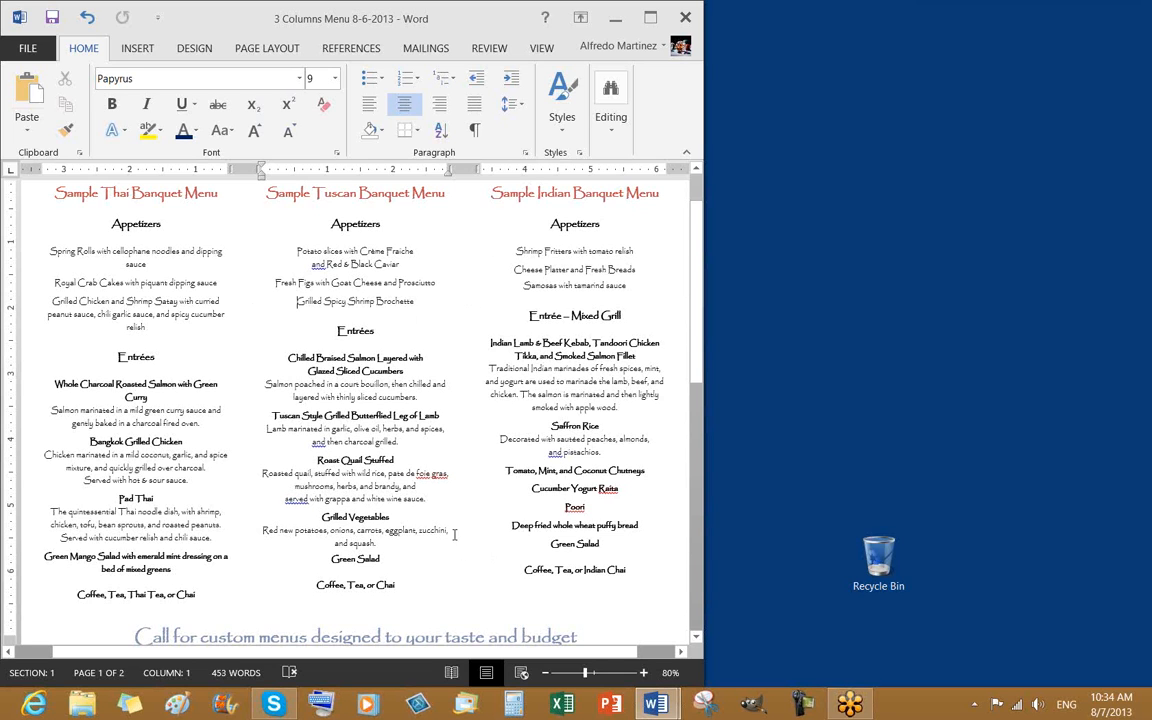
scroll(400, 456, down, 3)
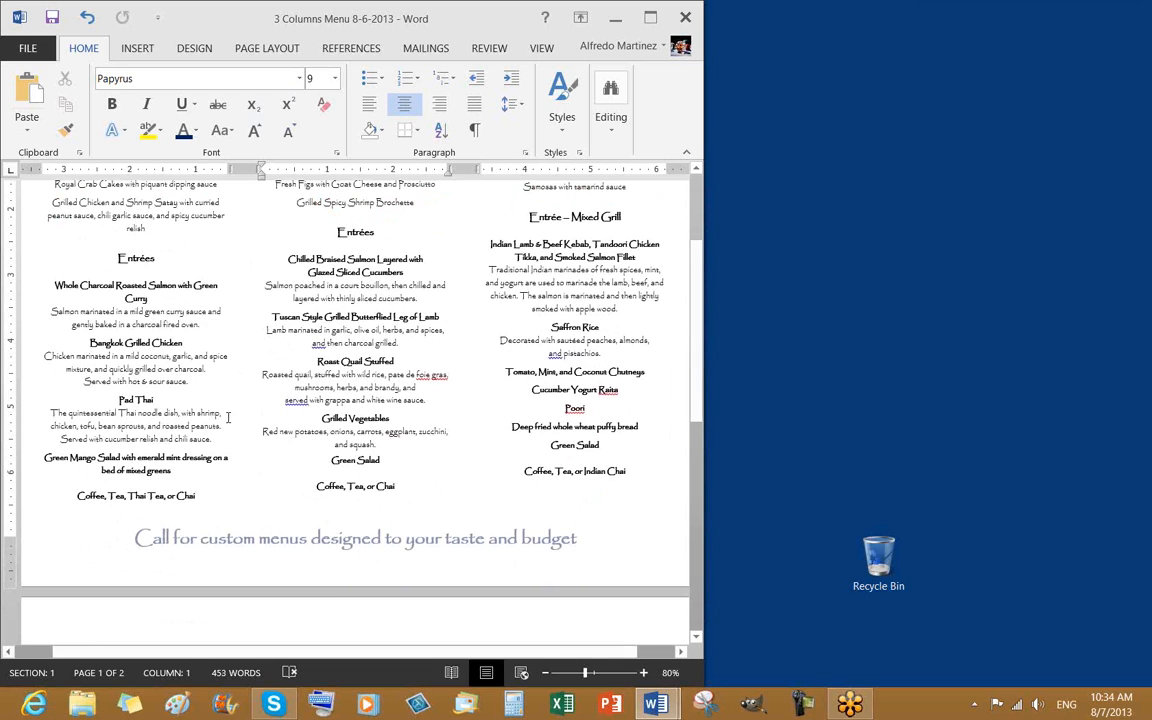
scroll(478, 378, down, 9)
scroll(472, 390, down, 7)
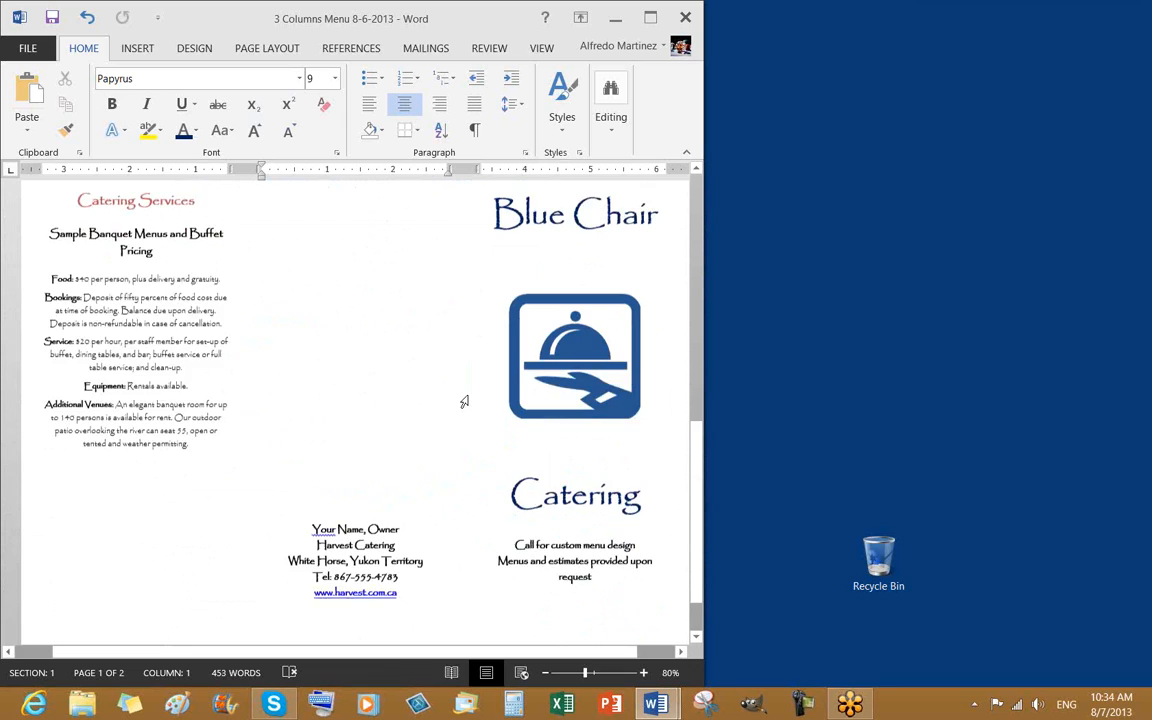
click(423, 493)
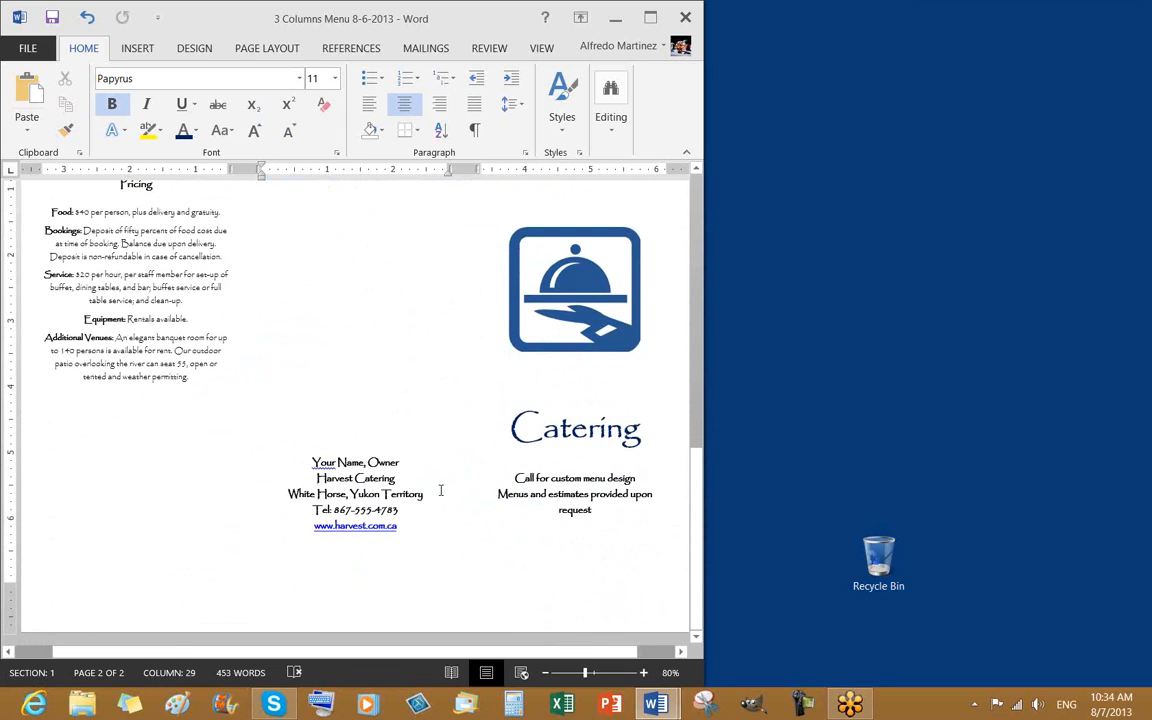
click(380, 318)
scroll(395, 350, up, 9)
scroll(401, 378, up, 8)
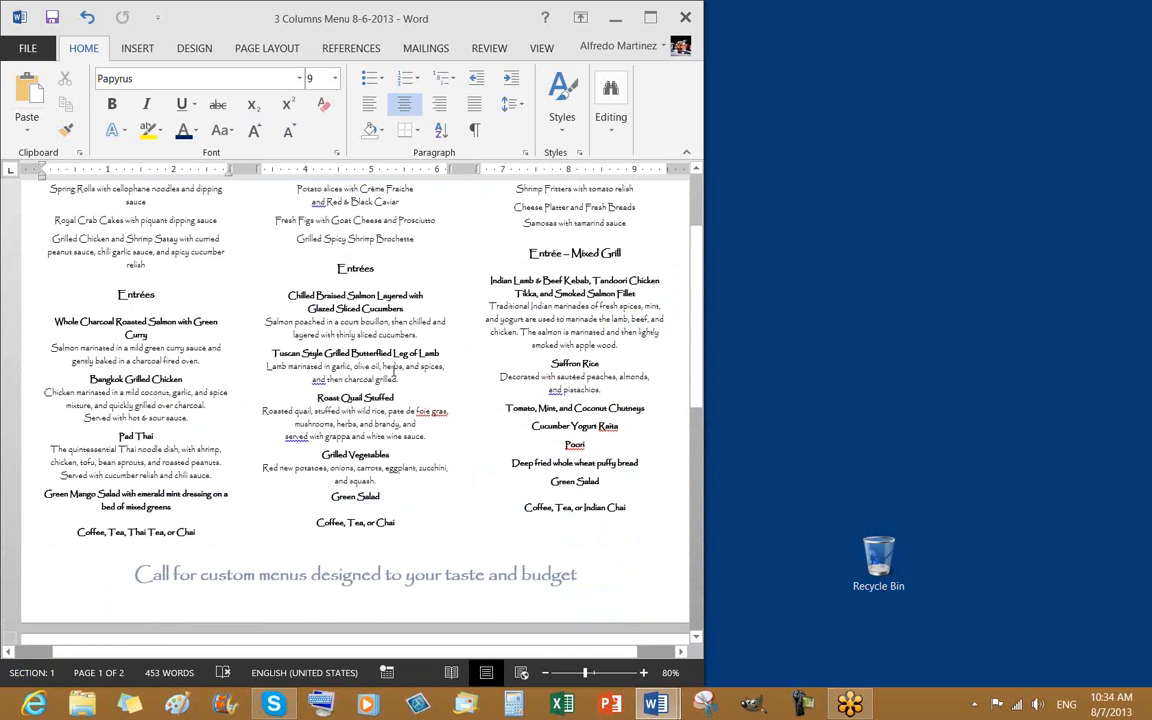
In More Columns, turn on Line between for the three columns, applied to the whole document
click(270, 49)
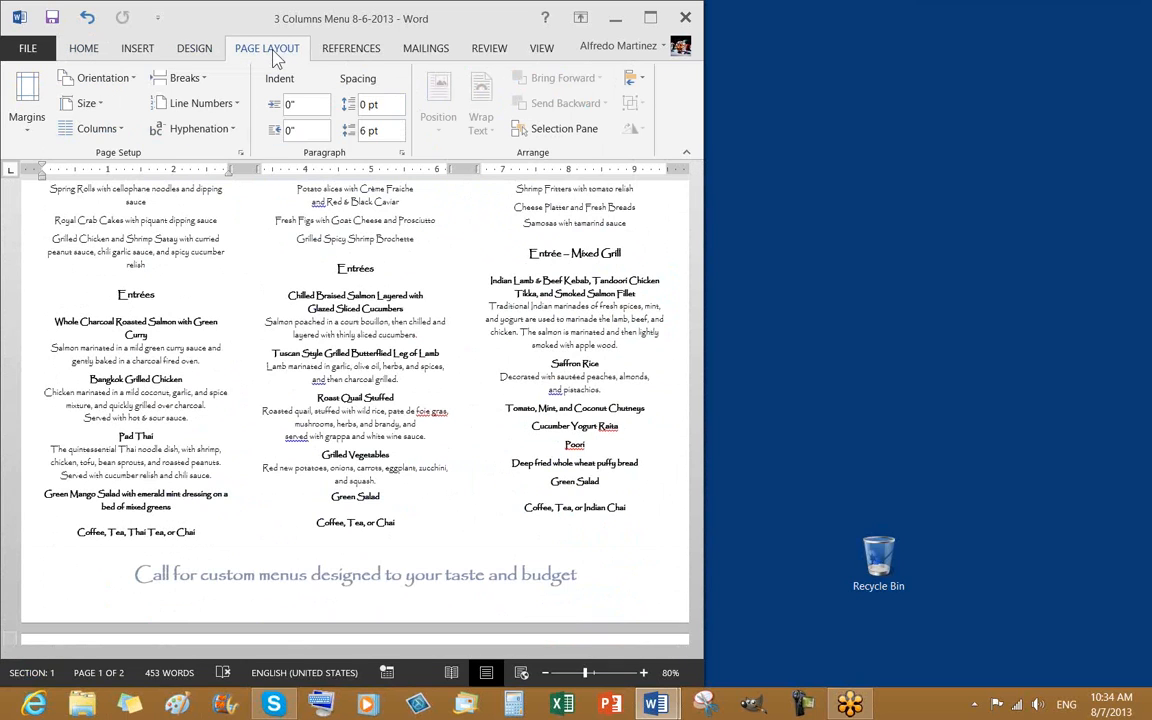
click(114, 131)
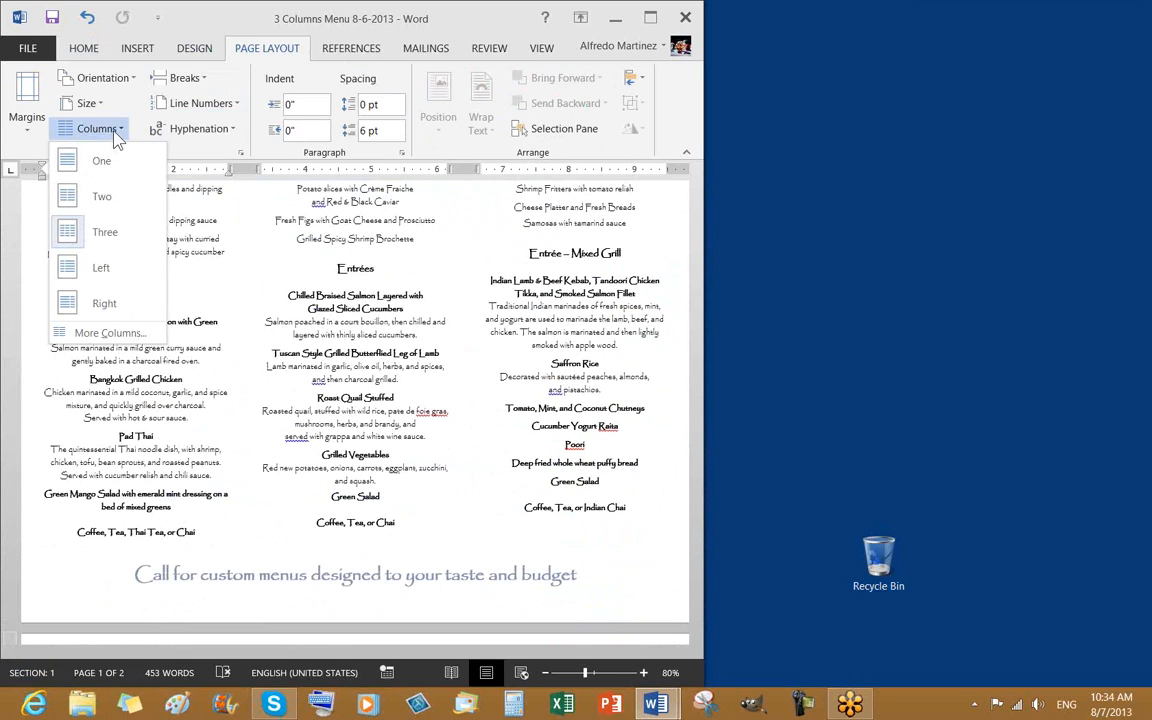
click(104, 334)
drag(325, 200, 228, 63)
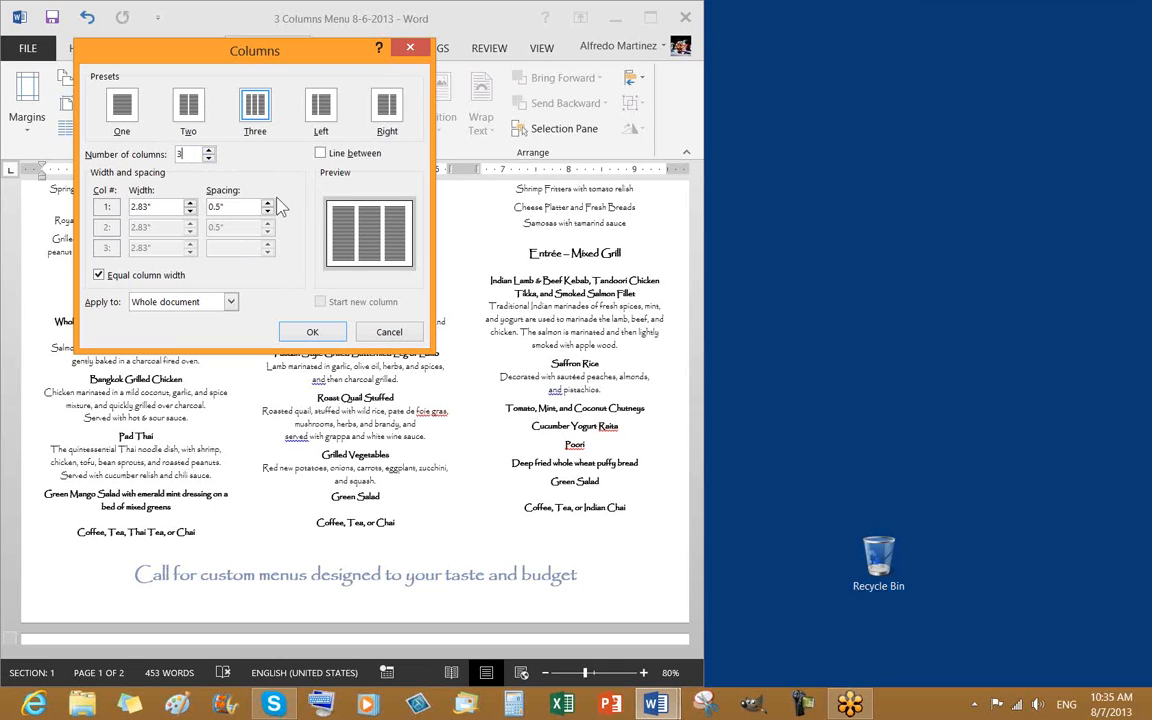
click(321, 154)
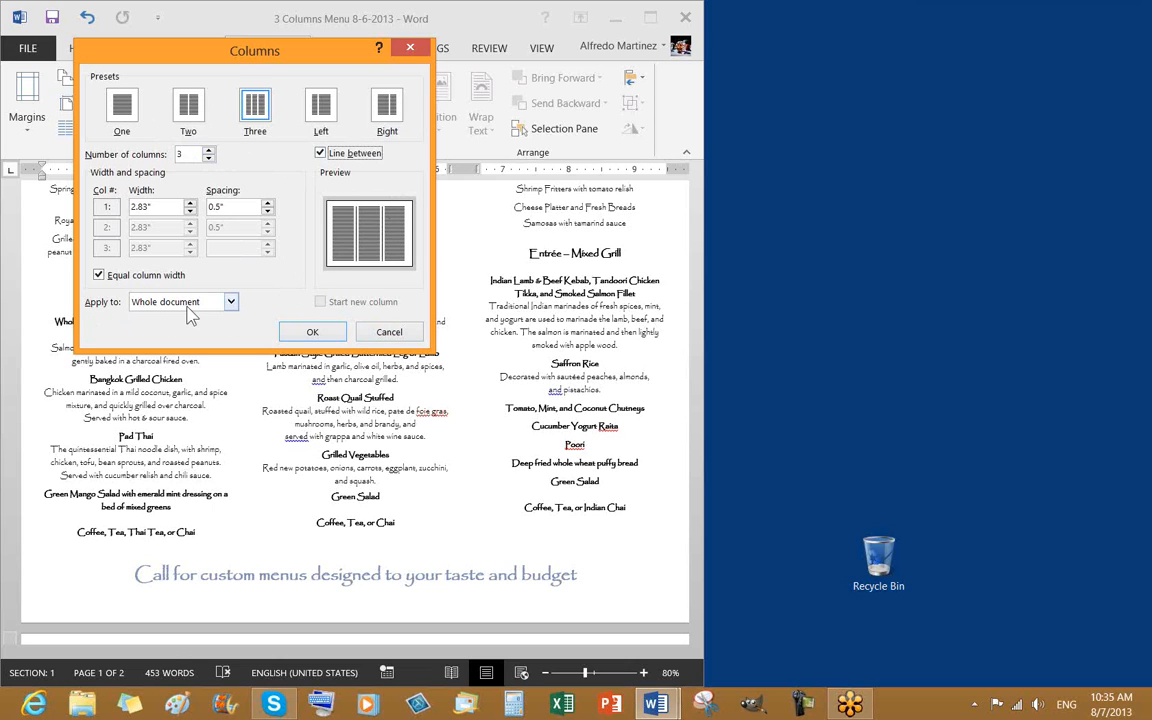
click(231, 302)
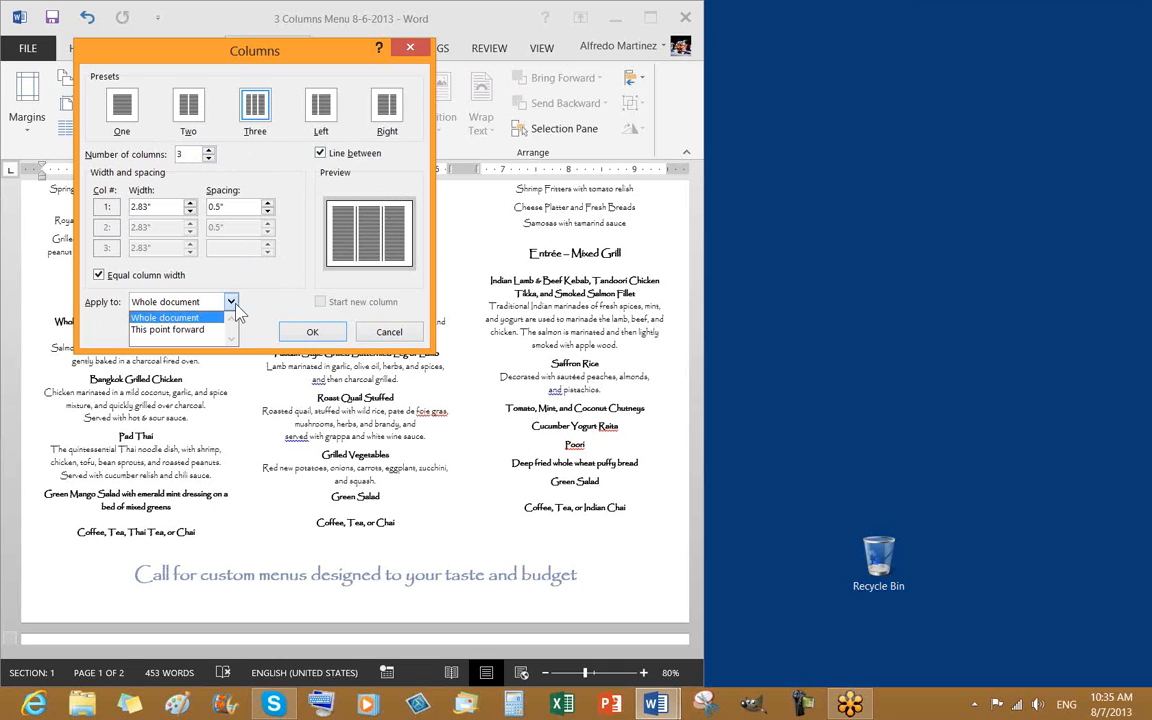
click(210, 318)
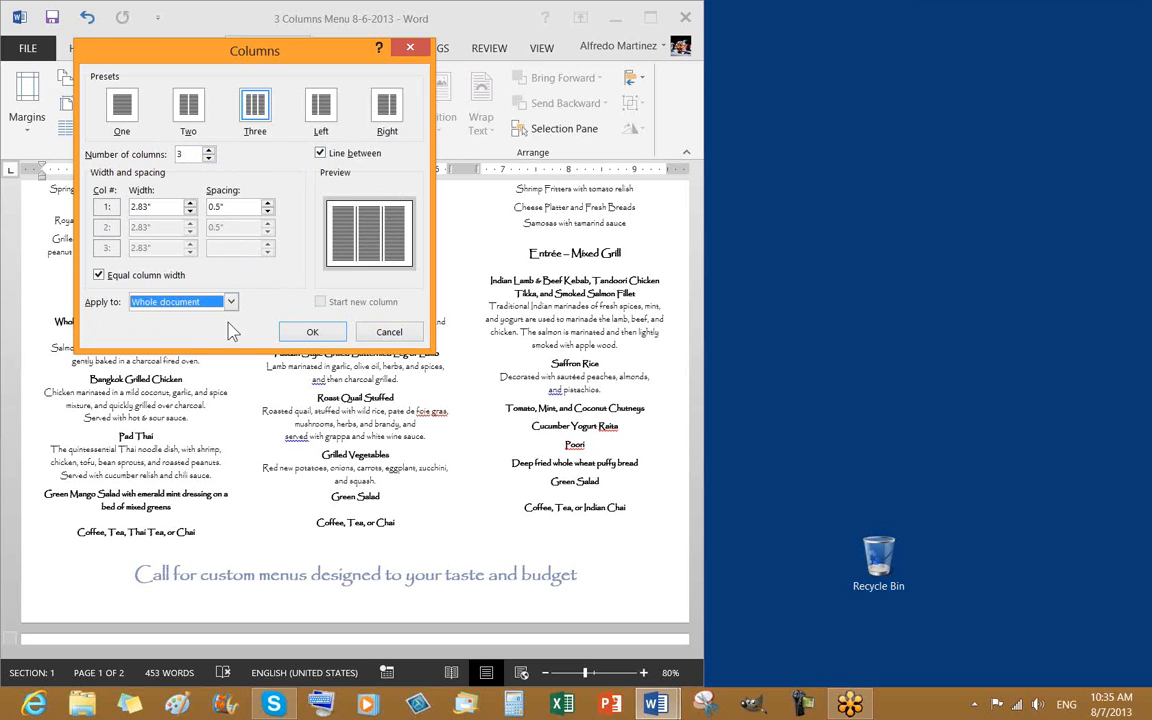
click(312, 334)
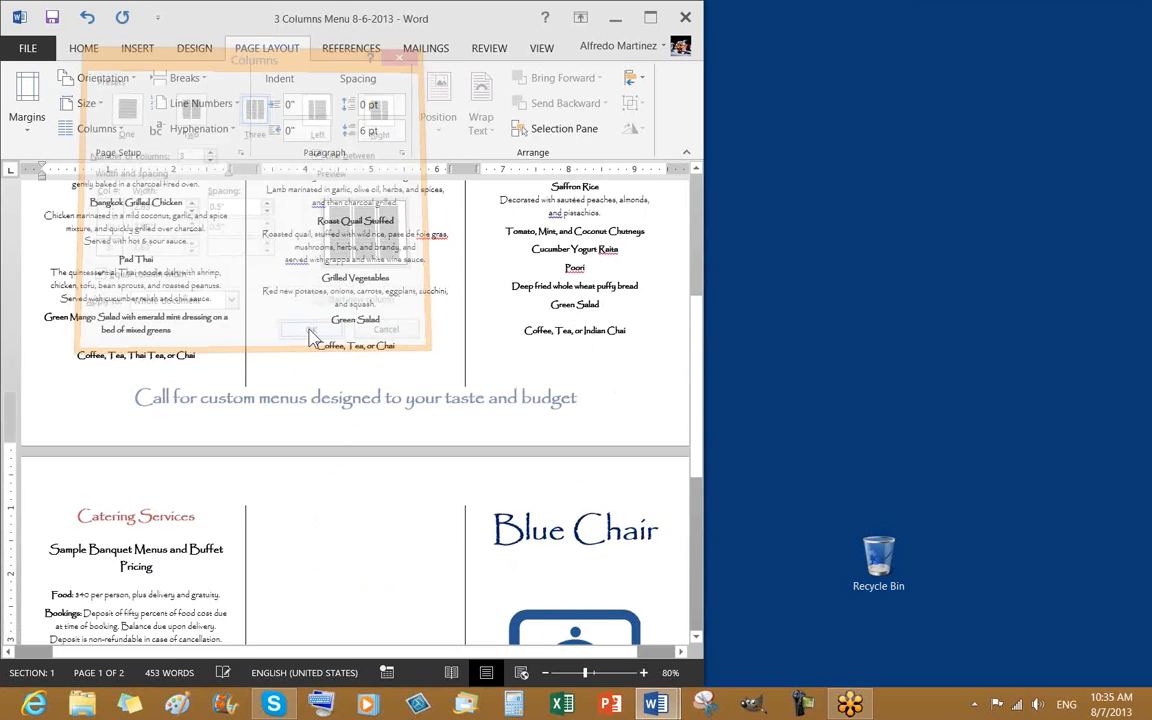
scroll(606, 469, up, 7)
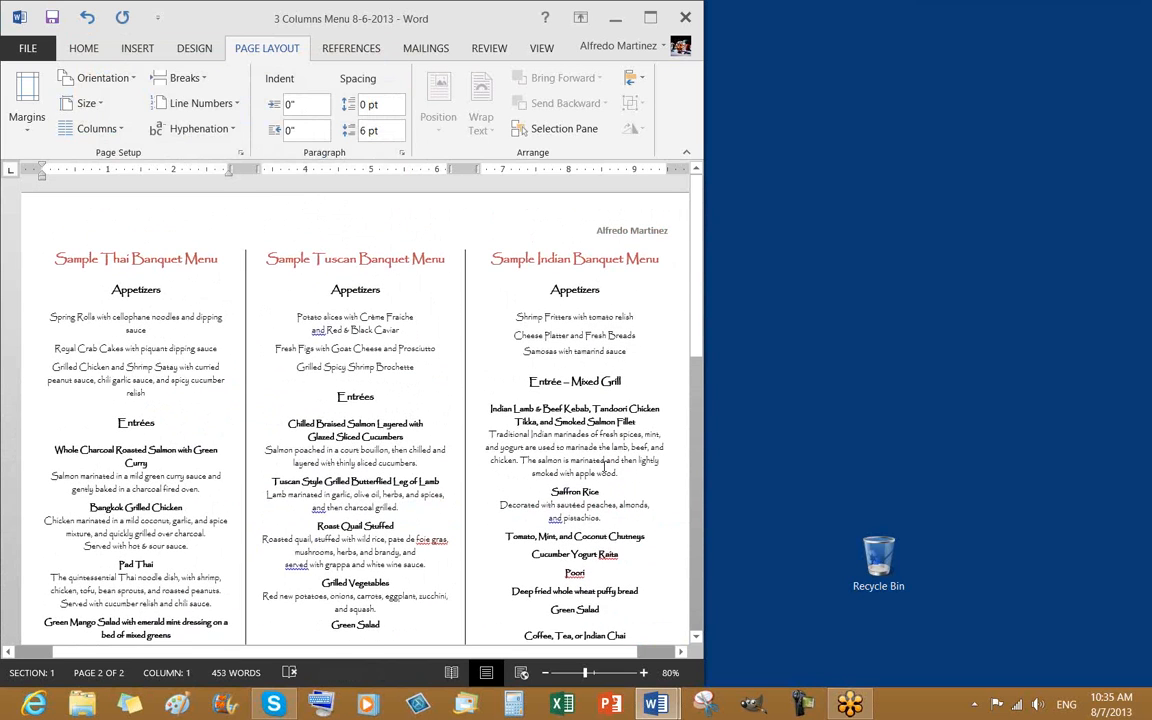
scroll(535, 359, down, 5)
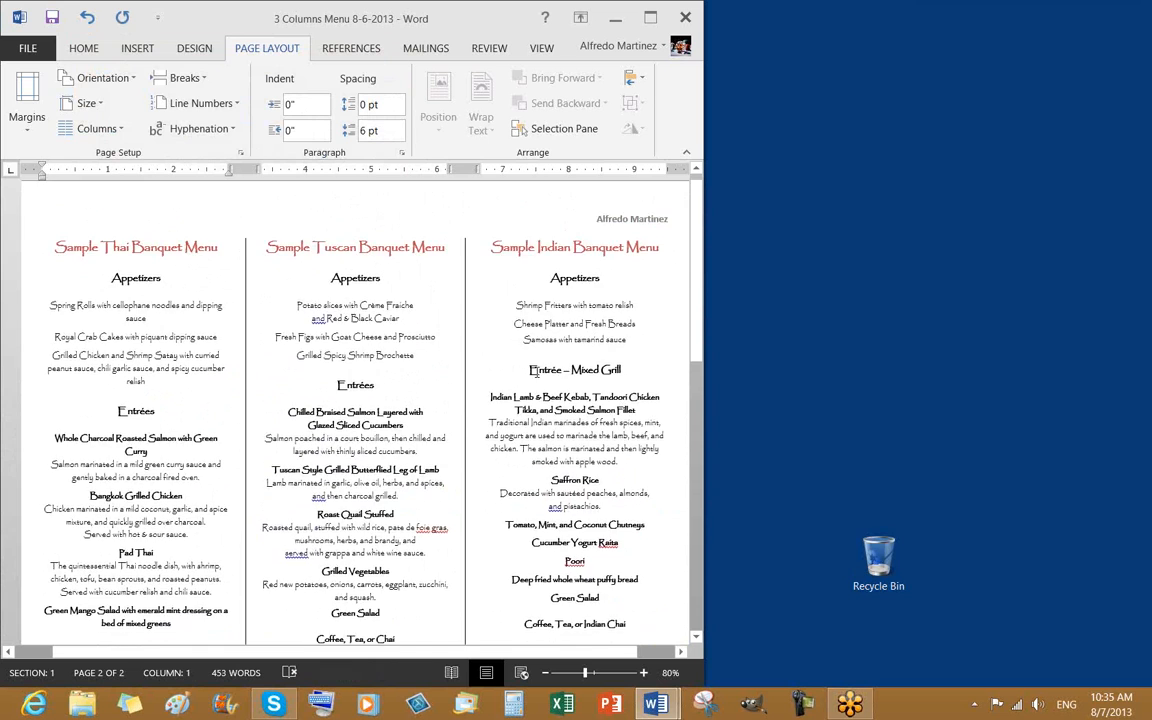
scroll(535, 359, down, 10)
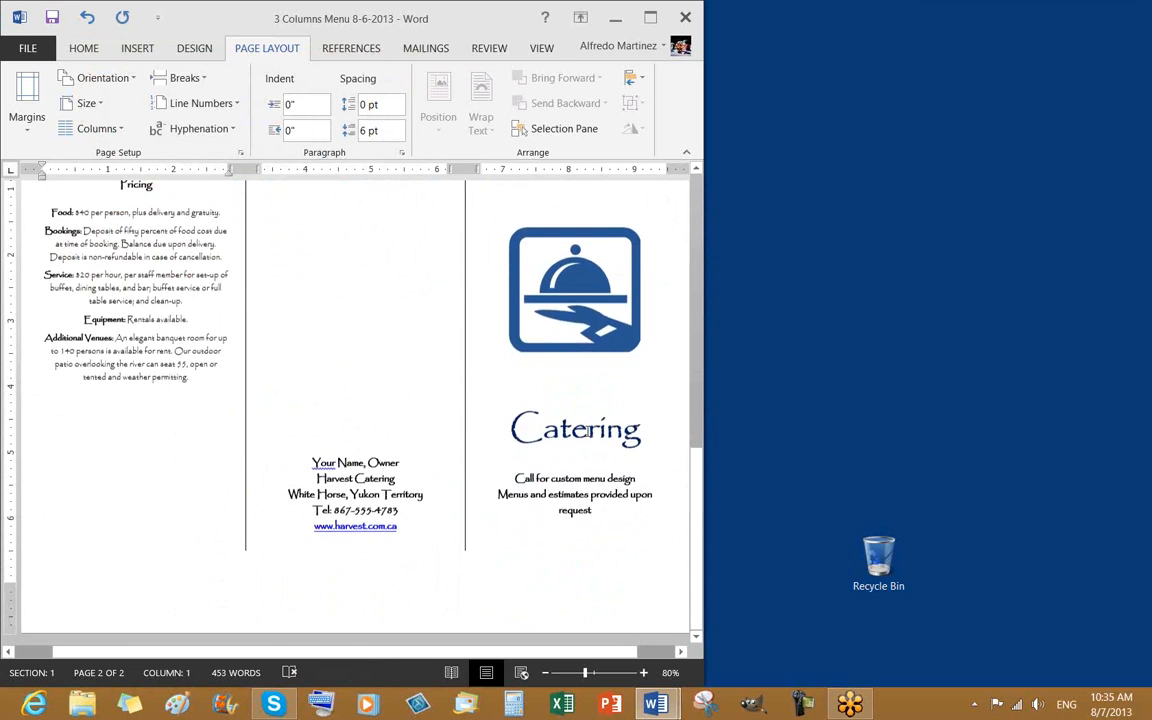
scroll(583, 463, up, 6)
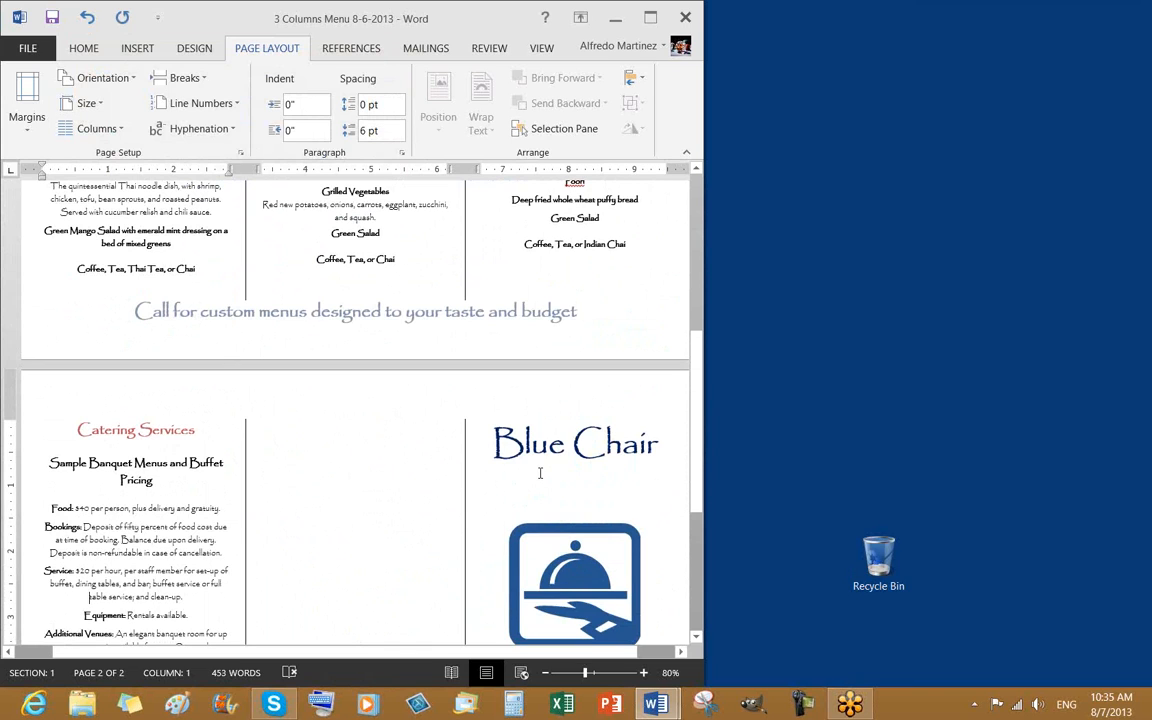
scroll(540, 470, down, 4)
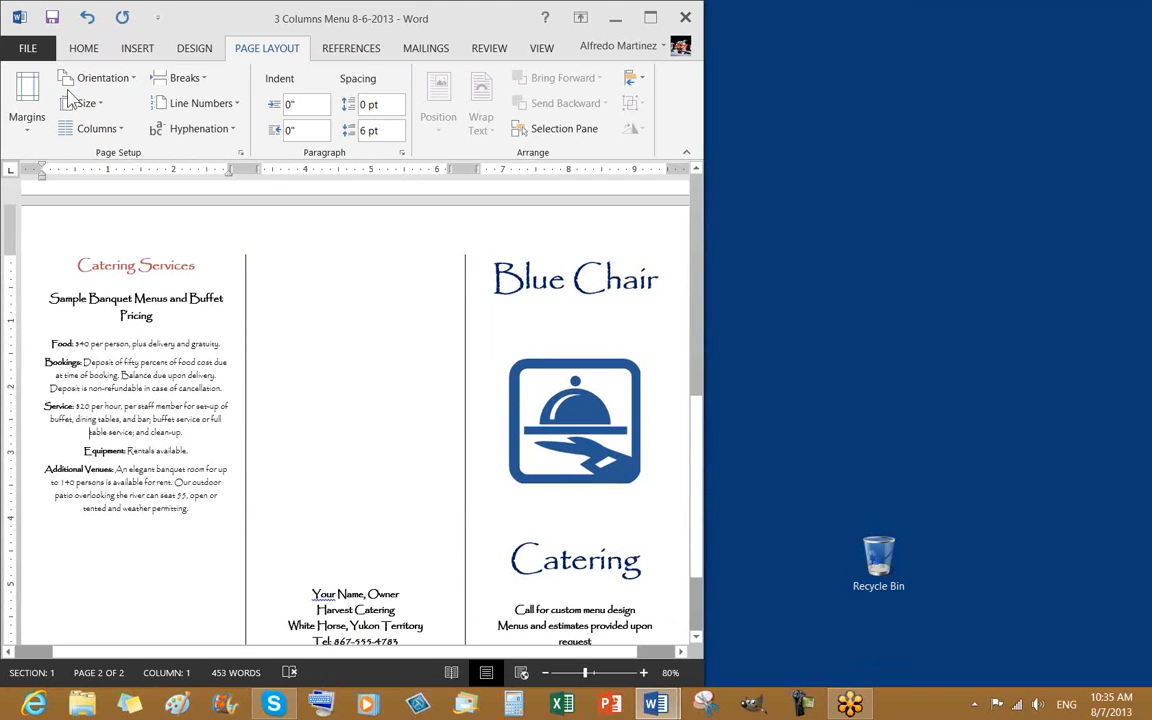
click(52, 17)
scroll(360, 300, up, 5)
scroll(420, 316, up, 5)
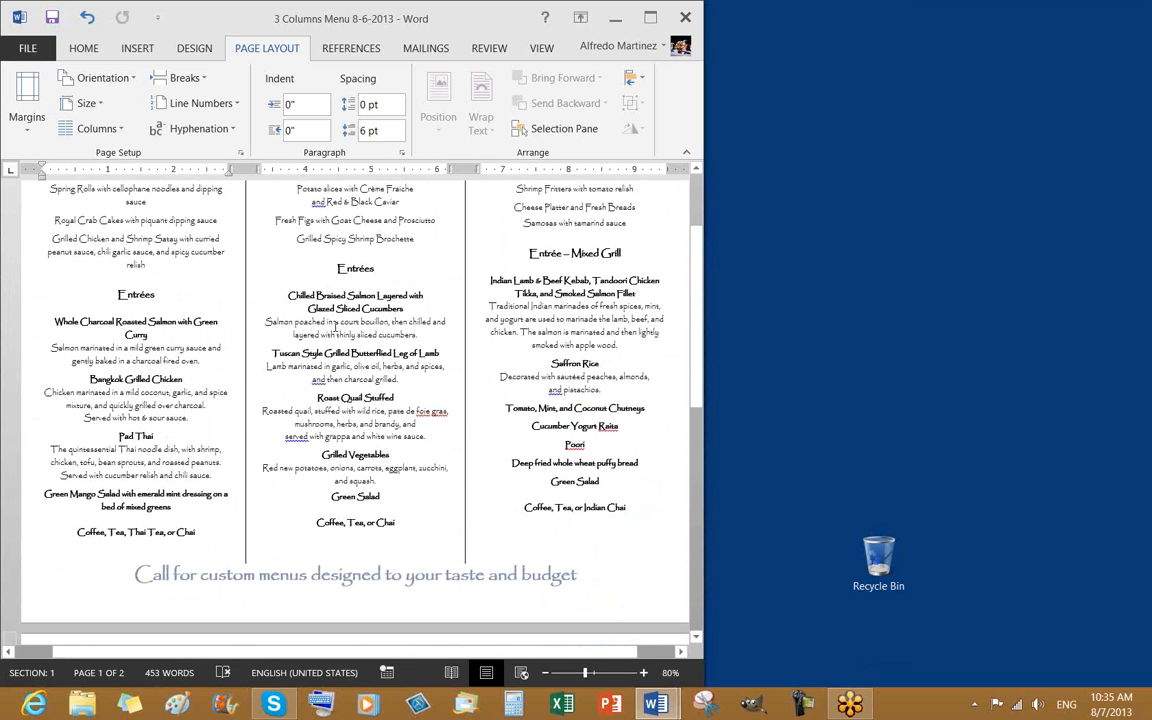
scroll(412, 410, down, 8)
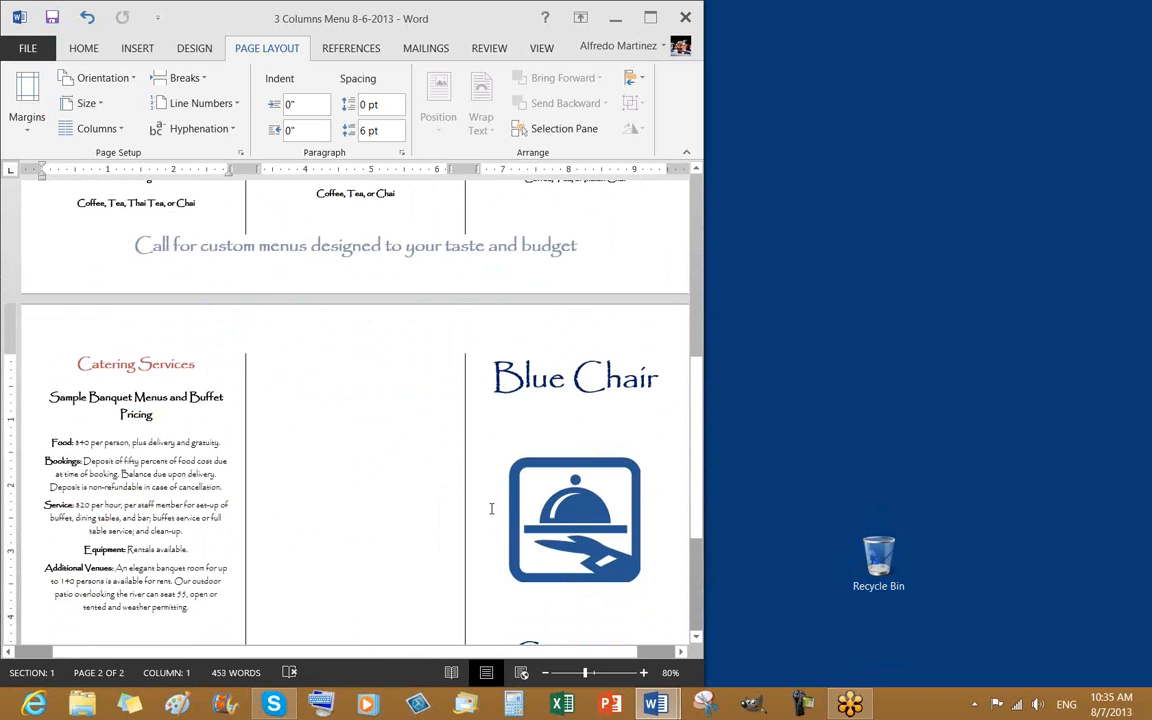
scroll(485, 490, up, 3)
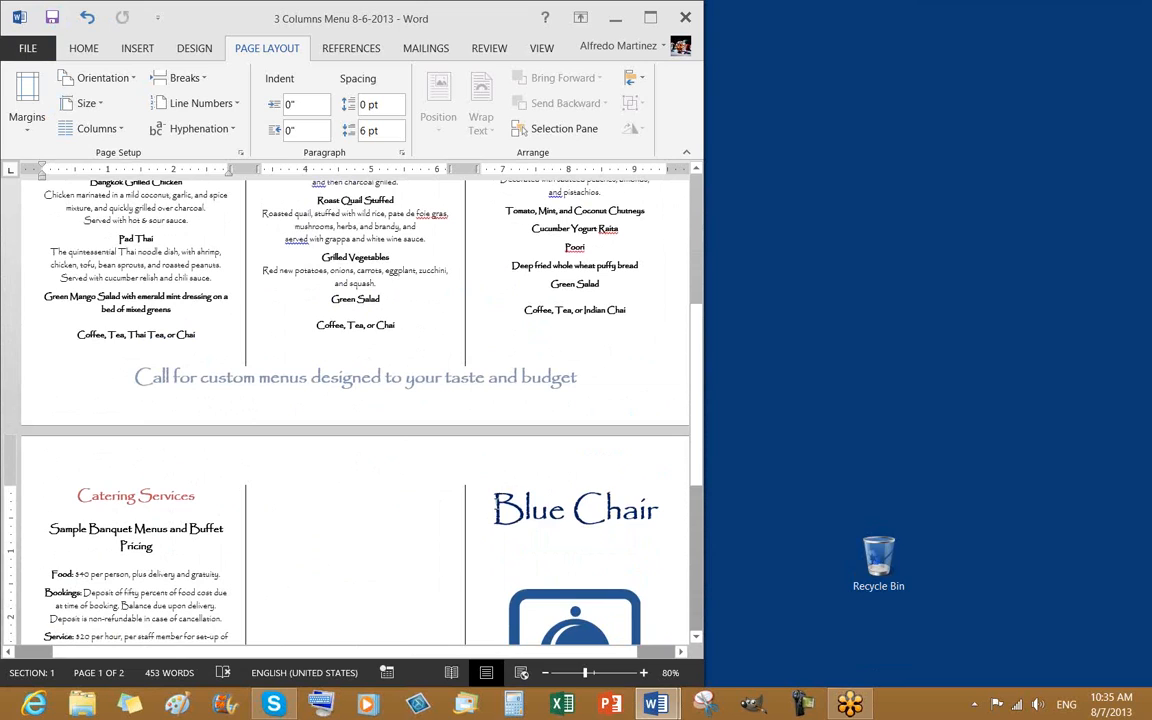
click(632, 310)
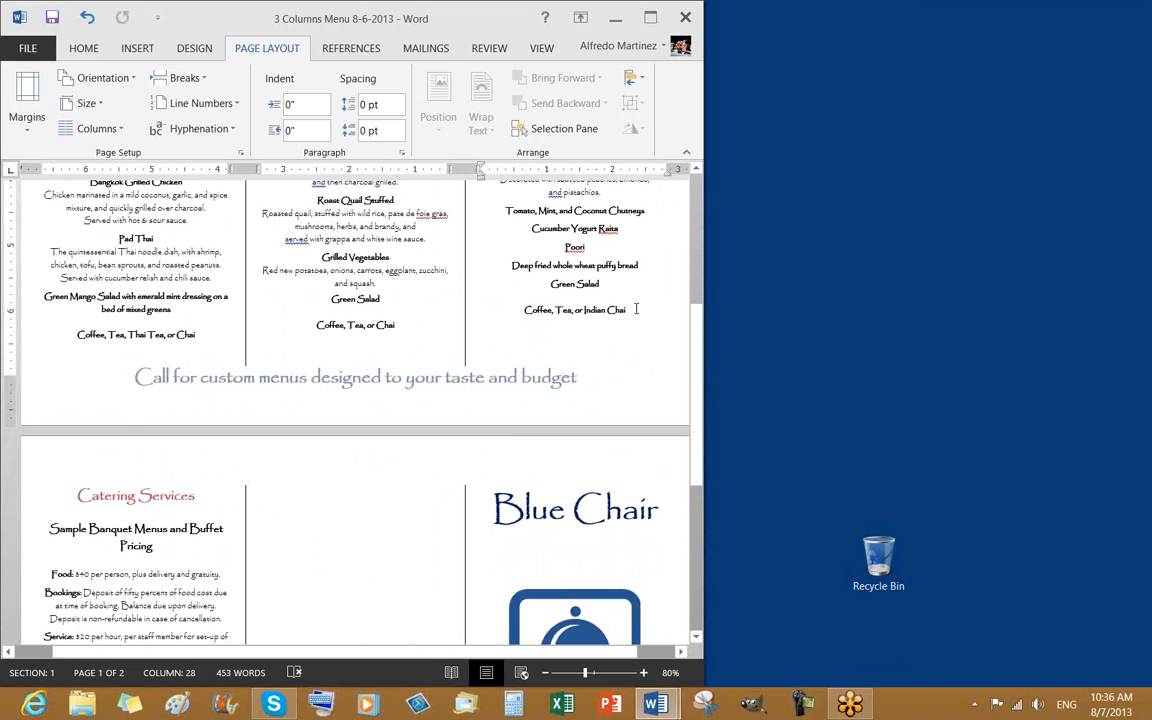
Turn on Show/Hide ¶ formatting marks and bring up the Page Layout Breaks list
click(88, 50)
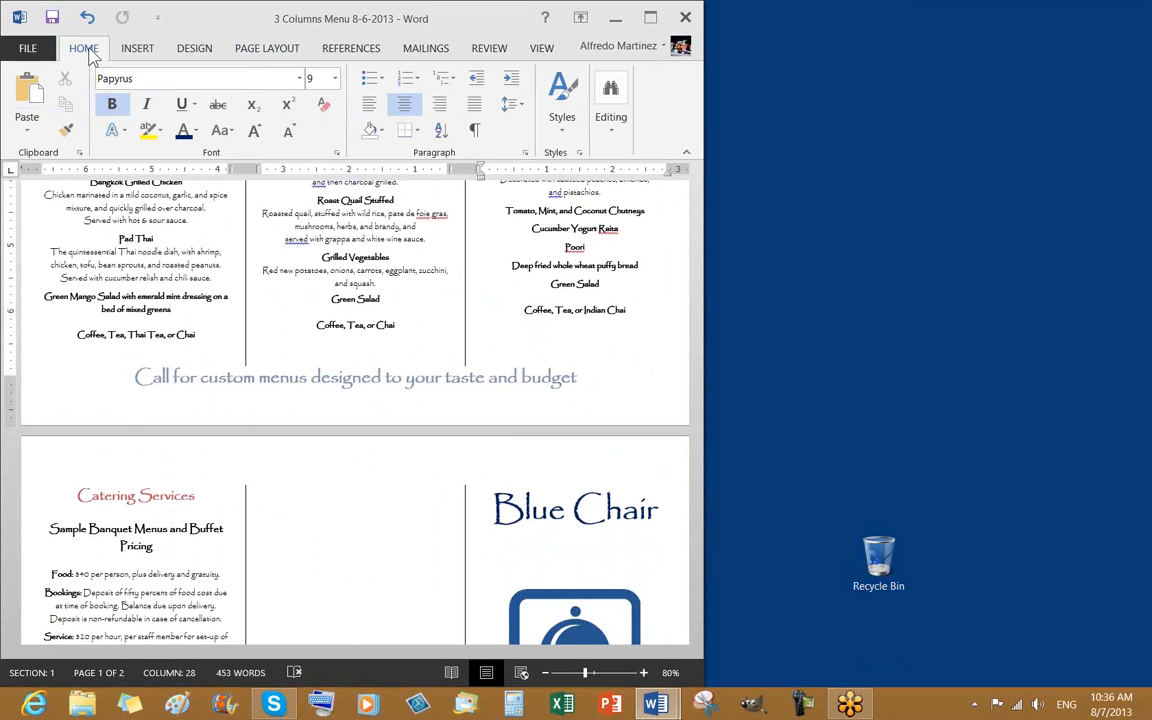
click(475, 131)
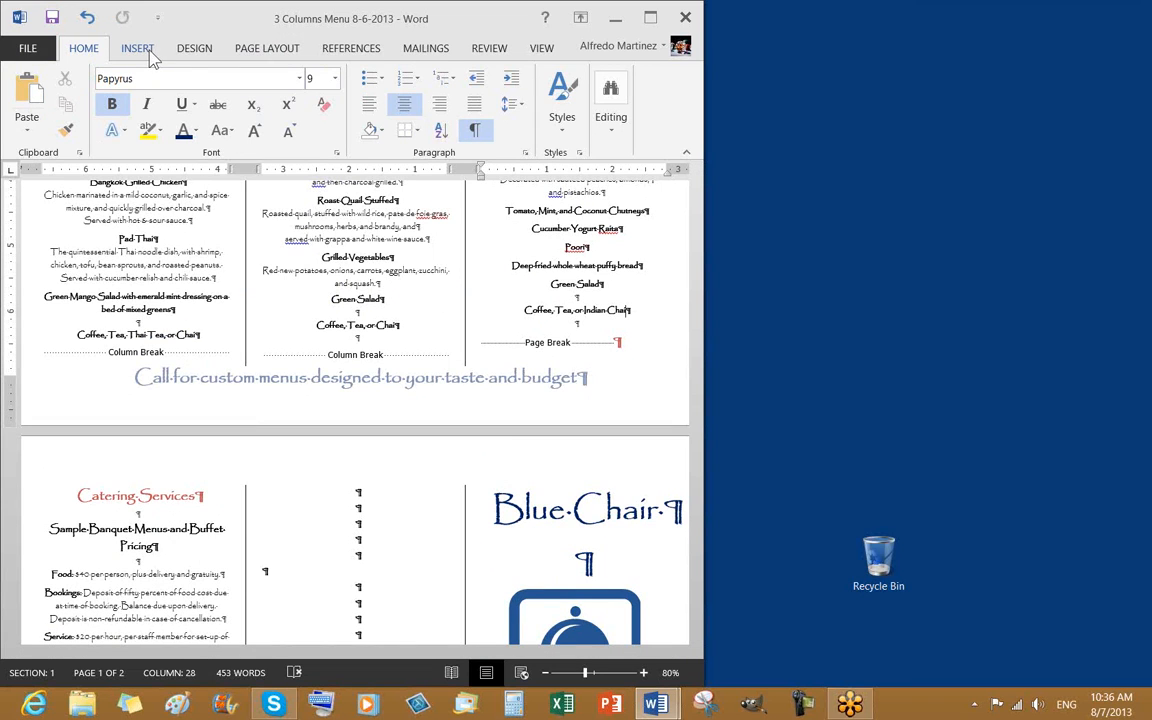
click(247, 48)
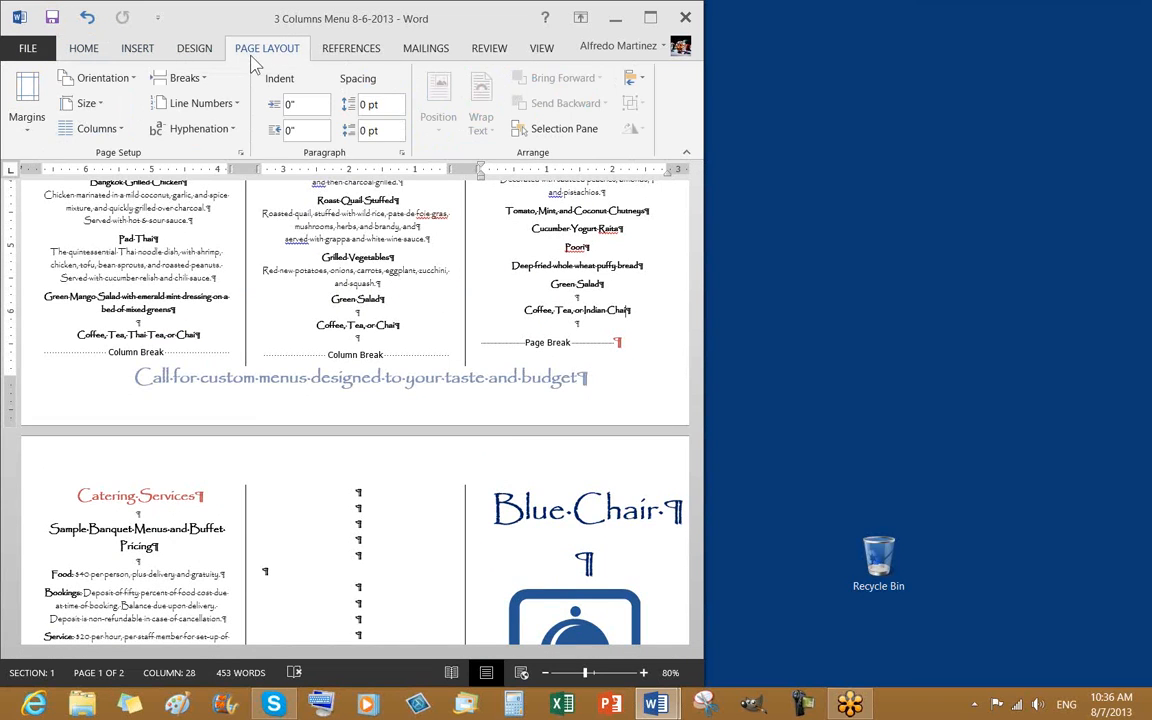
click(199, 80)
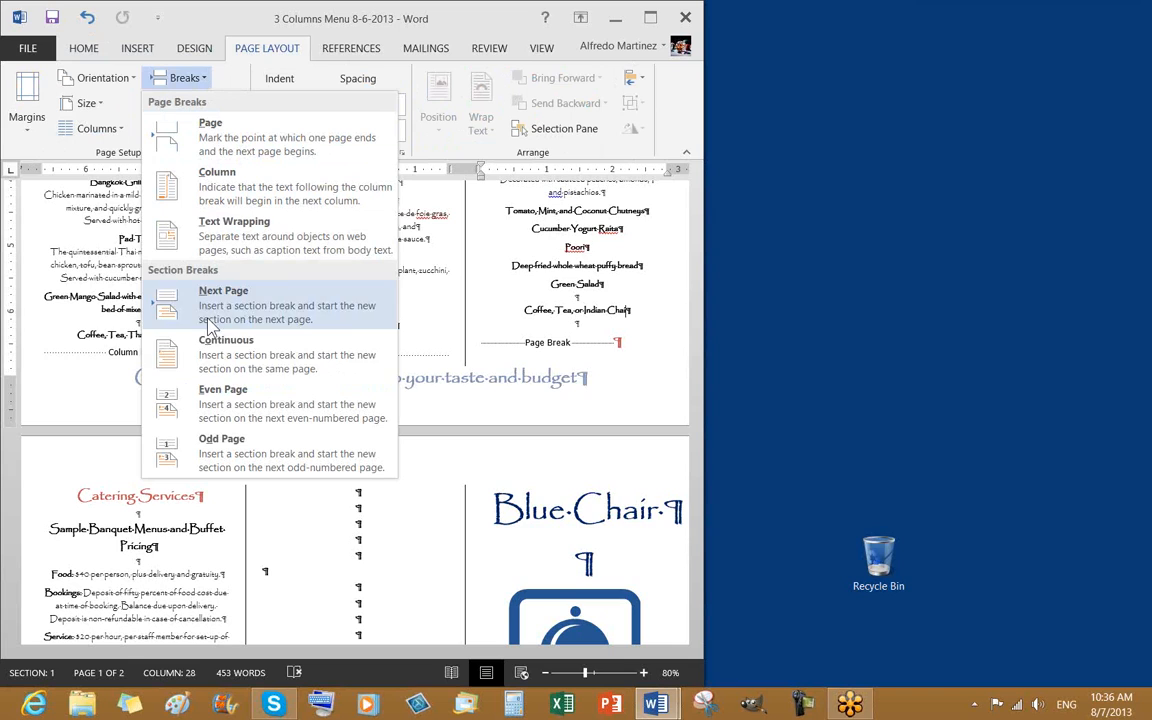
Insert a section break after 'Coffee, Tea, or Indian Chai', starting a second section
click(232, 362)
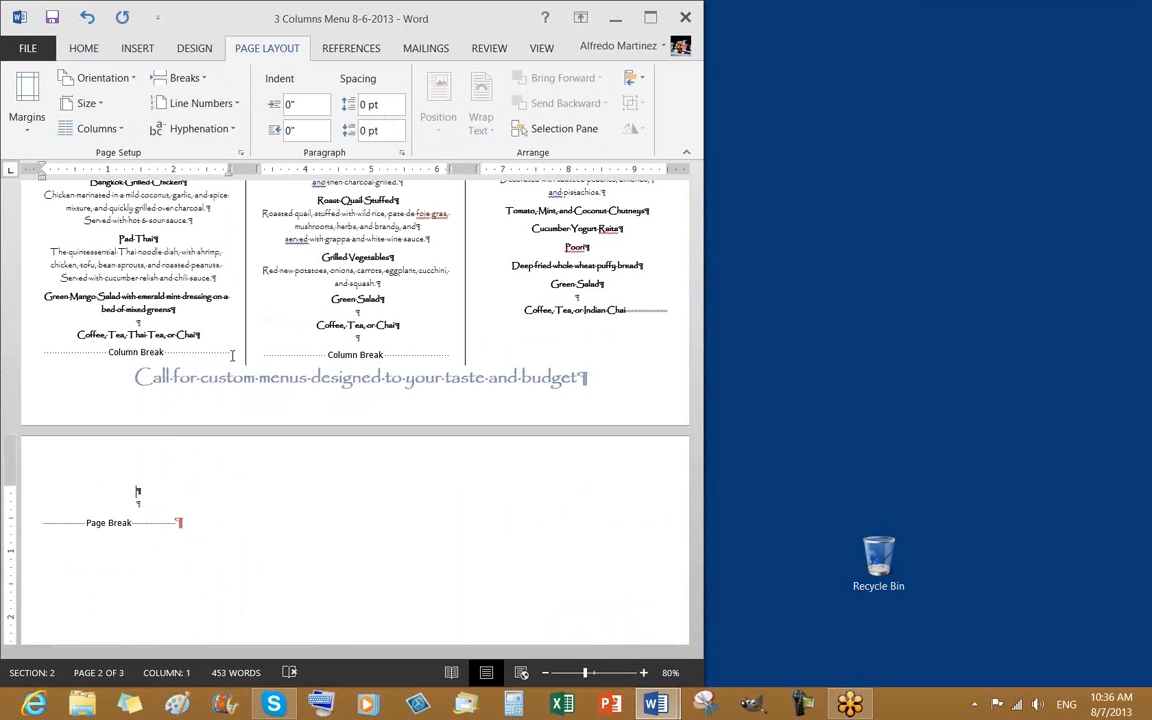
scroll(440, 421, down, 1)
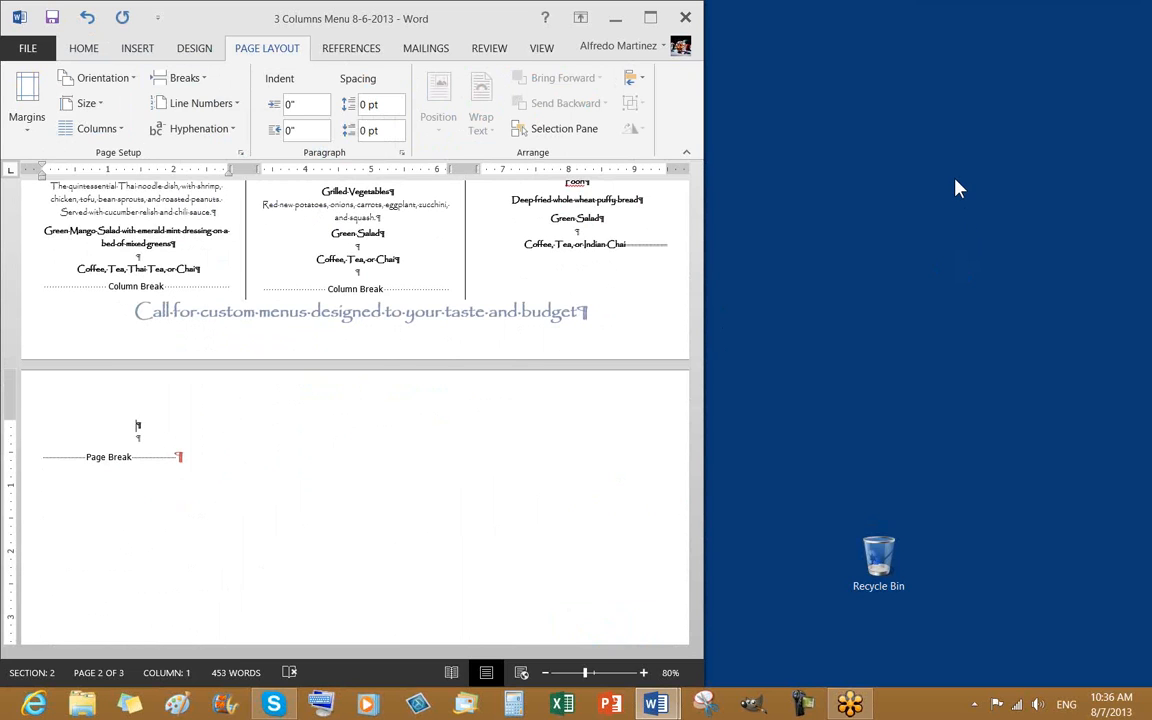
click(970, 204)
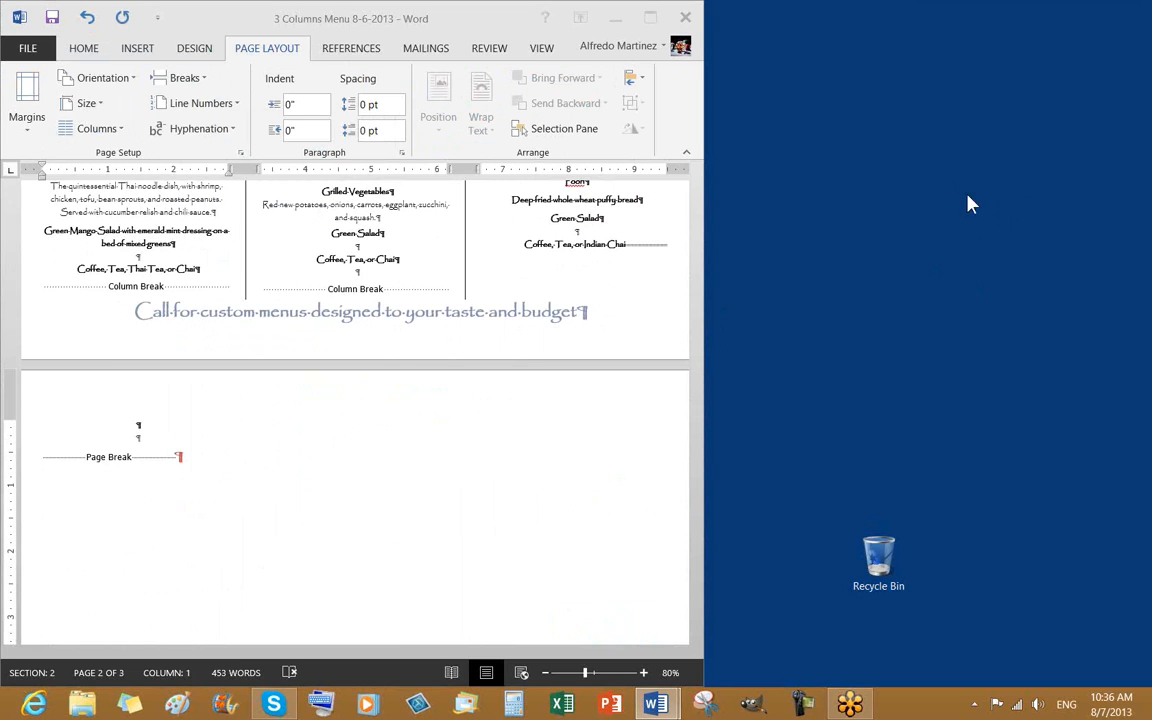
Delete the stray page break on the blank page so Catering Services moves up to page 2
click(626, 244)
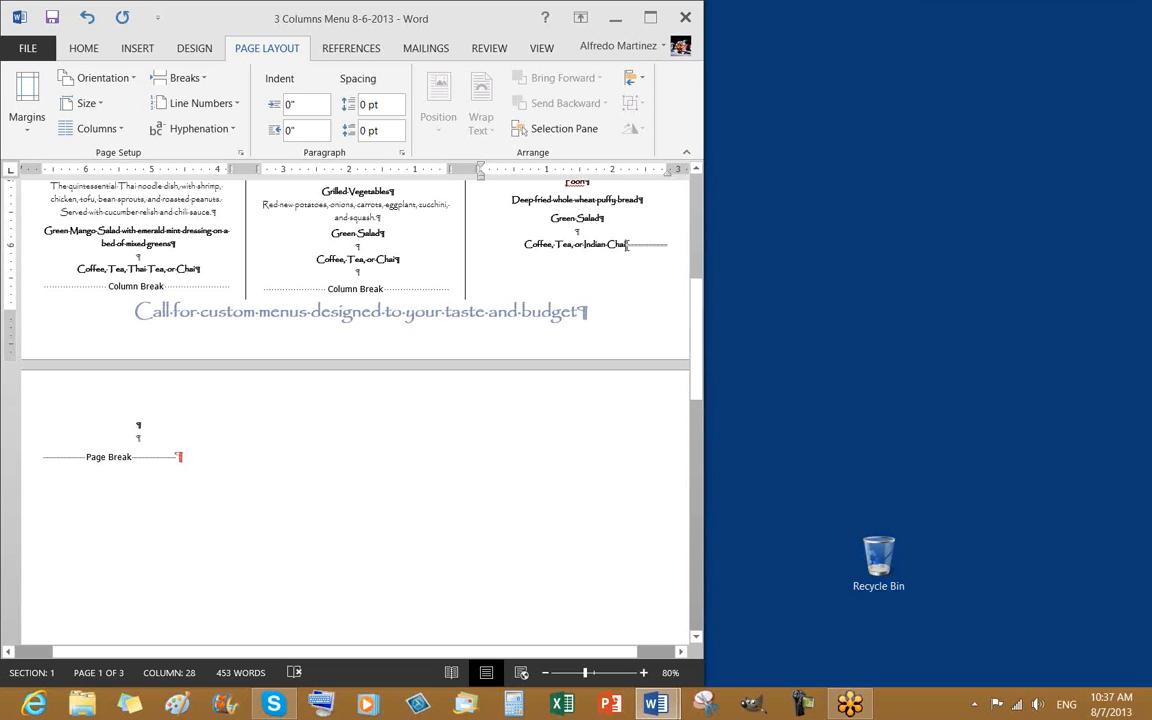
click(580, 201)
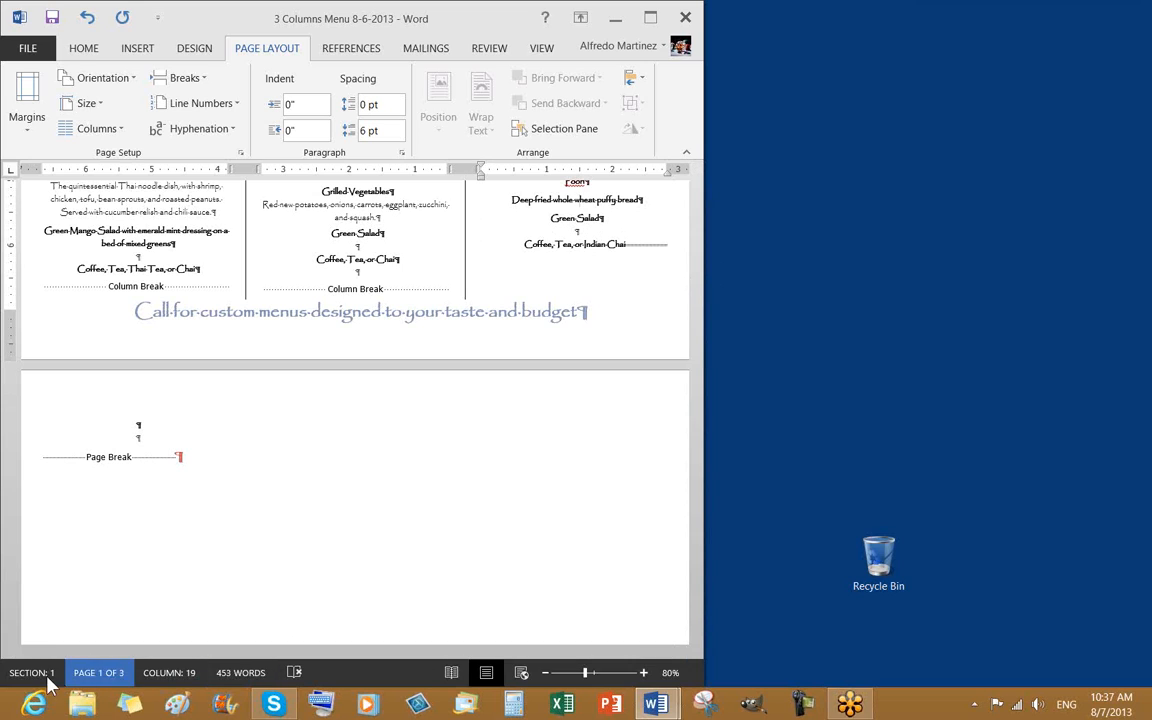
click(461, 485)
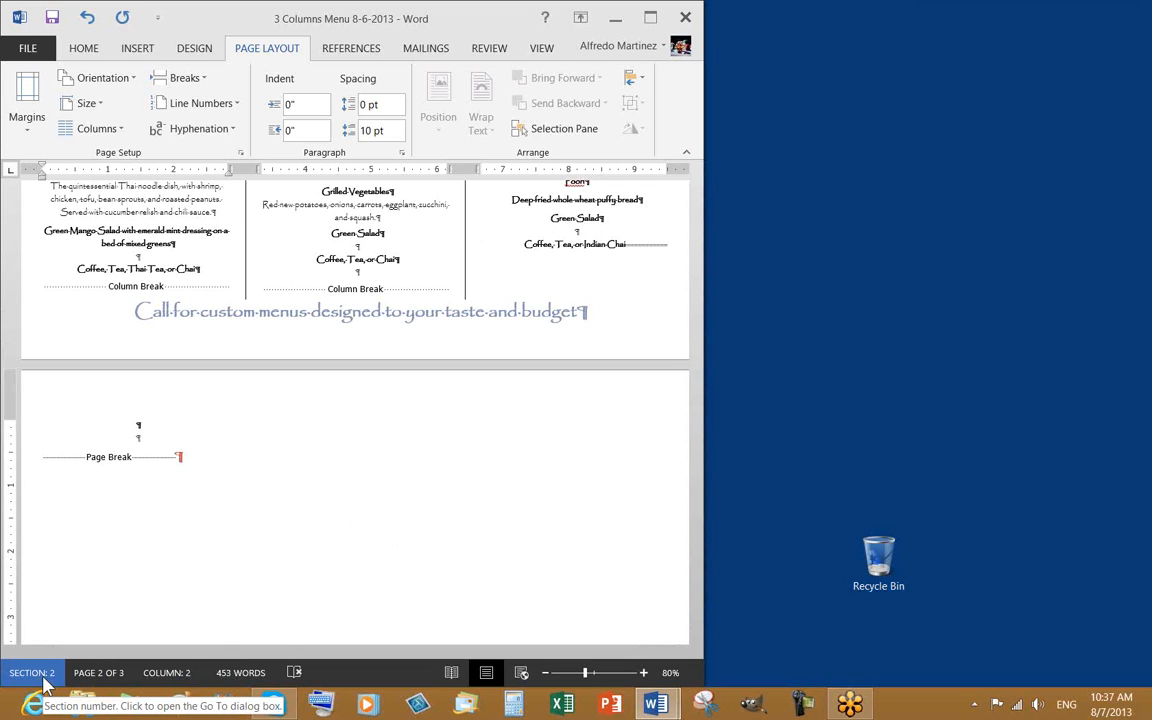
click(628, 244)
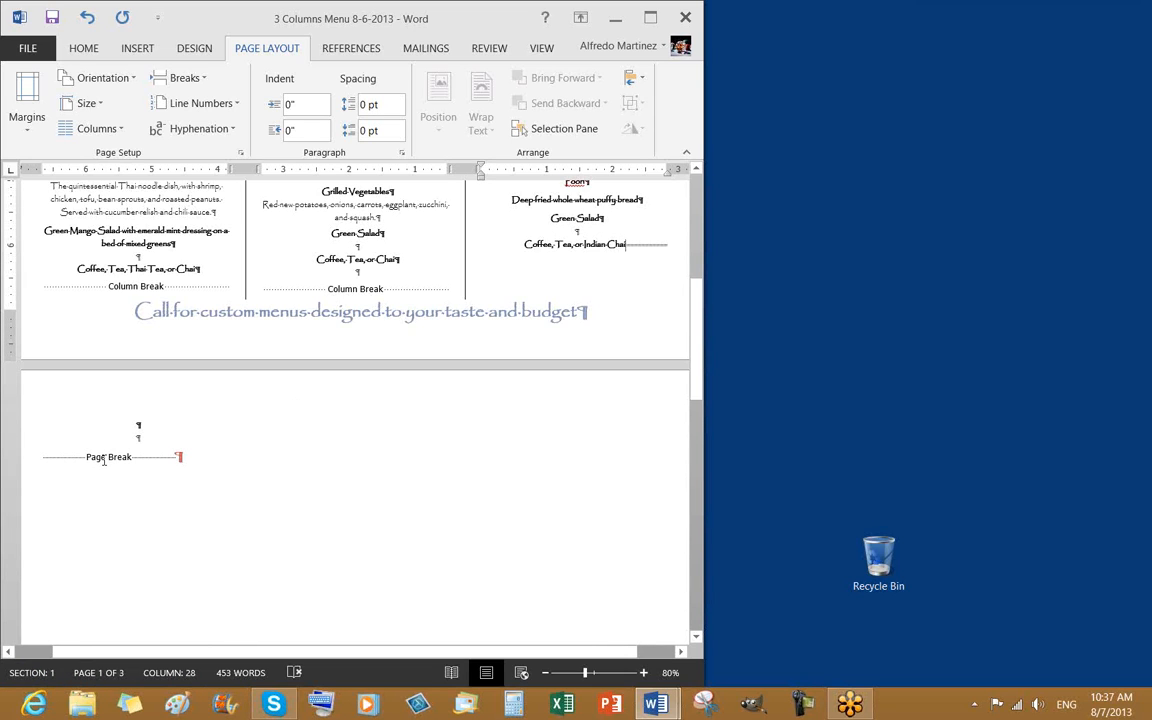
click(36, 460)
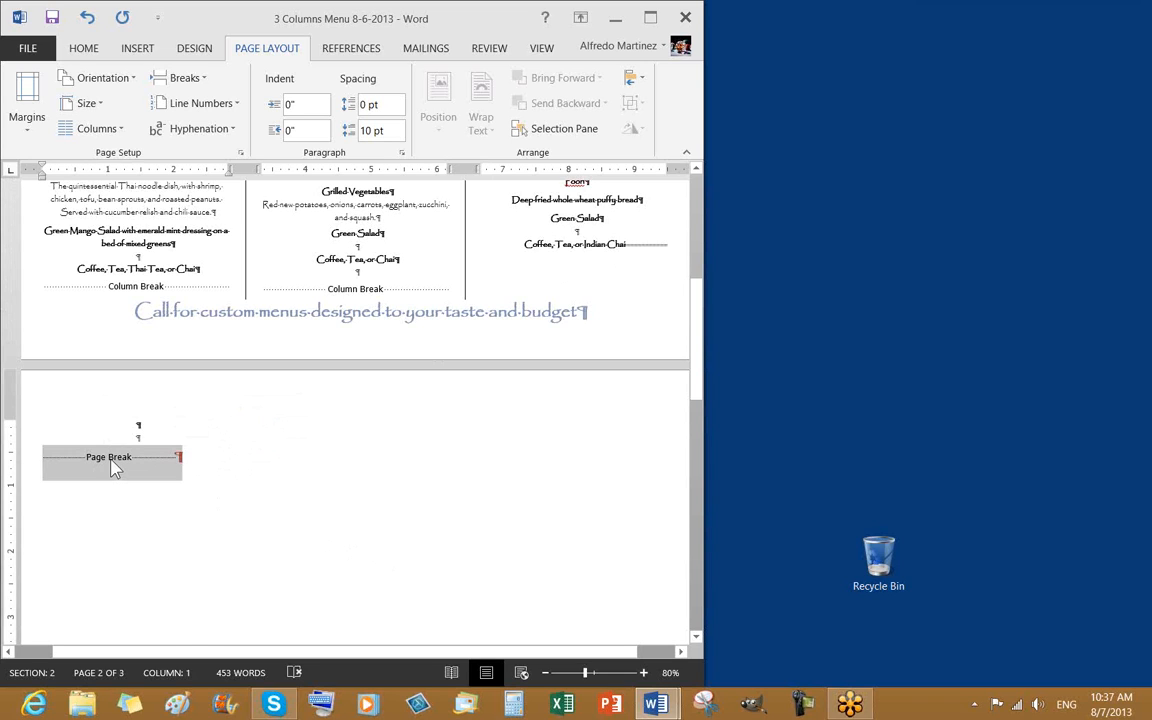
key(Delete)
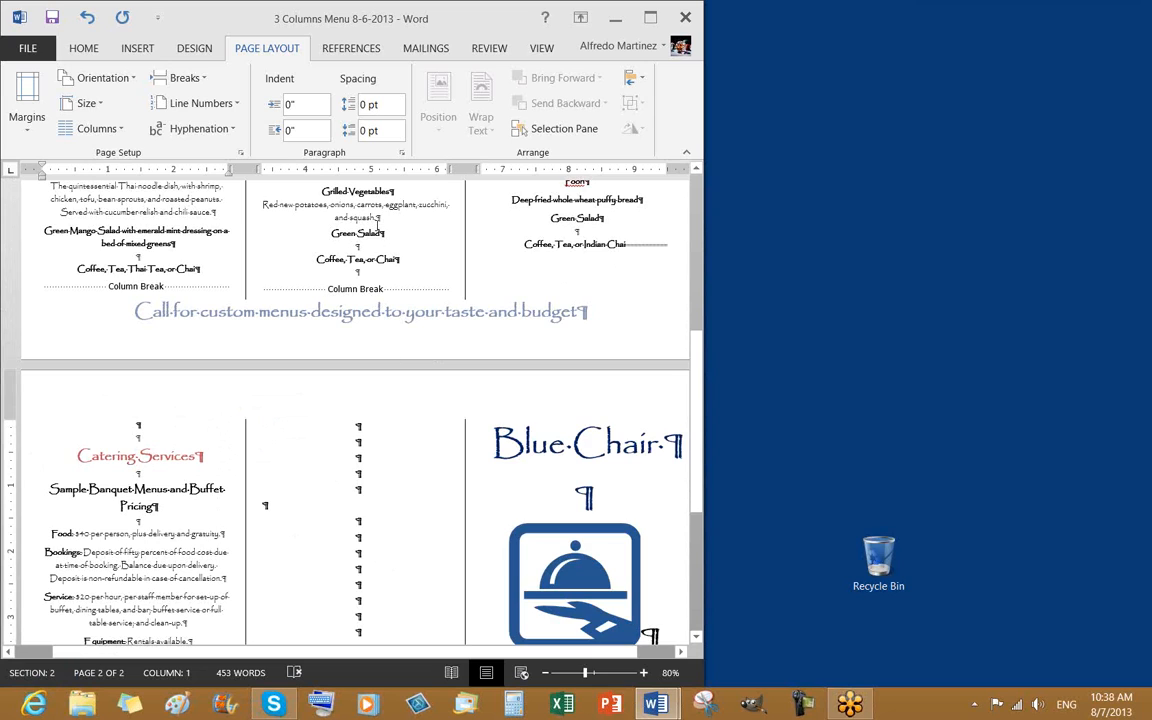
Save the menu and confirm page 2 sits in section 2
click(371, 217)
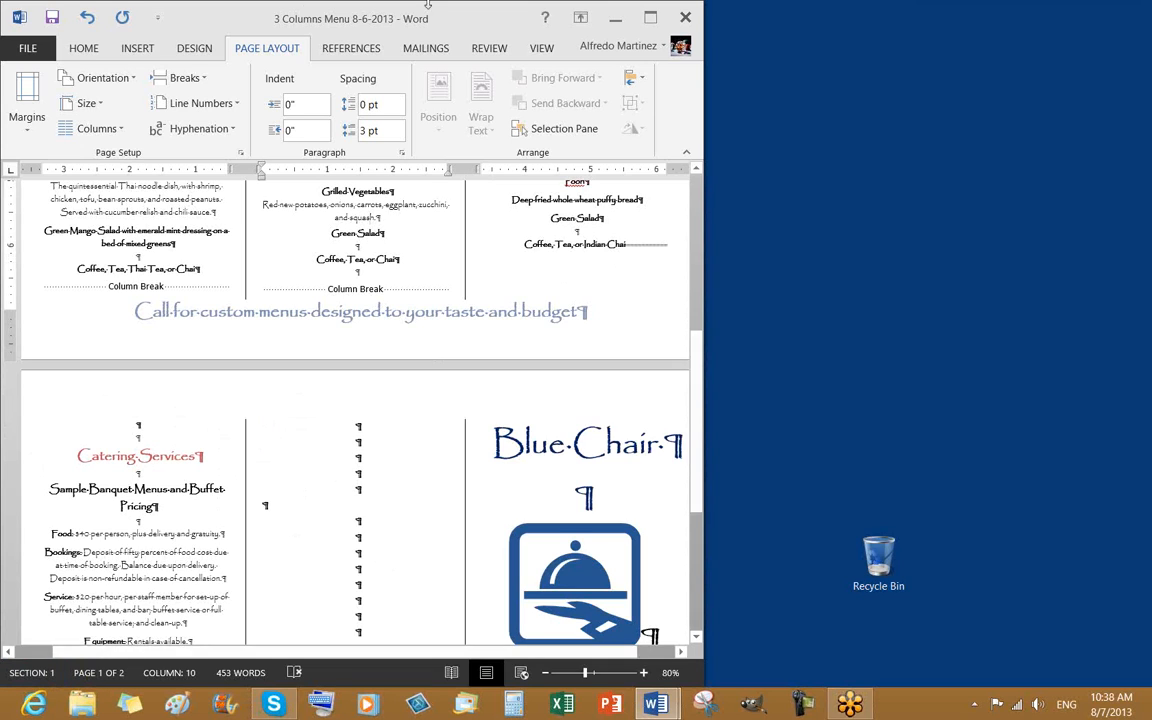
click(53, 22)
click(312, 392)
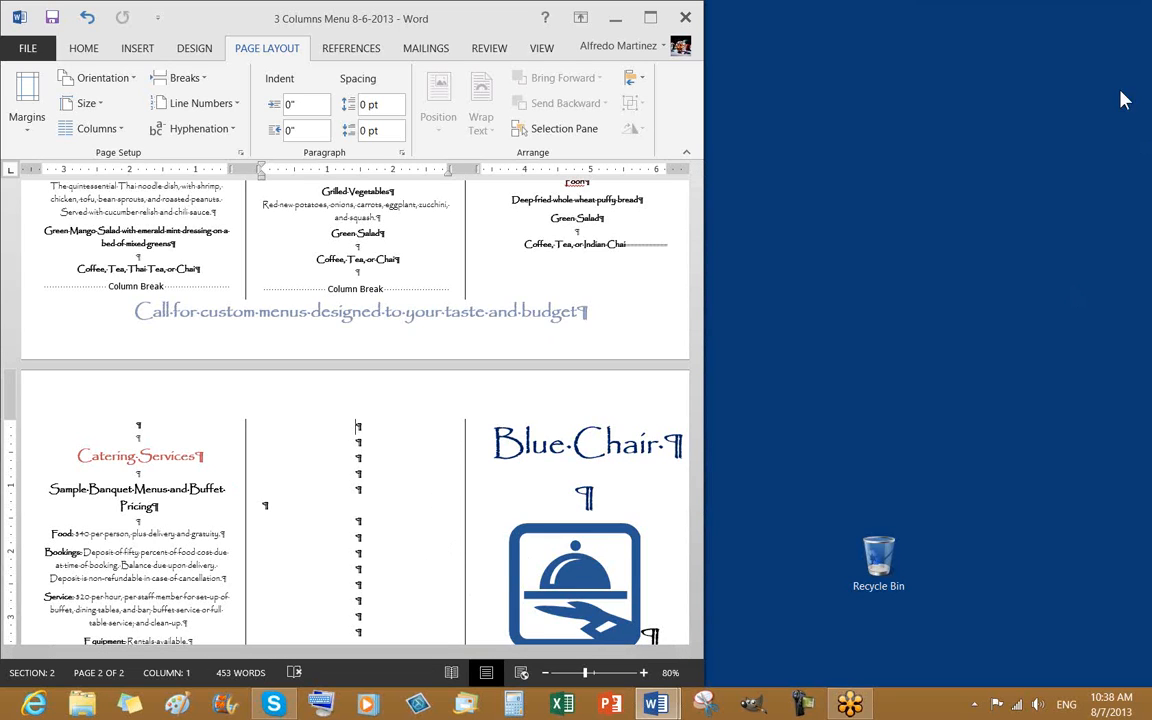
click(1143, 183)
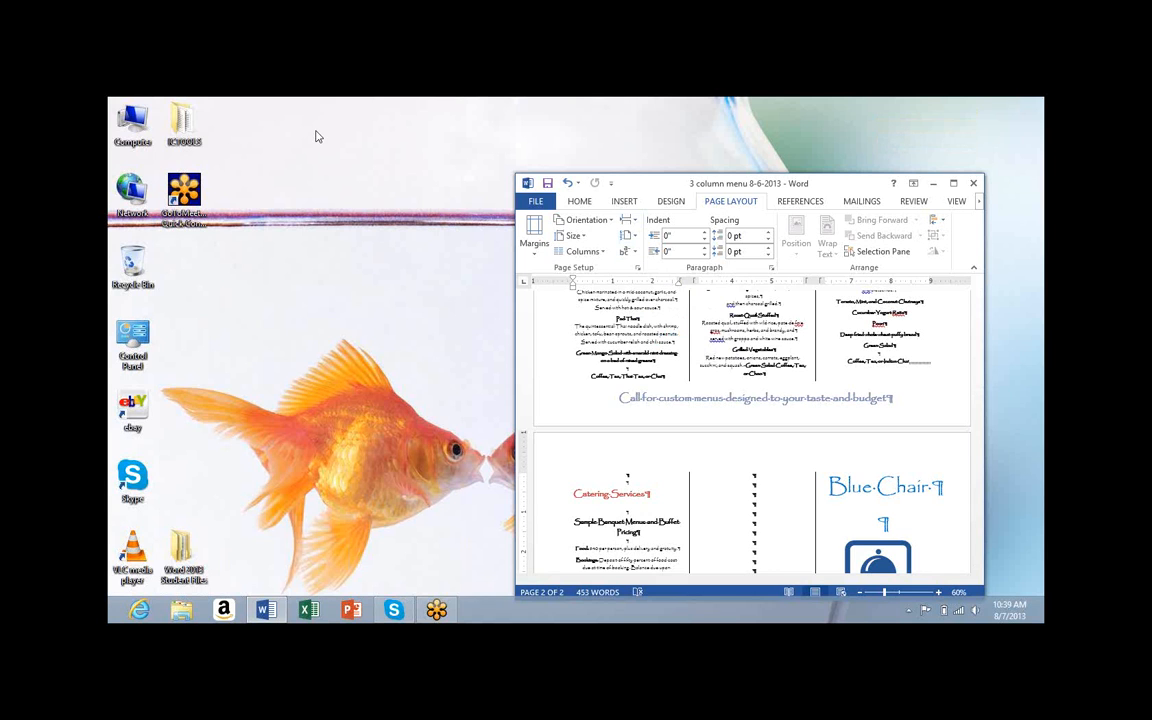
Drag the Word window up and toward the left of the desktop
drag(651, 190, 318, 136)
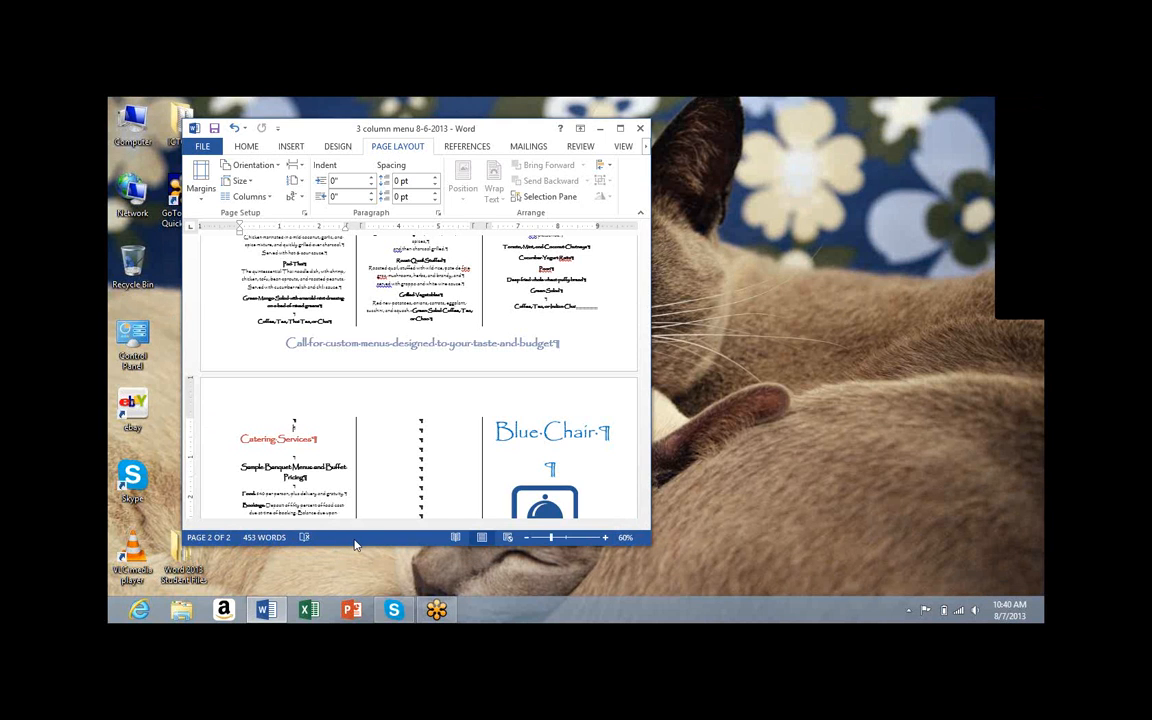
Add the Section indicator to the status bar, showing Section 2
right_click(355, 541)
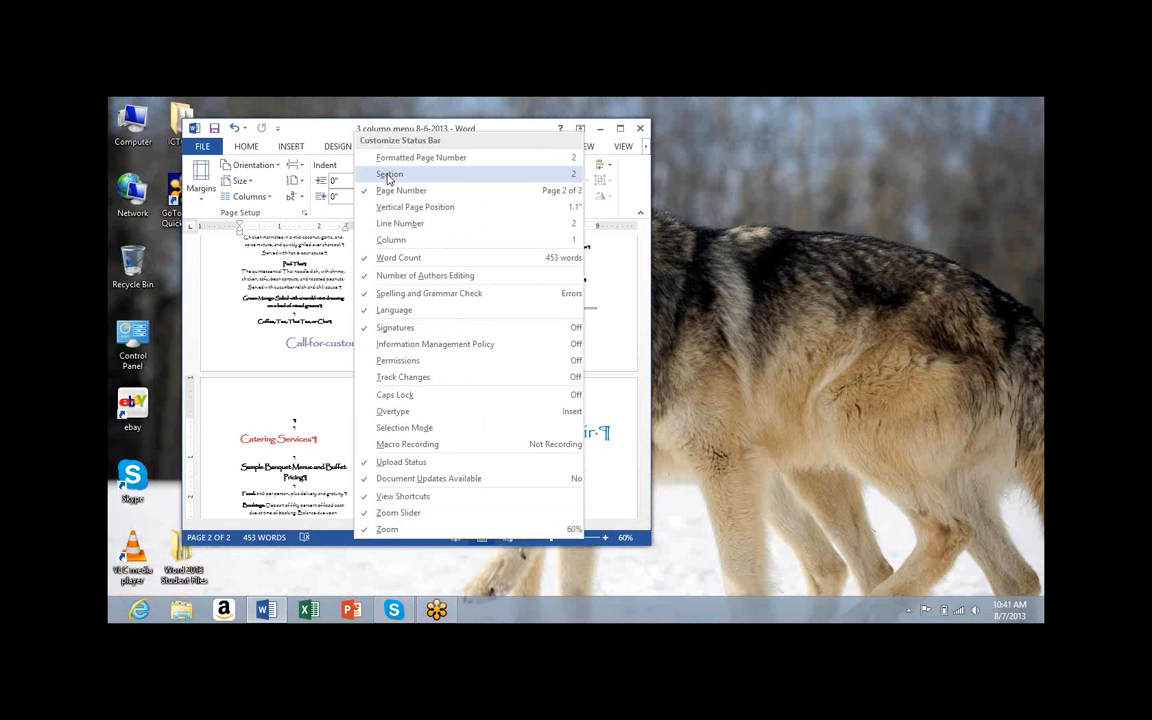
click(389, 175)
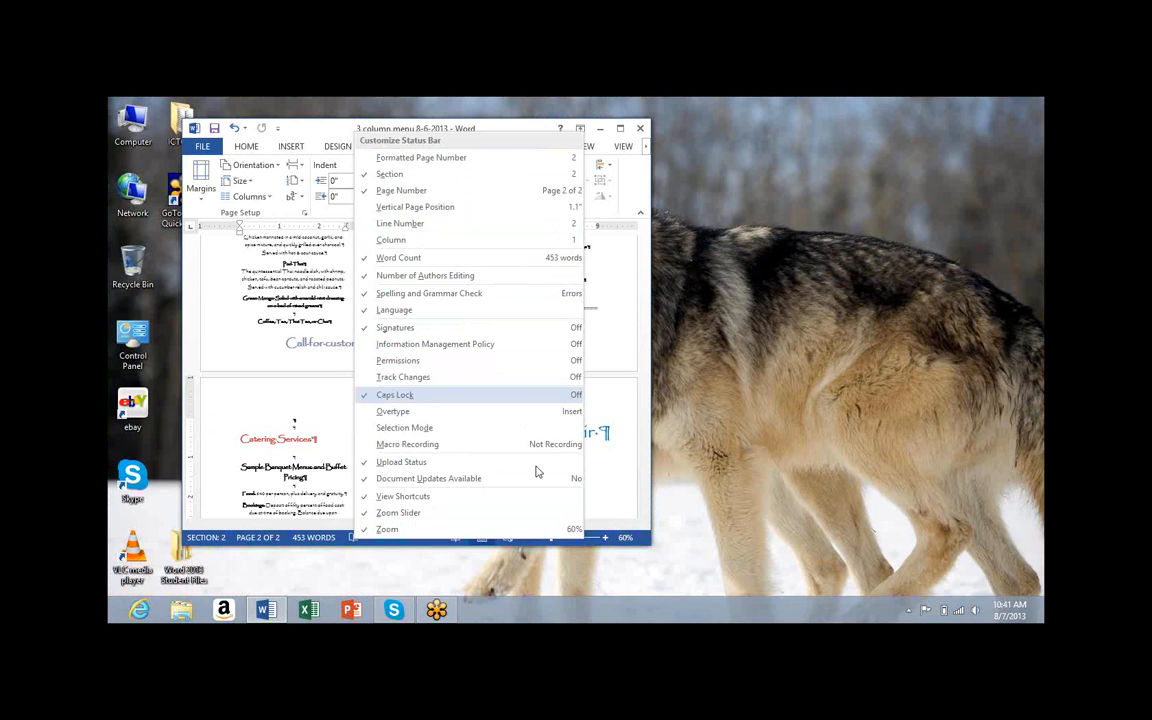
click(634, 447)
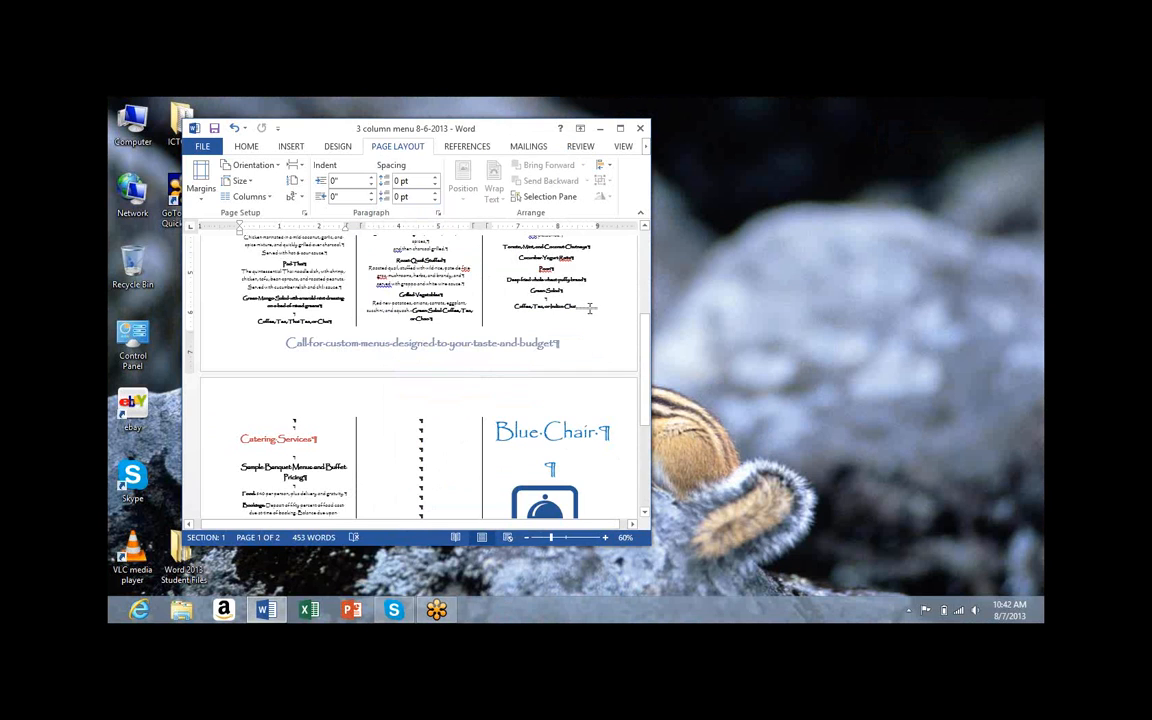
click(584, 308)
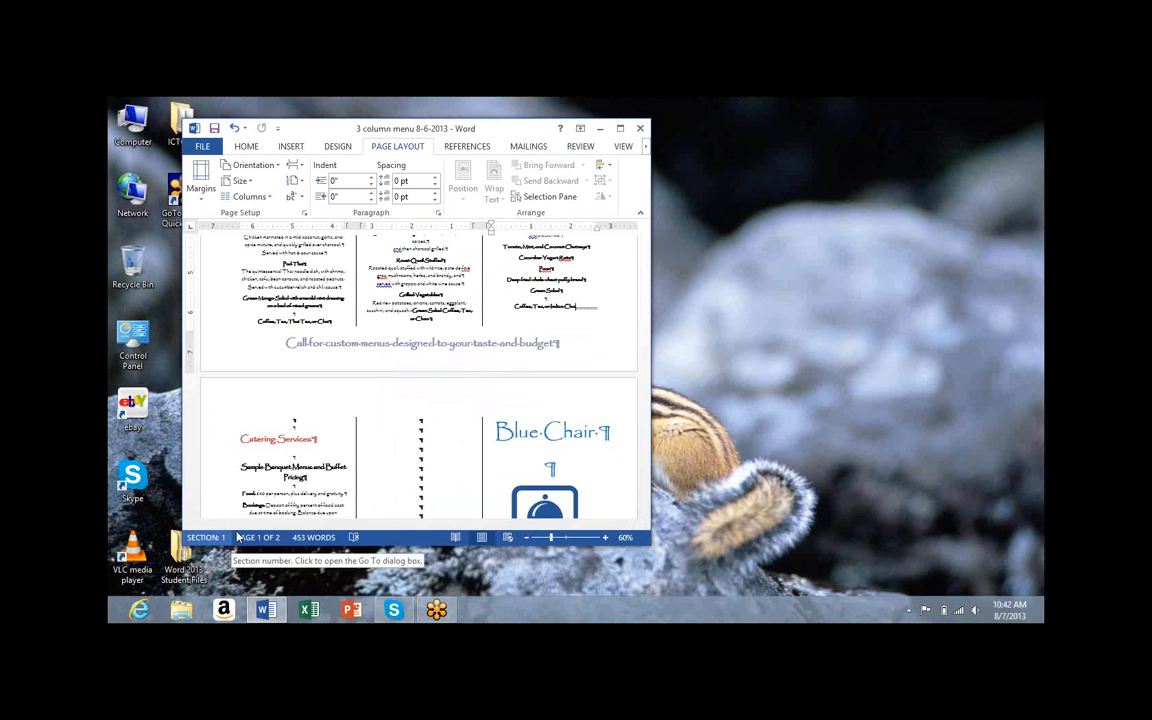
click(286, 458)
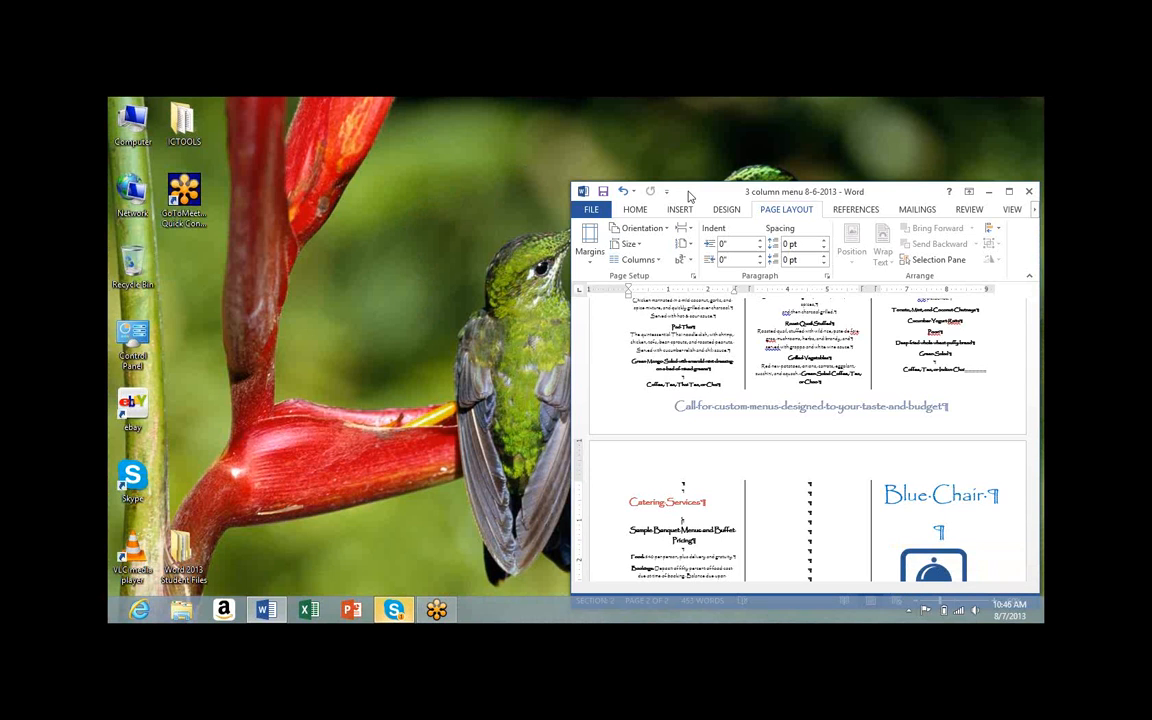
Open the youtube.com link from the Skype International College chat in the browser
click(395, 610)
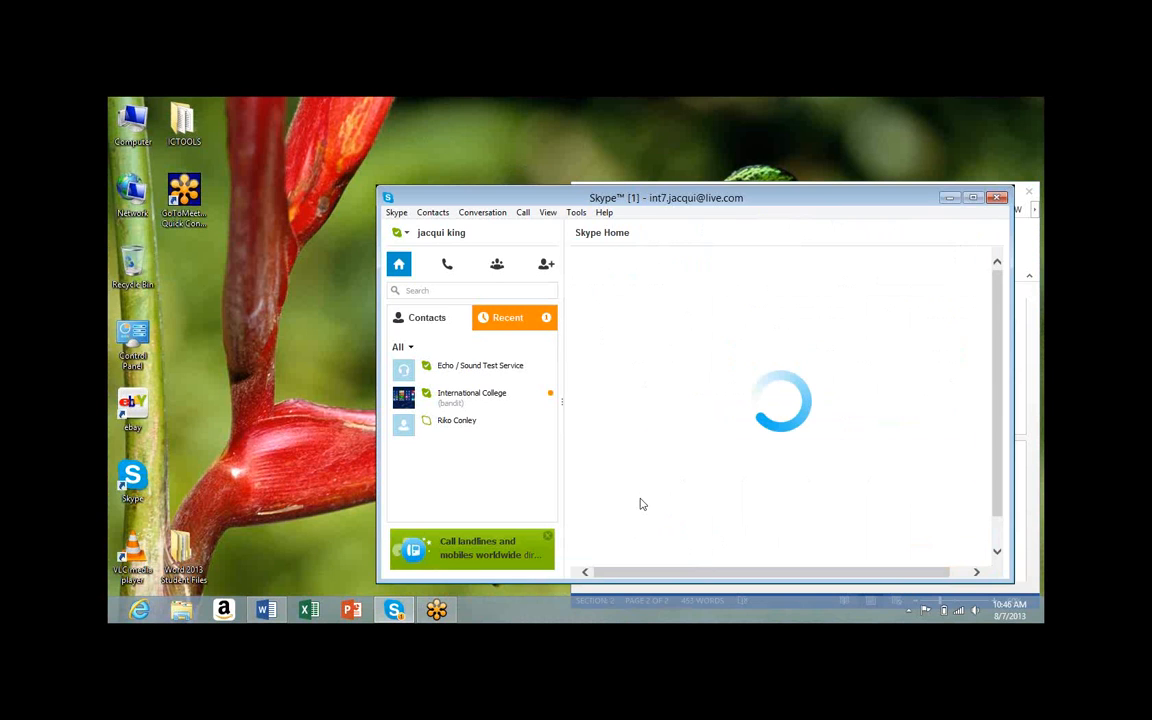
click(517, 320)
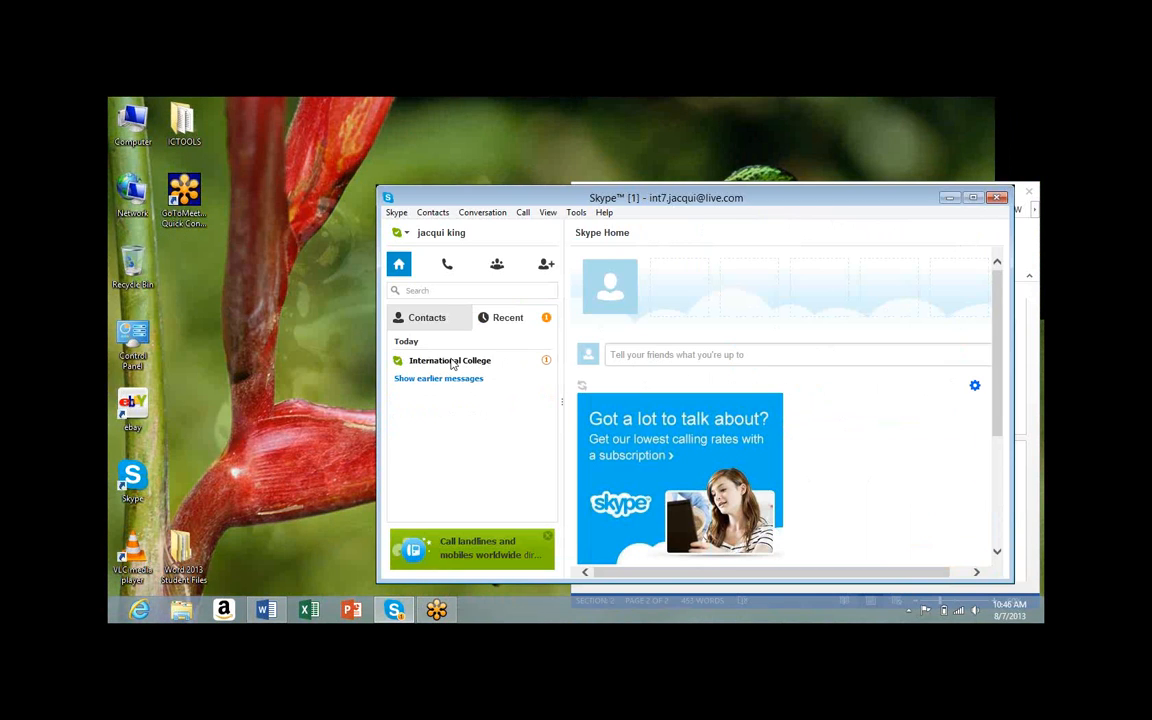
click(451, 362)
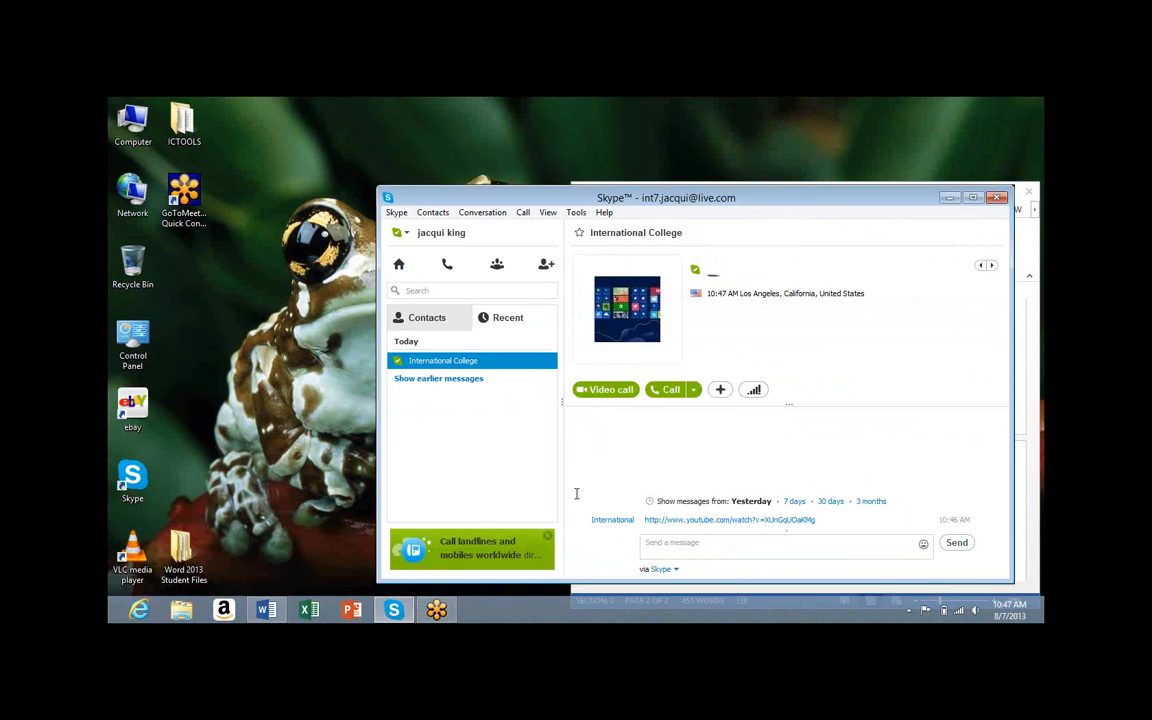
click(731, 521)
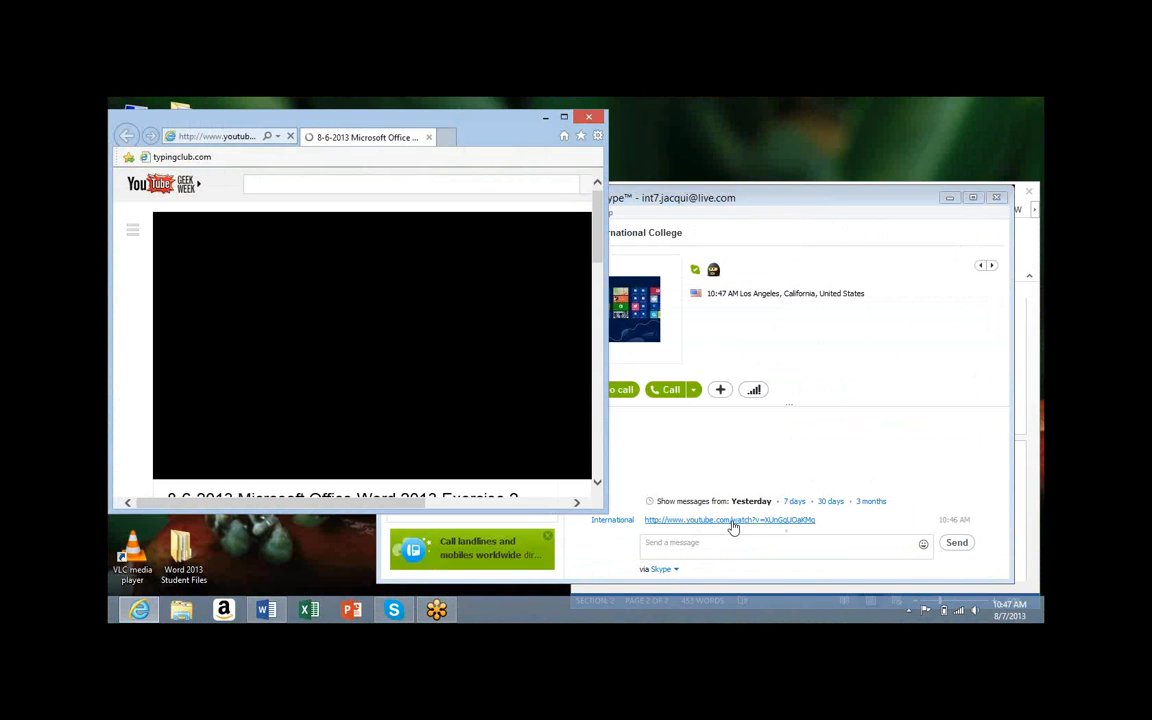
Close the Internet Explorer YouTube window to return to Skype and Word
click(588, 119)
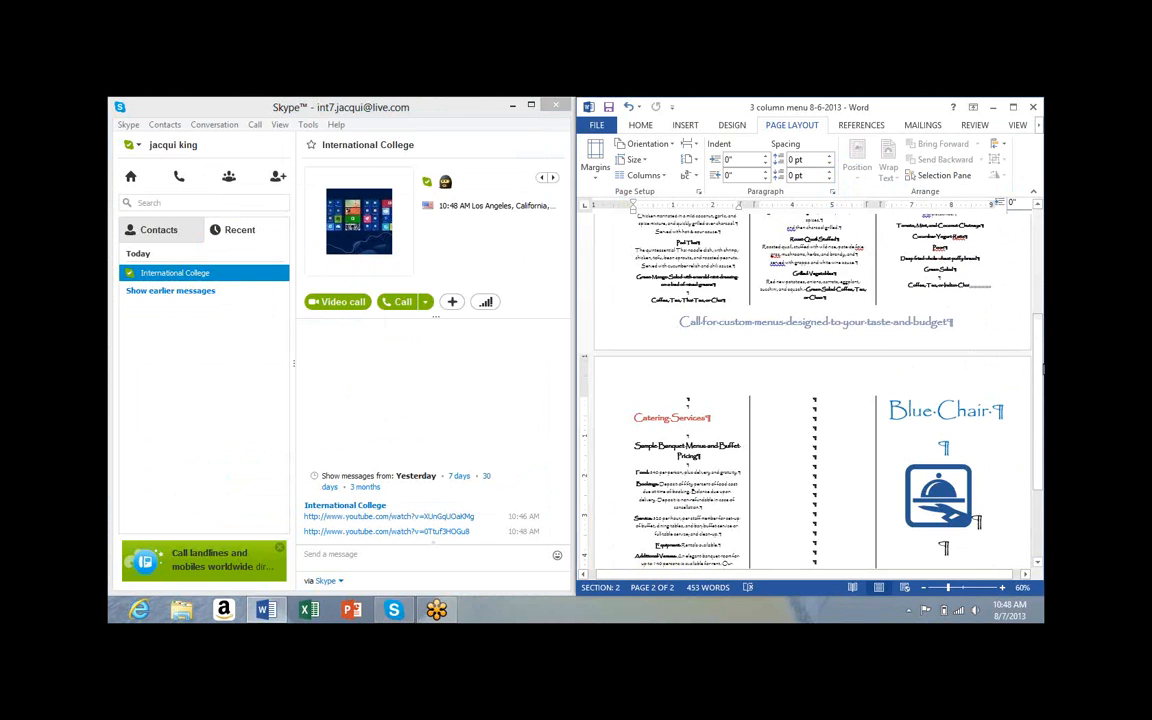
Make the Skype conversation window active, leaving the chat
click(116, 322)
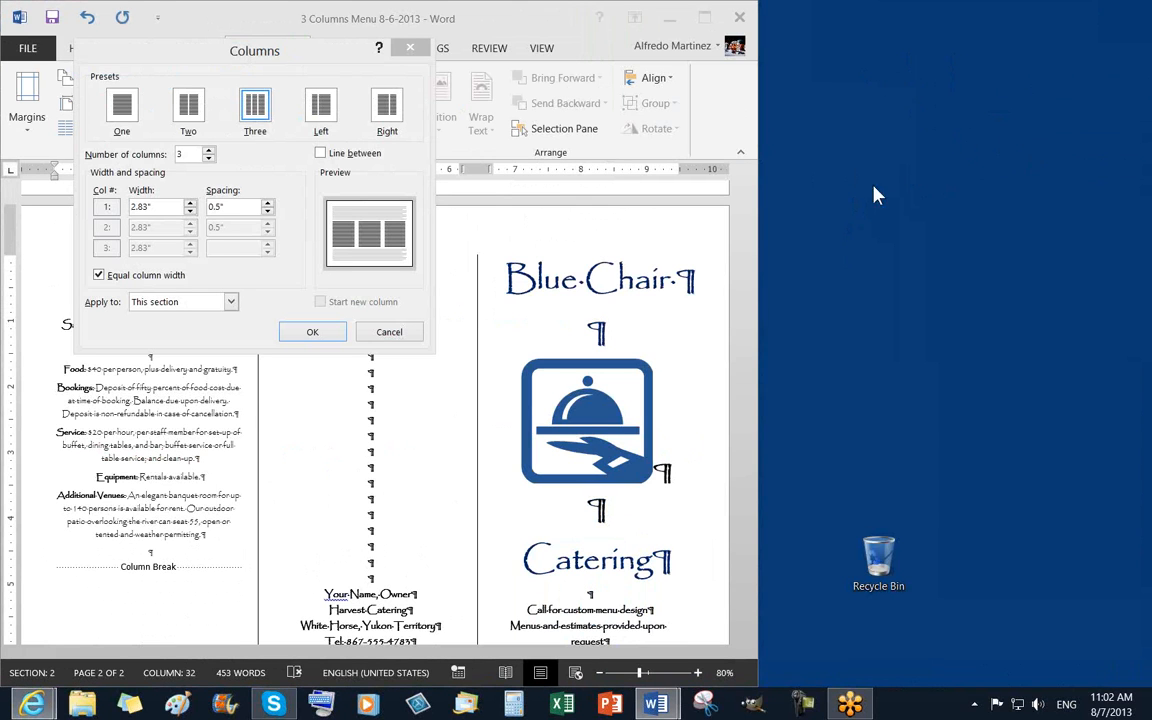
Turn off Line between for section 2's three columns on page 2
click(388, 335)
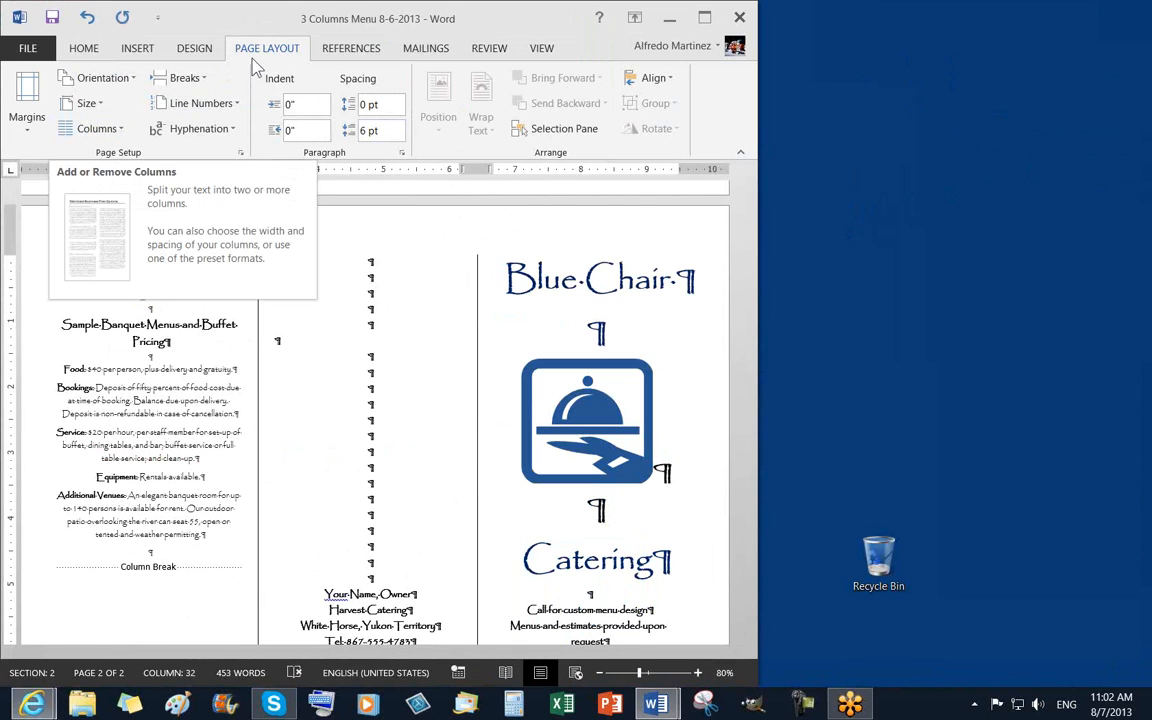
click(107, 130)
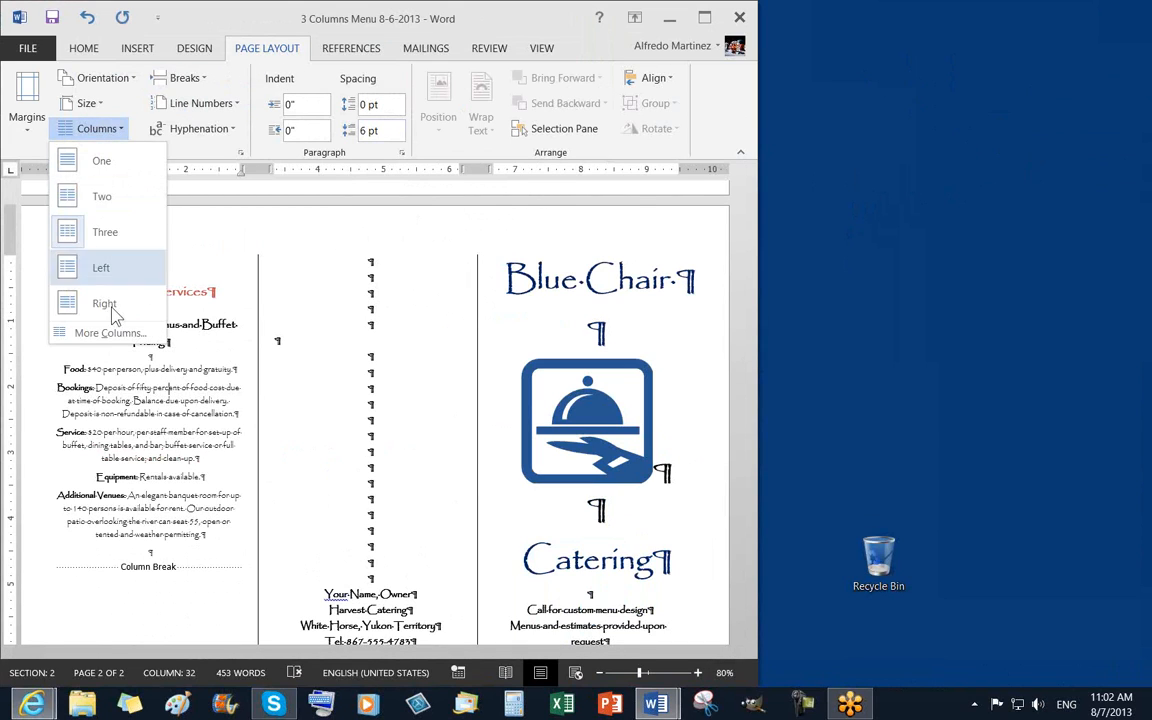
click(112, 333)
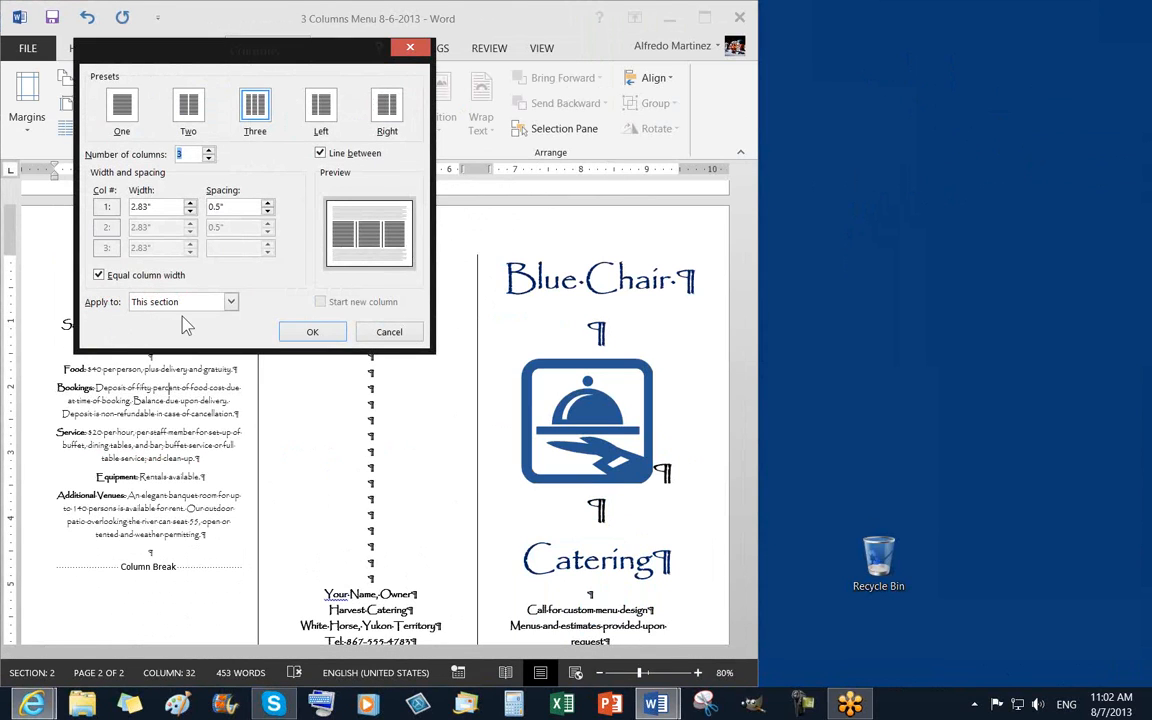
click(320, 154)
click(312, 333)
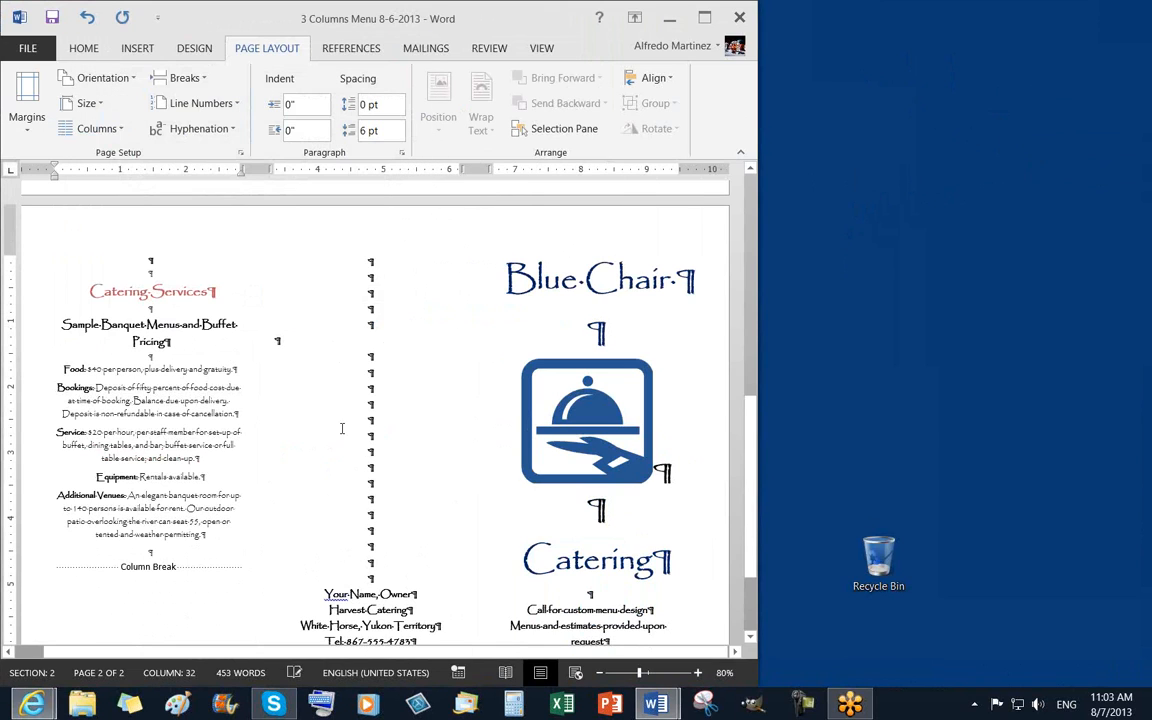
Hide the formatting marks on the Home tab and save the banquet menu
click(90, 48)
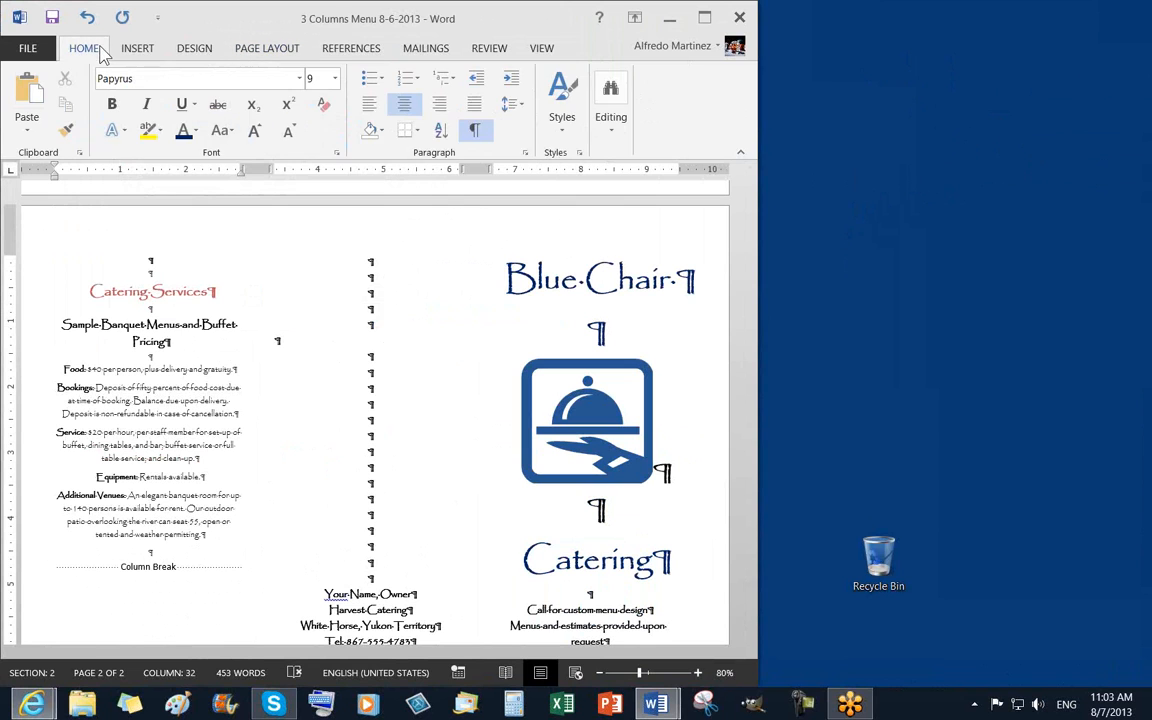
click(474, 130)
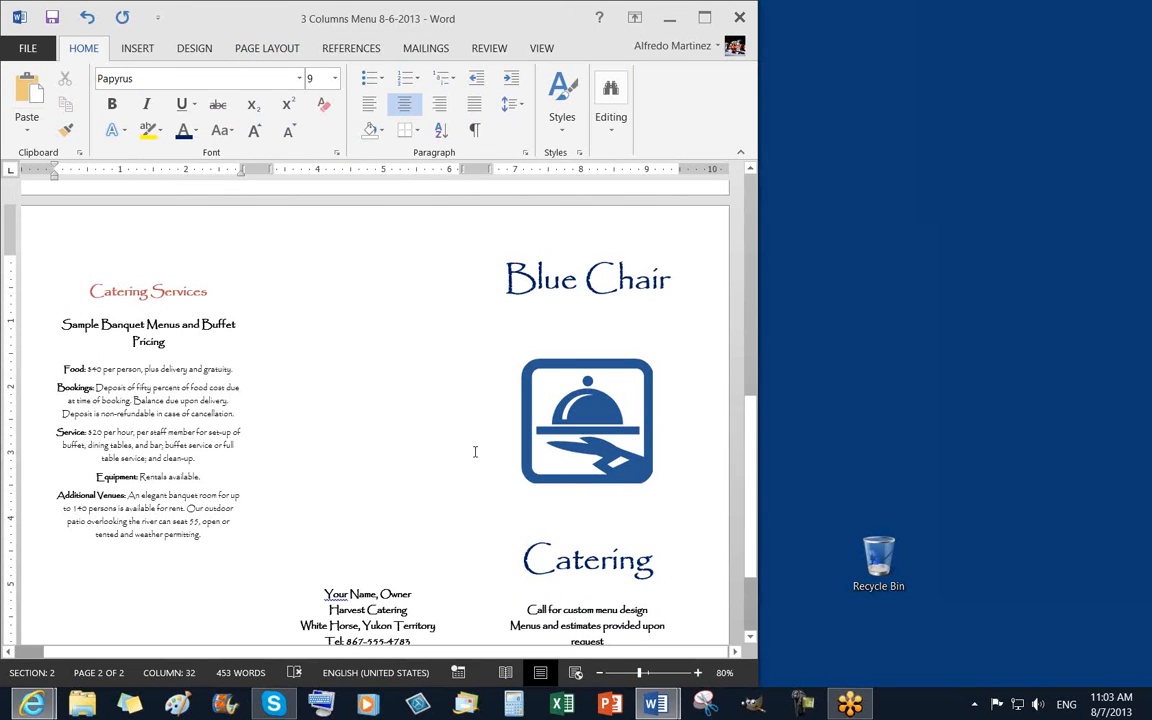
scroll(483, 411, down, 3)
scroll(486, 415, up, 2)
scroll(486, 415, up, 10)
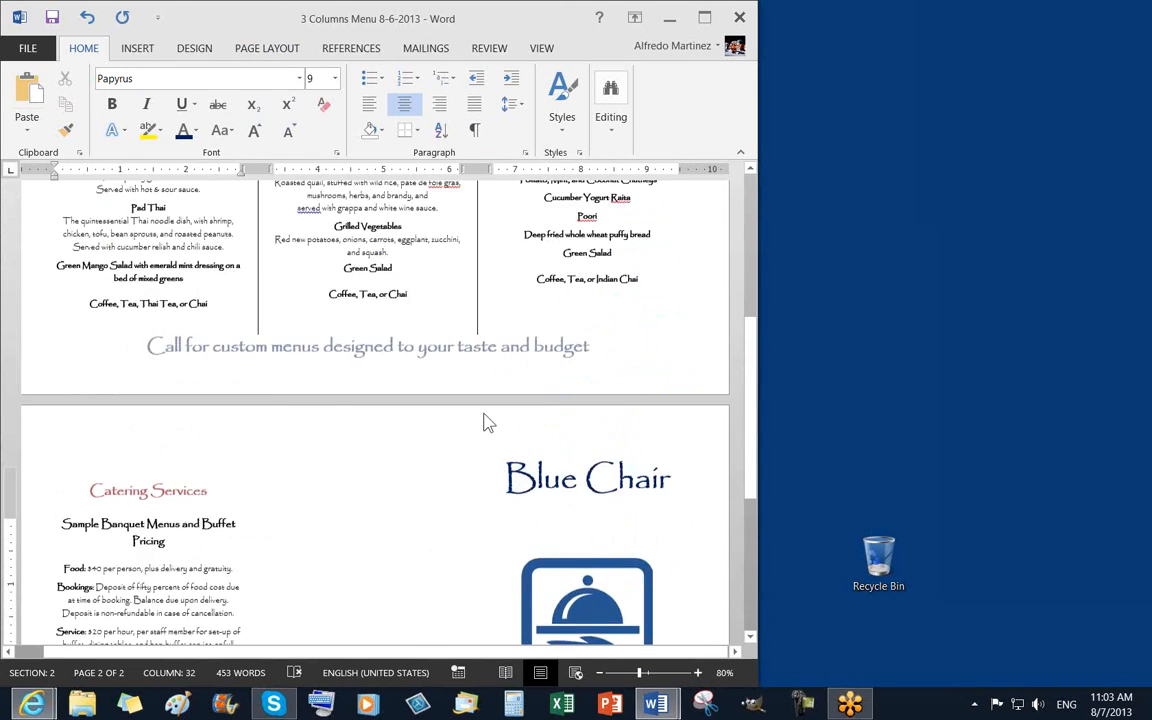
click(52, 20)
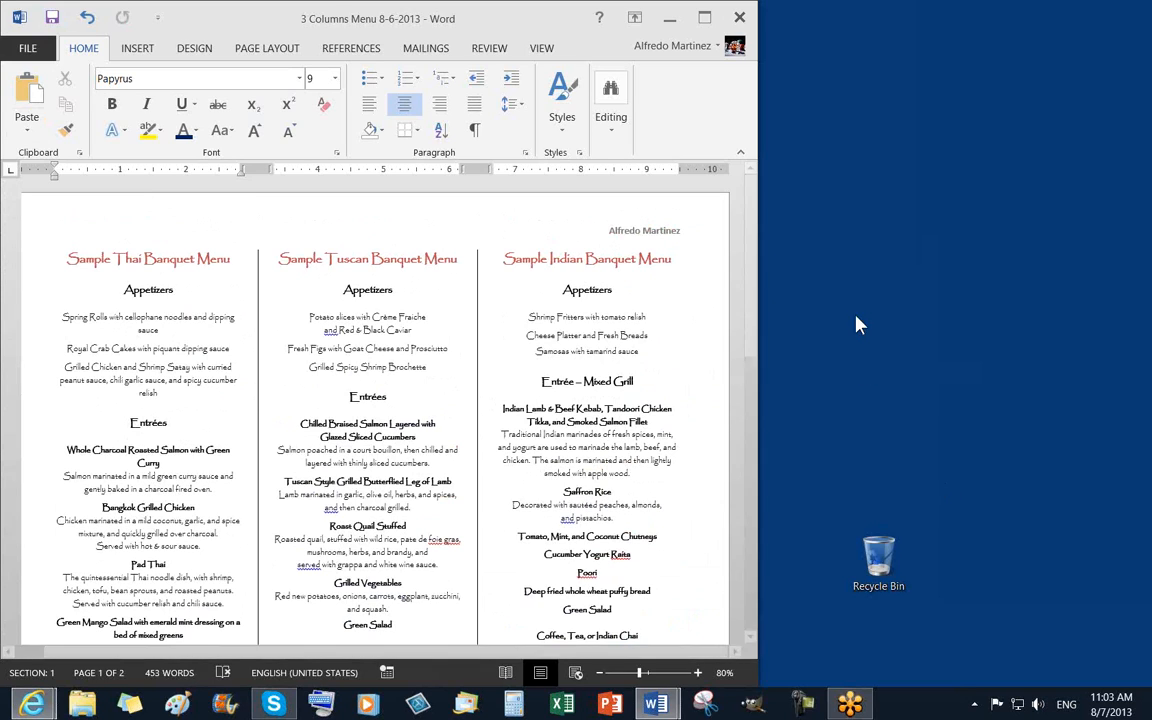
Click after the Tuscan Appetizers heading and browse the Insert, Design, Page Layout and References tabs
click(407, 288)
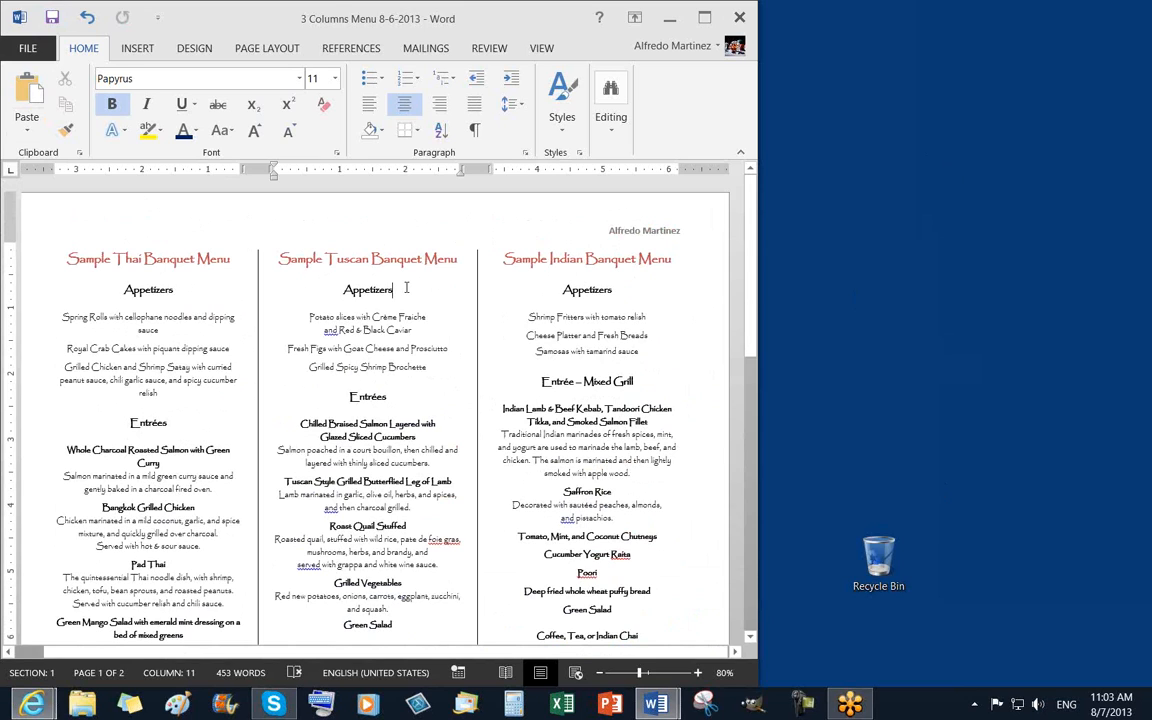
click(150, 58)
click(184, 56)
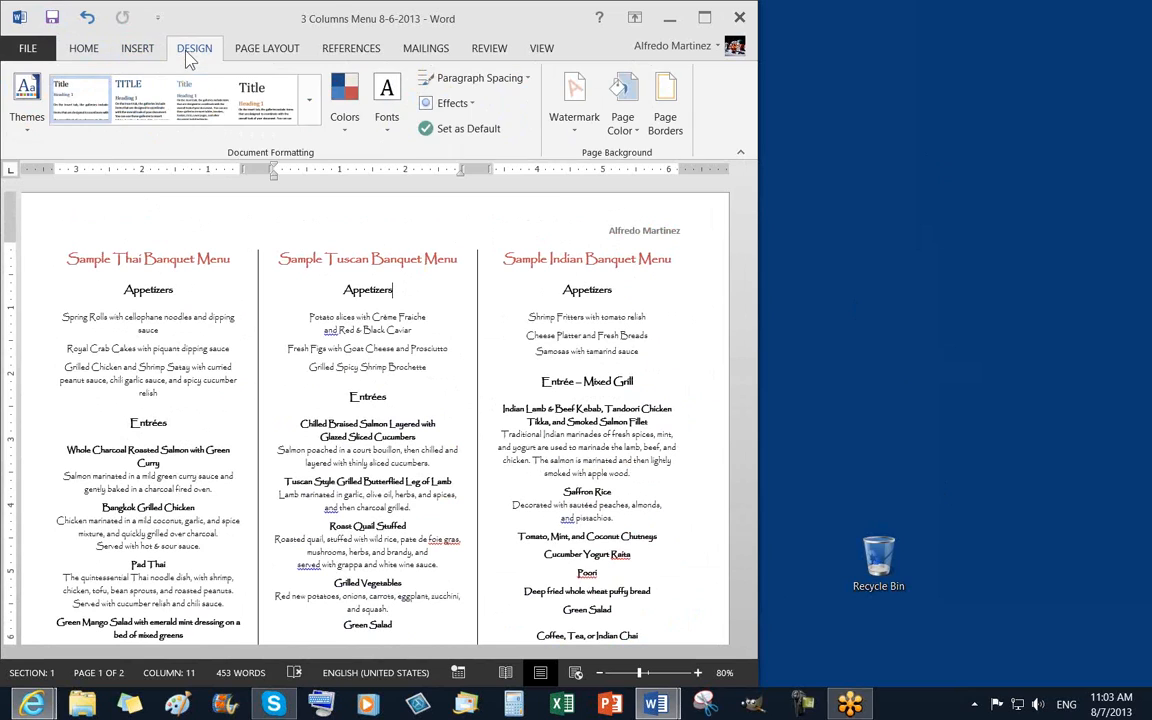
click(236, 48)
click(326, 48)
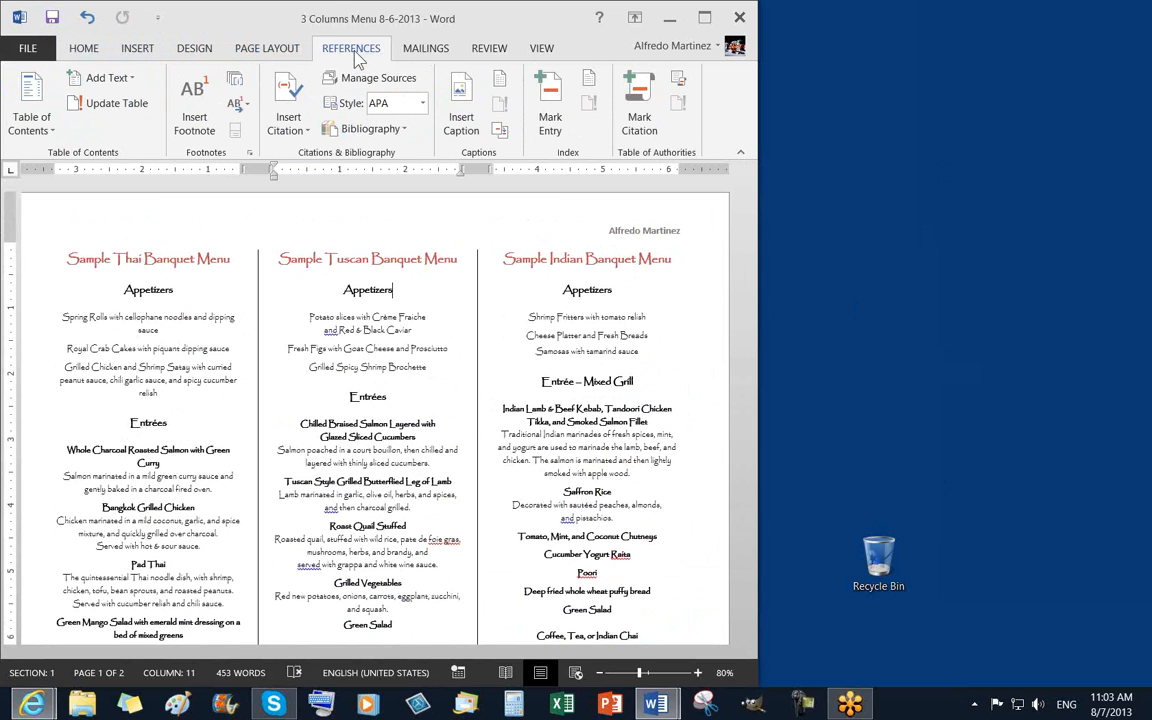
click(202, 55)
click(140, 47)
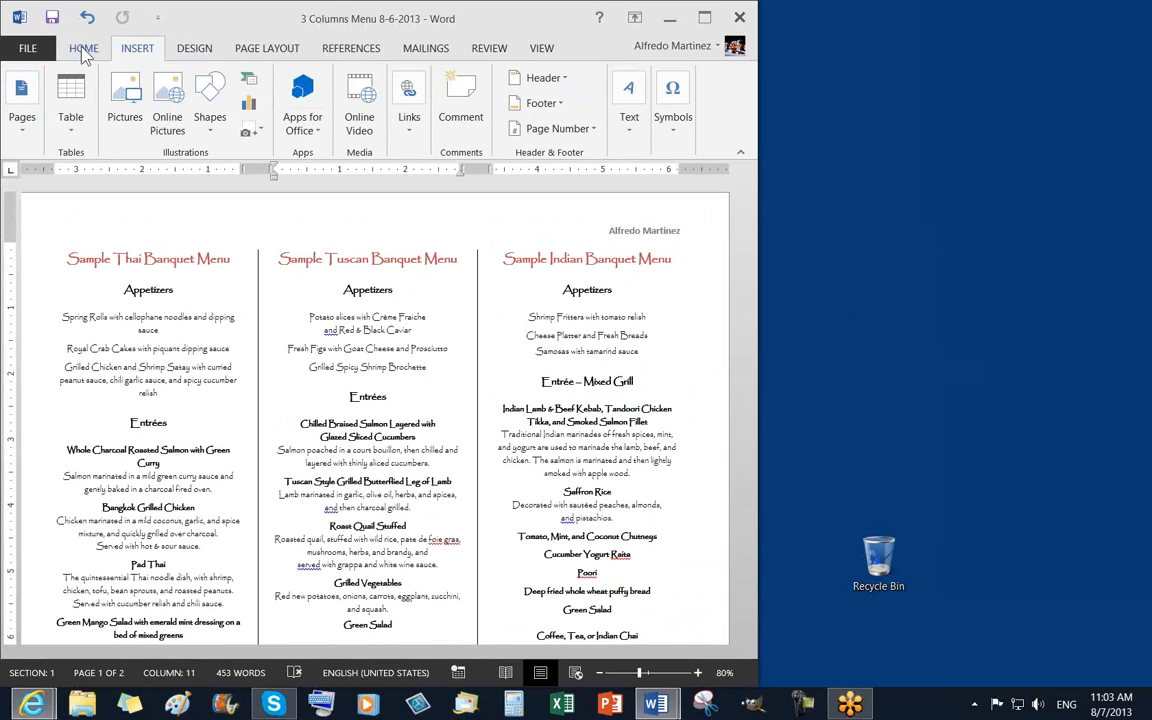
click(76, 44)
Click through the Thai, Tuscan and Indian columns, then open page 1's header for editing
click(366, 330)
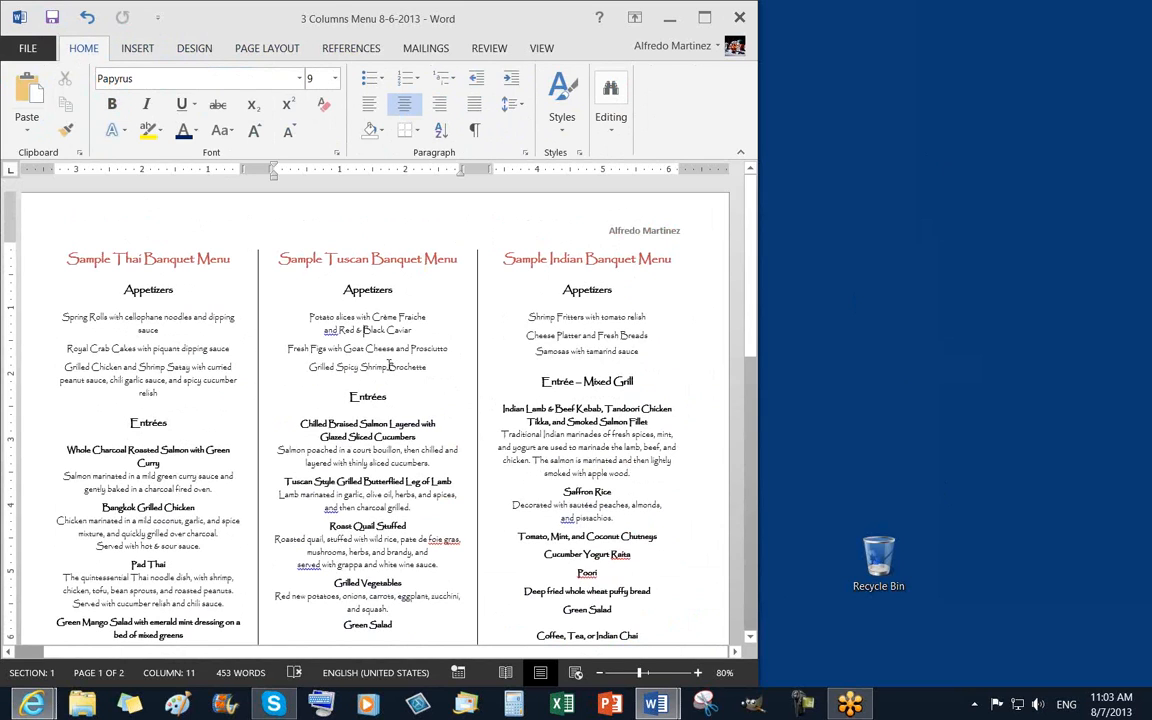
click(557, 350)
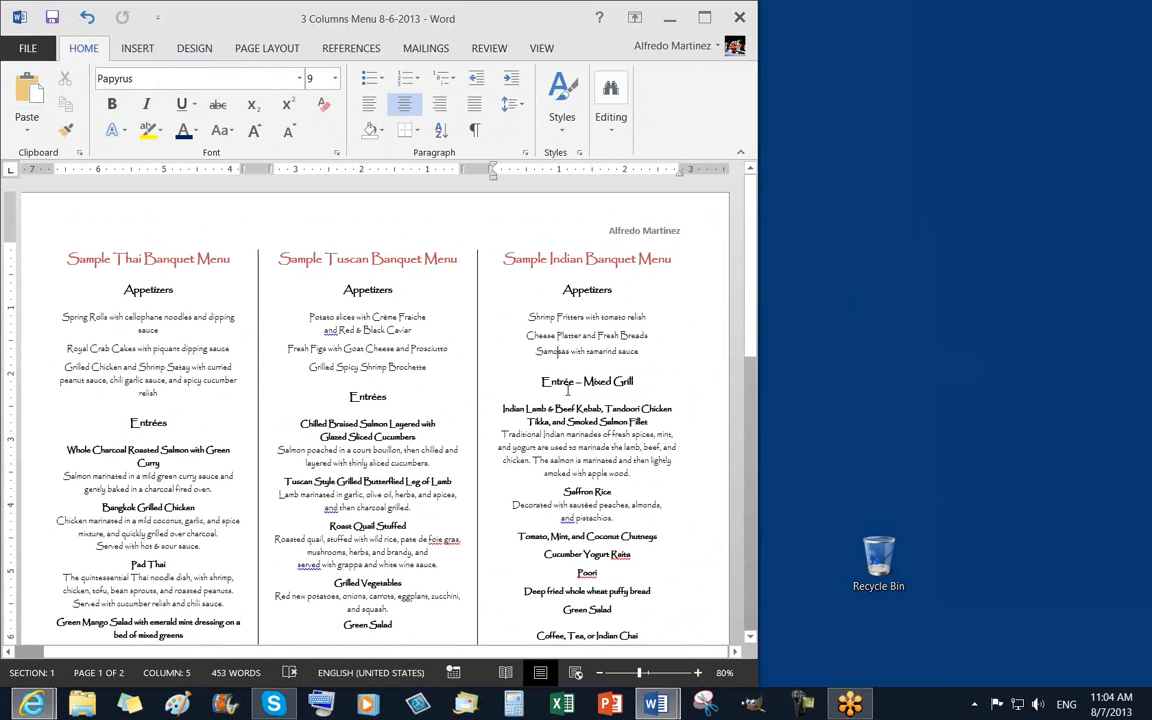
scroll(577, 382, down, 5)
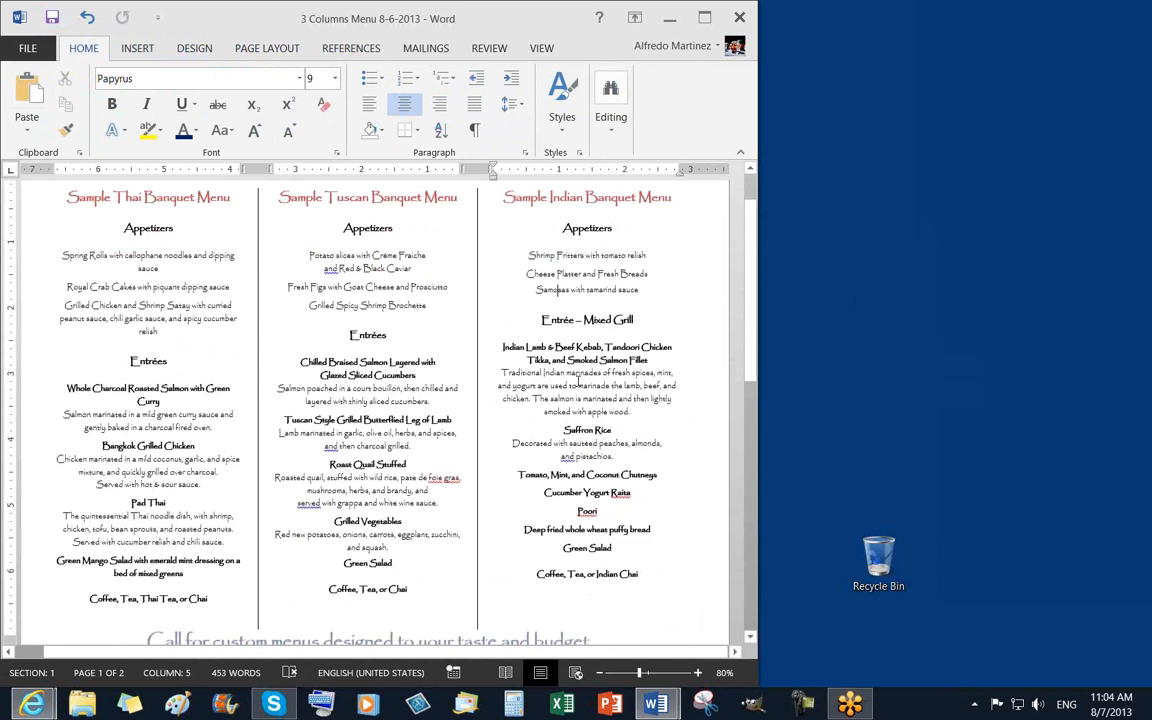
scroll(580, 383, down, 1)
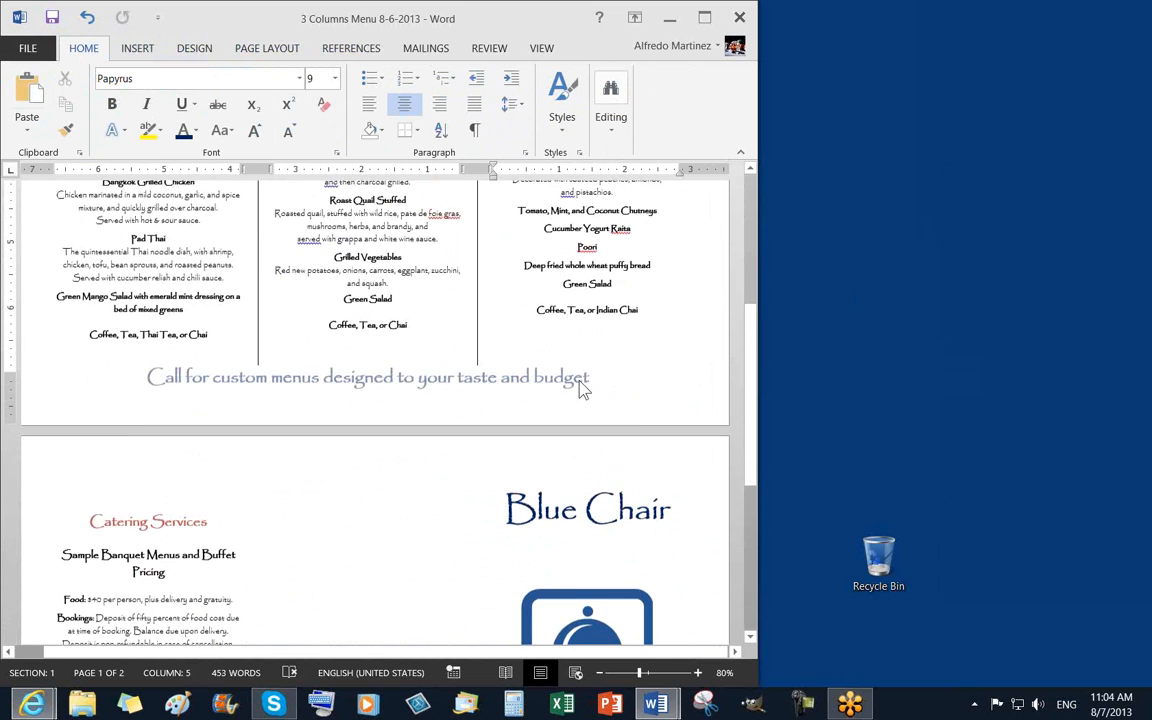
scroll(583, 381, up, 6)
scroll(585, 379, up, 1)
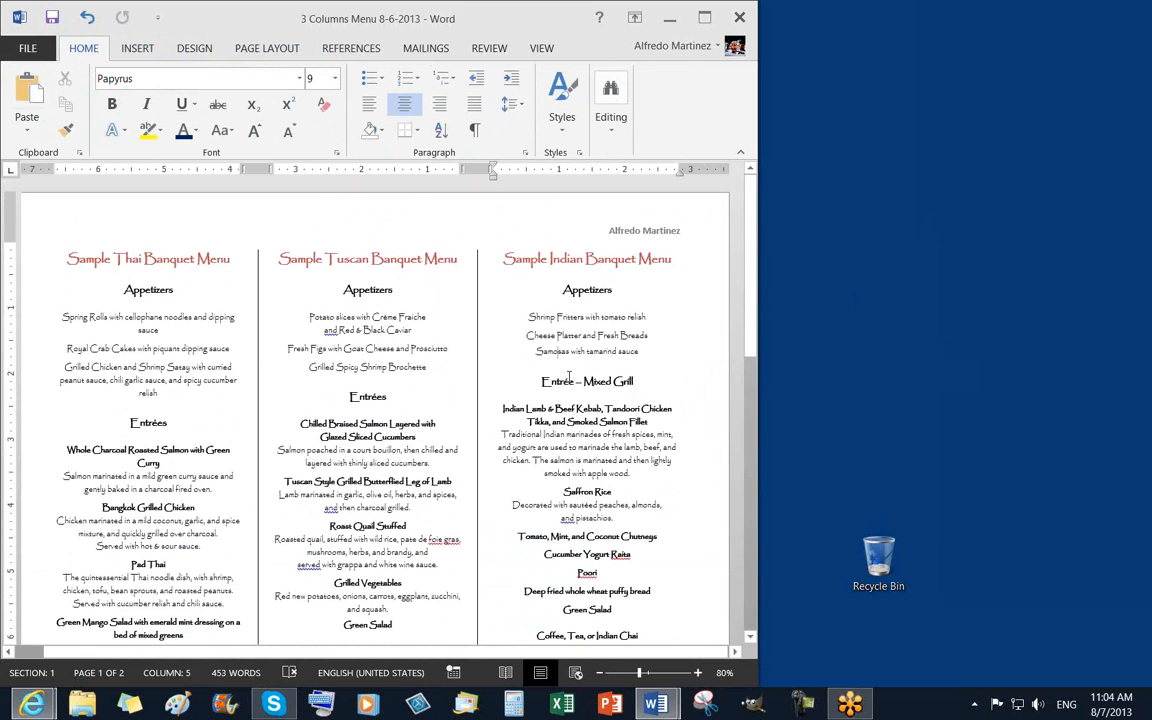
click(176, 290)
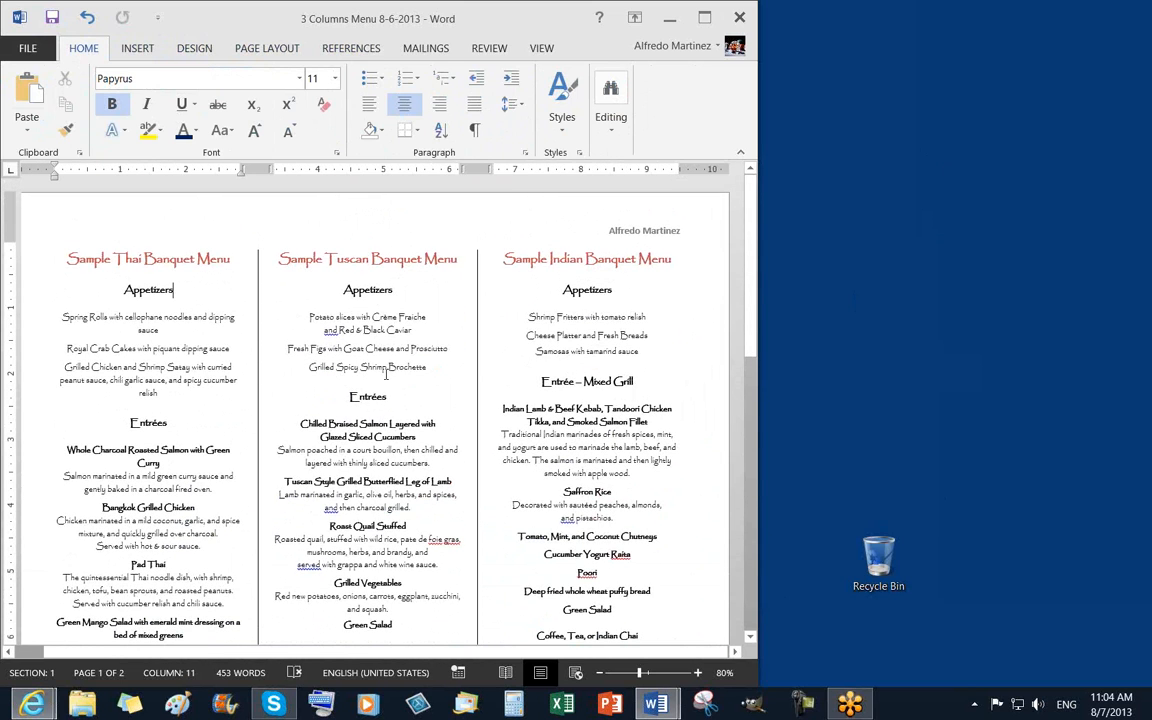
click(543, 304)
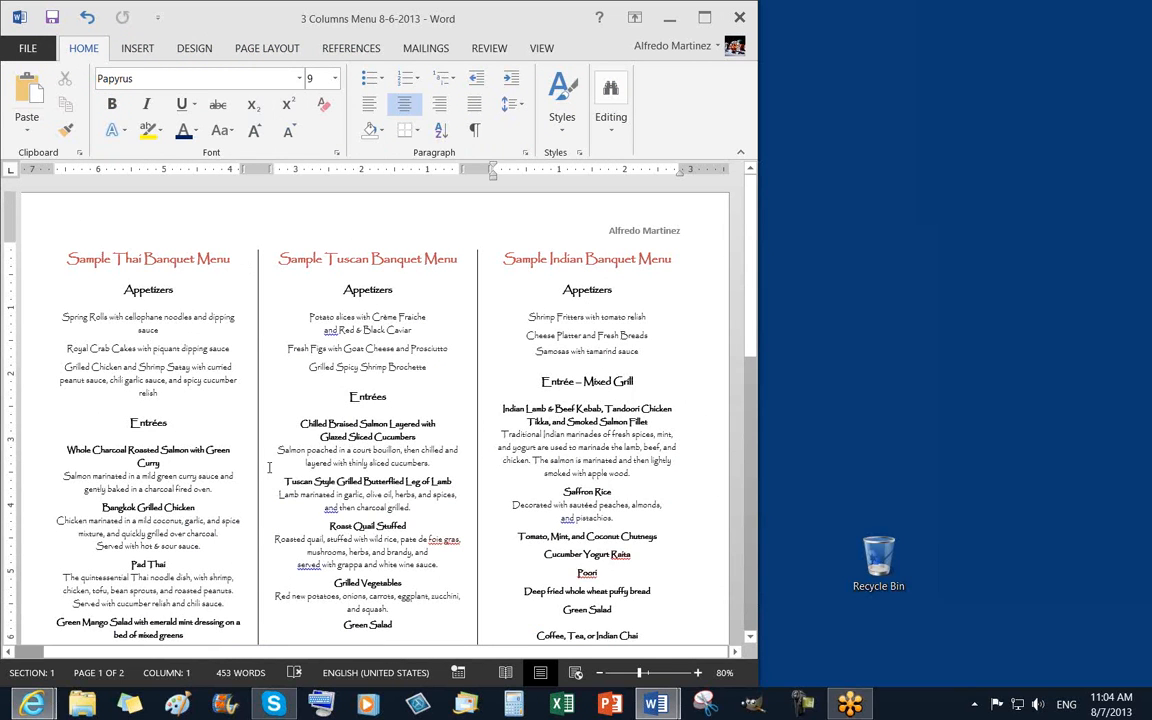
scroll(532, 402, down, 4)
scroll(470, 400, down, 2)
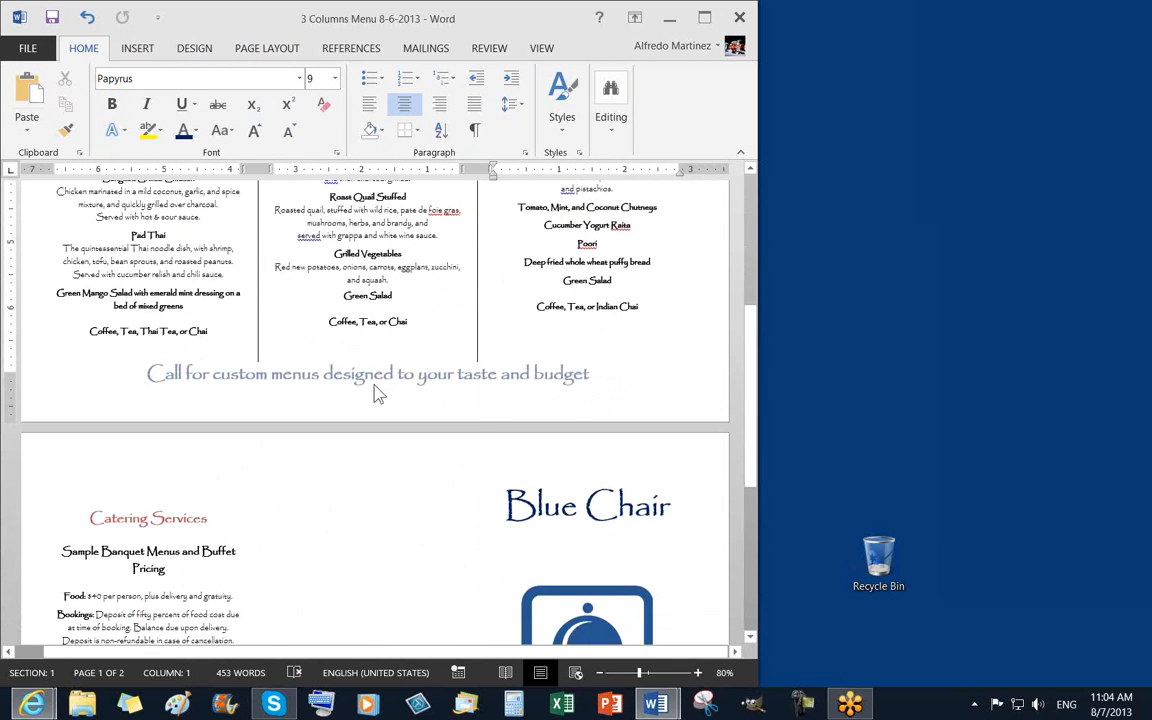
double_click(395, 405)
scroll(494, 440, up, 6)
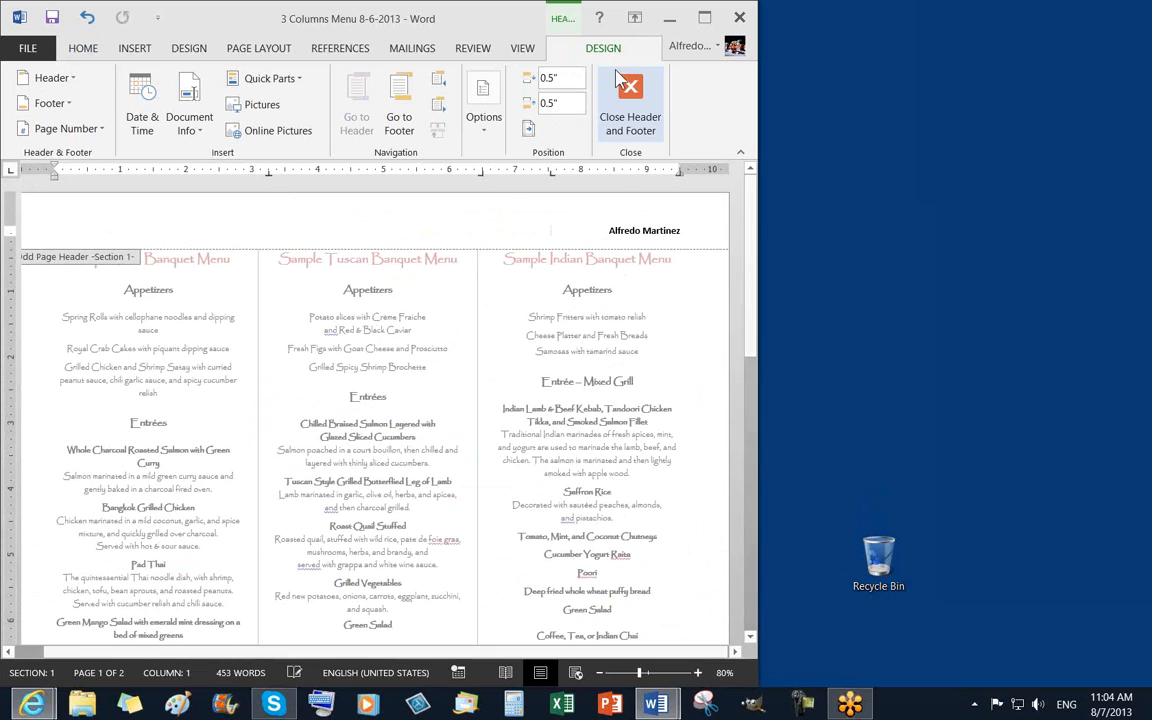
Close header editing and select the Blue Chair tray logo on page 2
click(630, 100)
scroll(584, 403, down, 10)
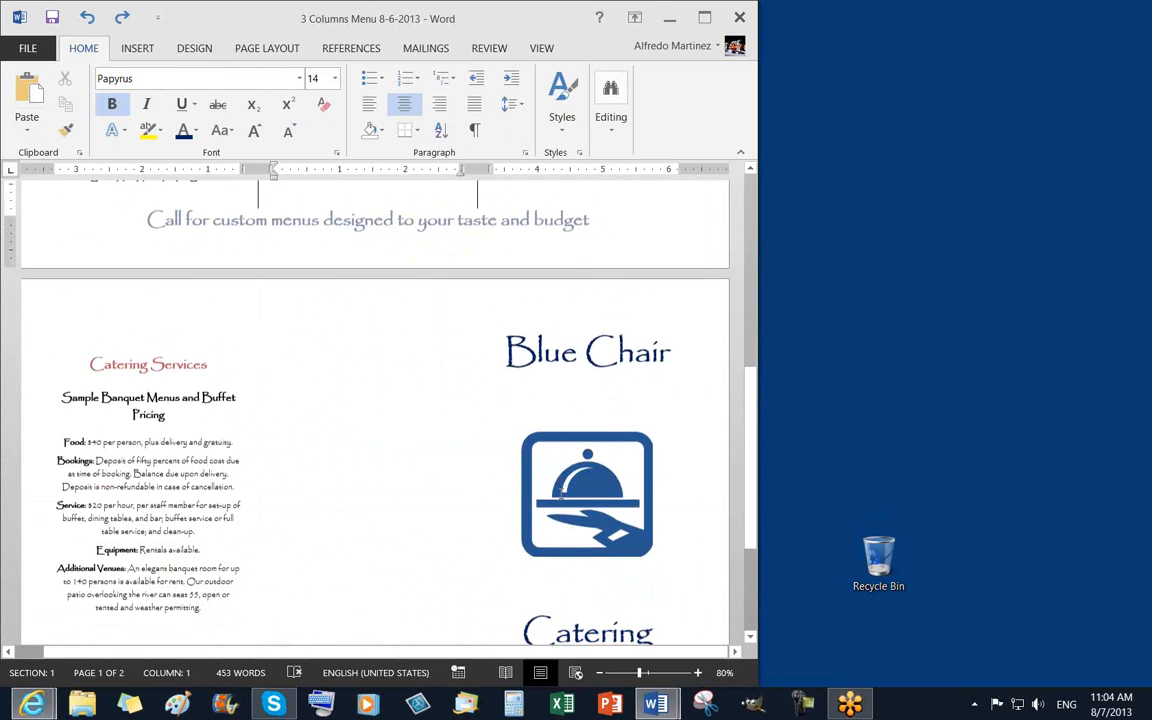
click(583, 360)
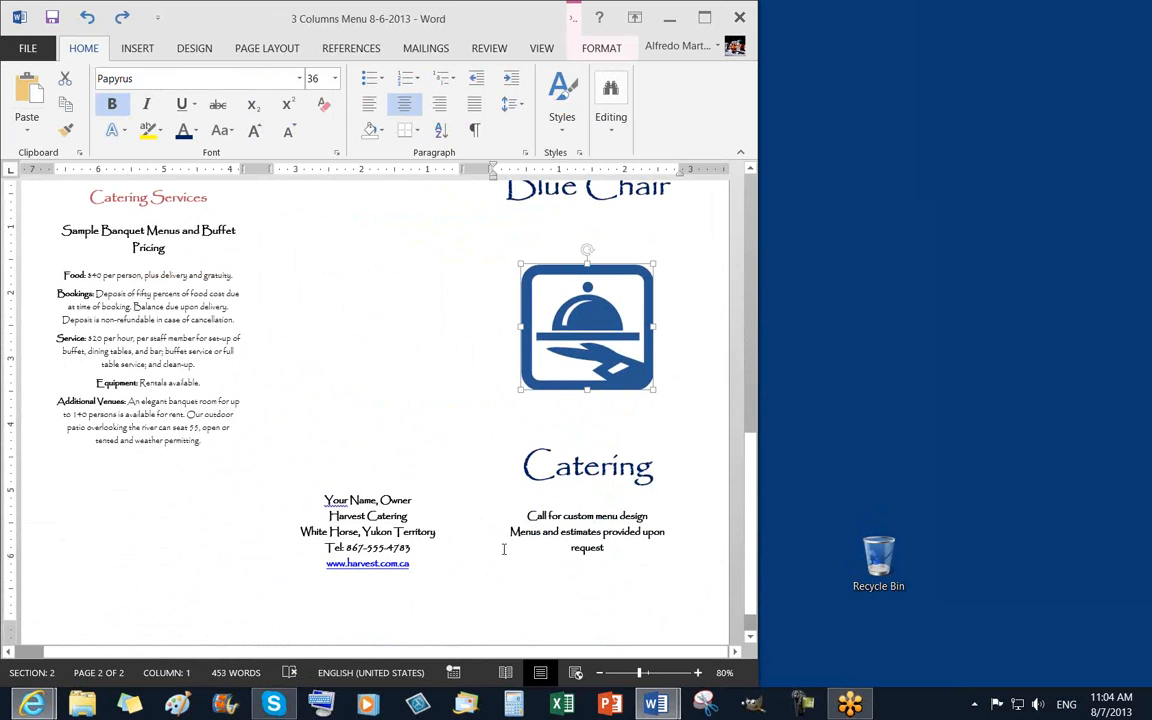
Review the Page Layout margin presets and orientation choices without changing anything
click(196, 53)
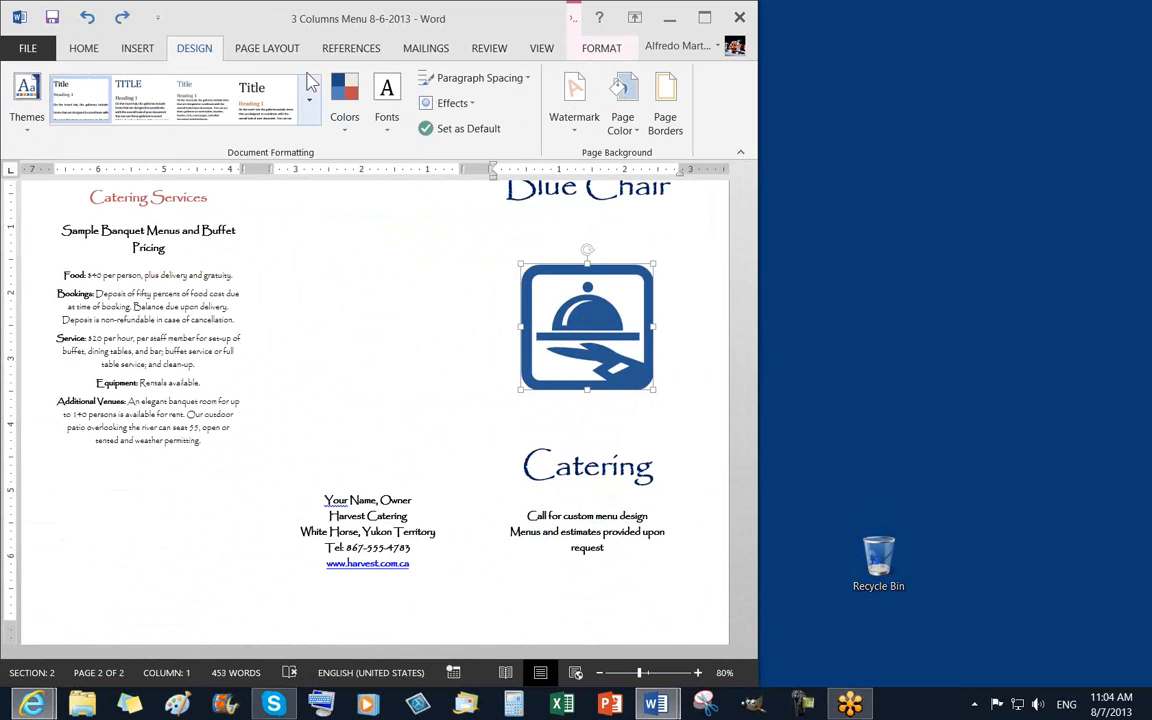
click(270, 52)
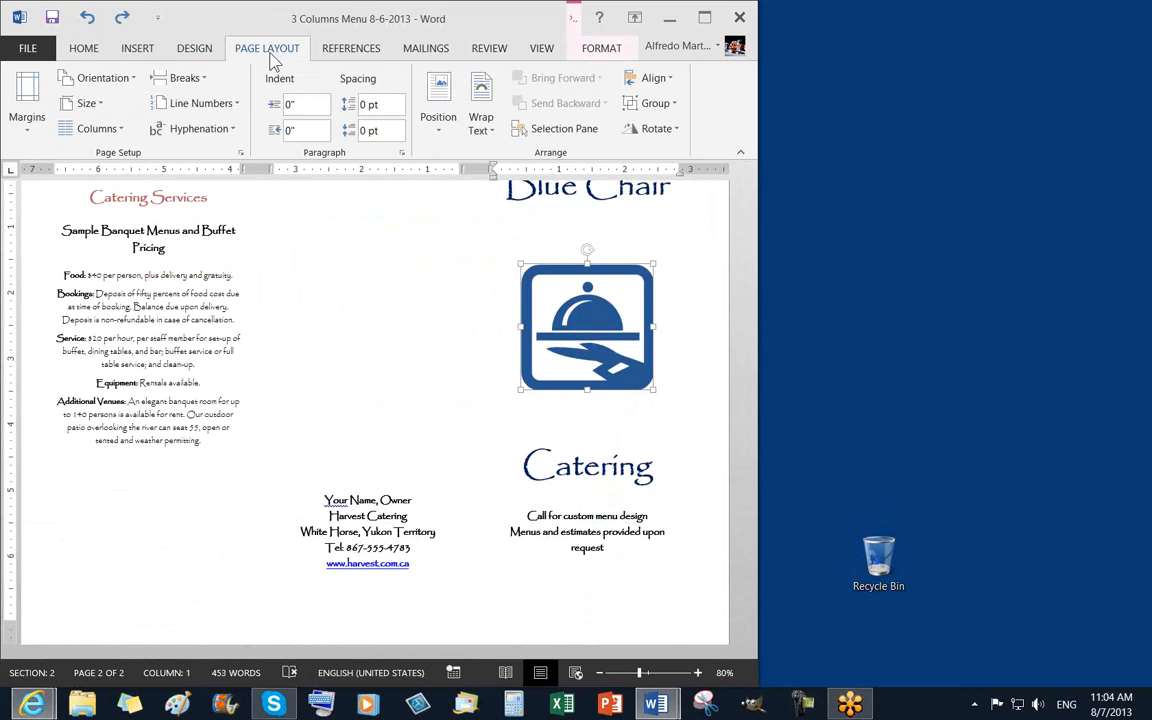
click(24, 122)
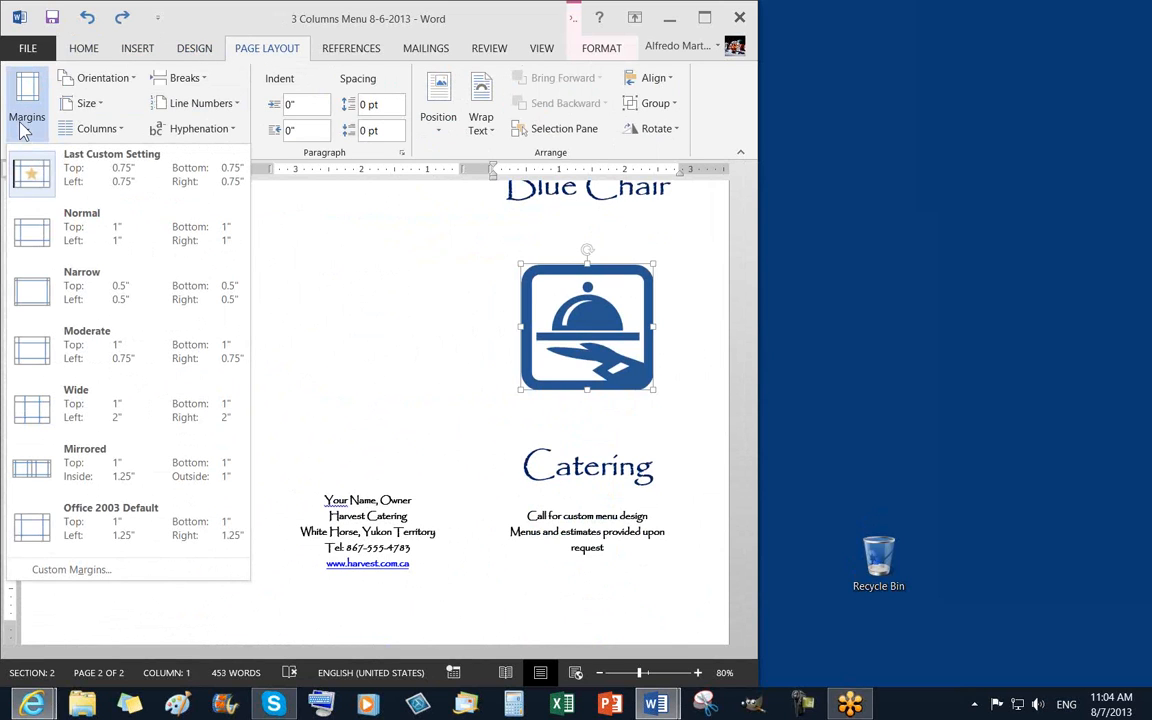
click(122, 80)
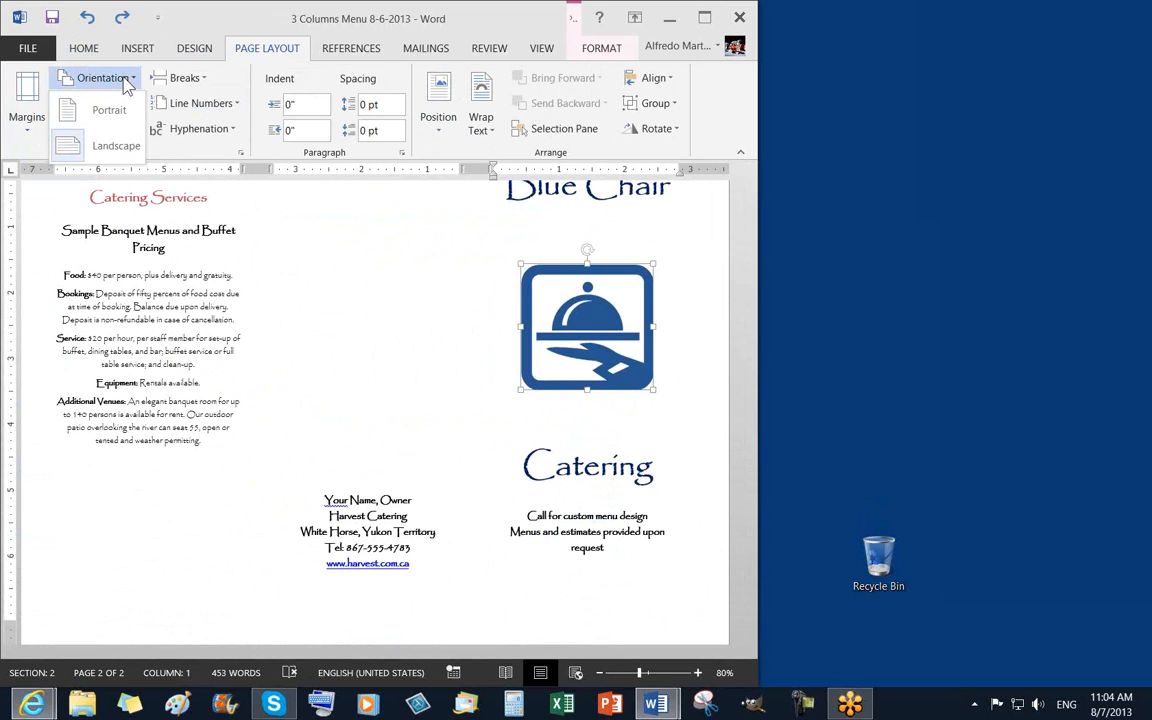
click(378, 285)
Deselect the logo and scroll back up to page 1's menu columns
click(400, 351)
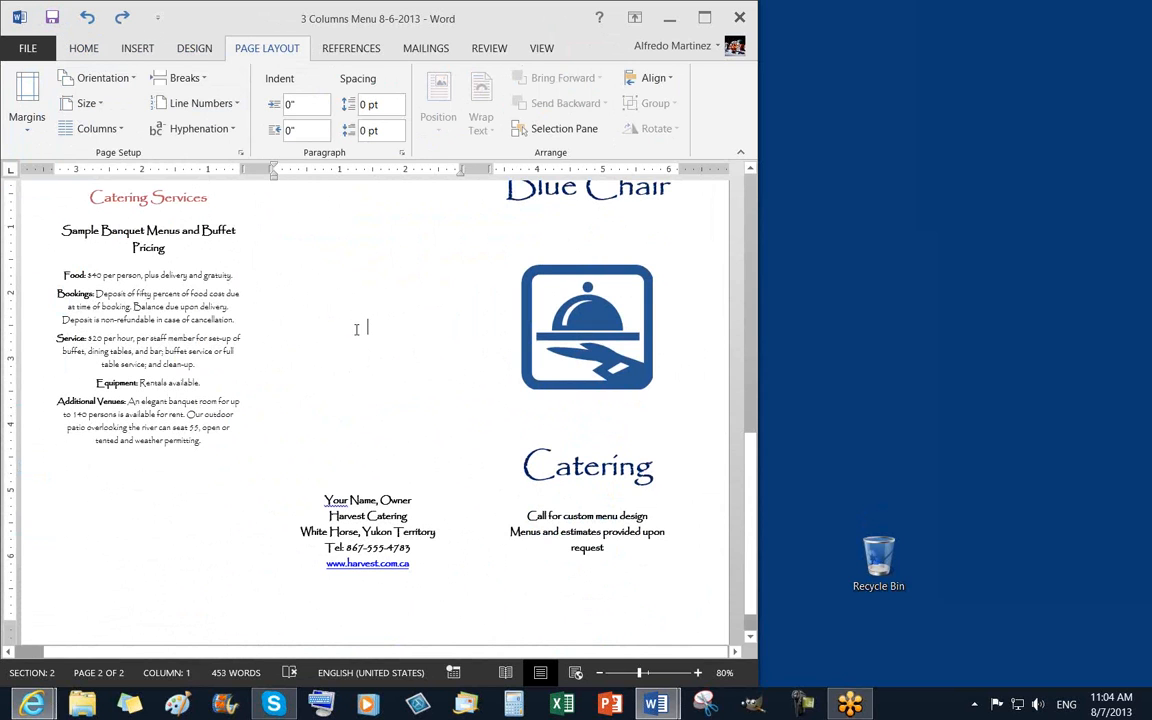
scroll(356, 330, up, 3)
scroll(354, 334, up, 8)
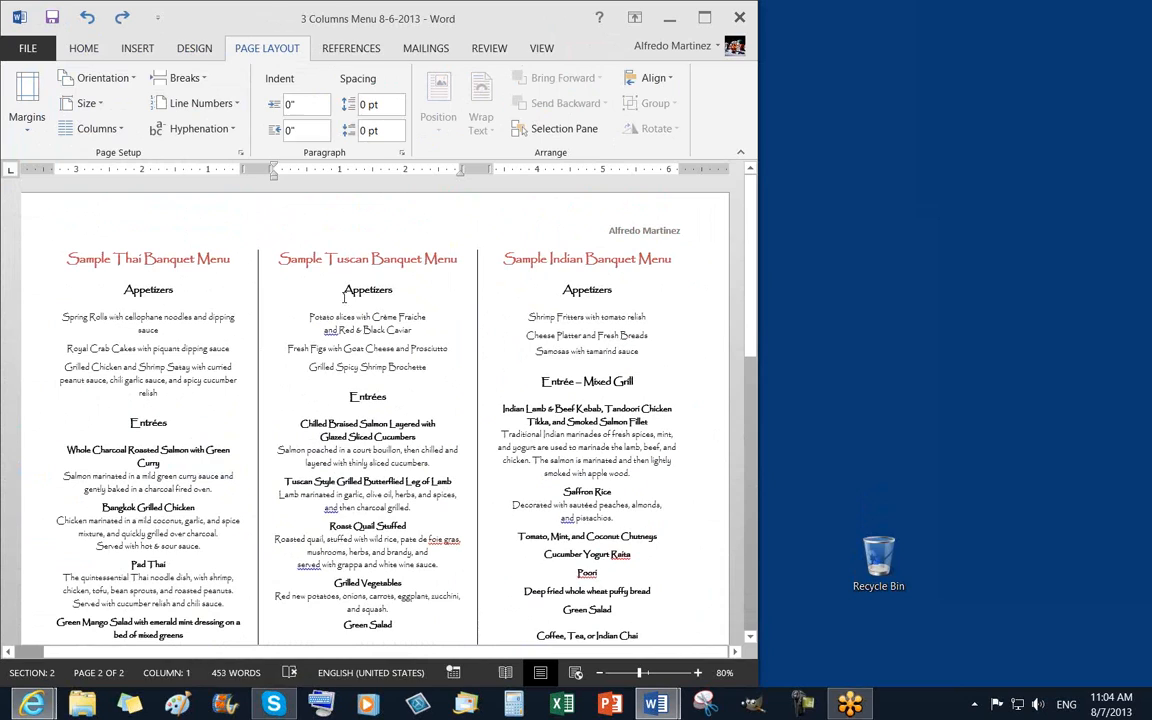